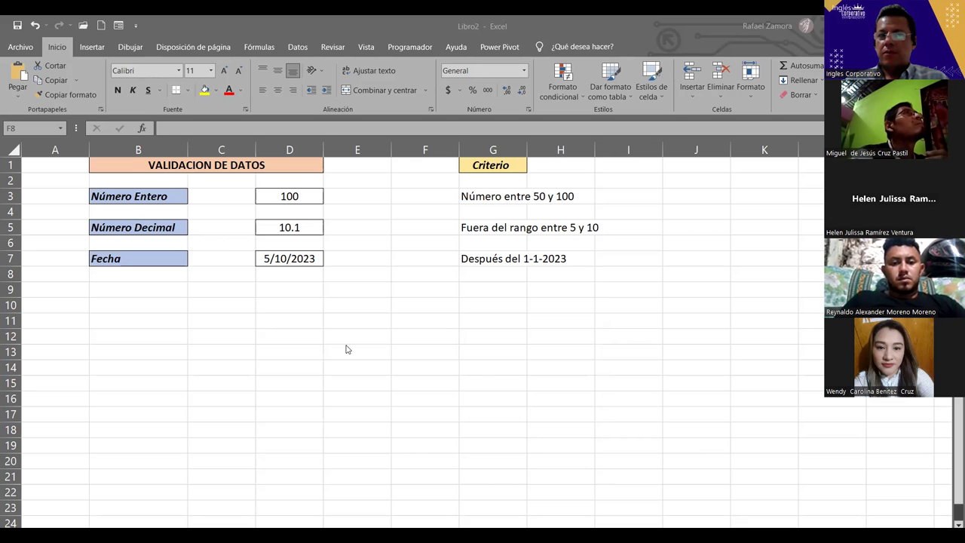
- Click around the workbook and browse the Insert and Draw tabs, ending back on Home
click(462, 364)
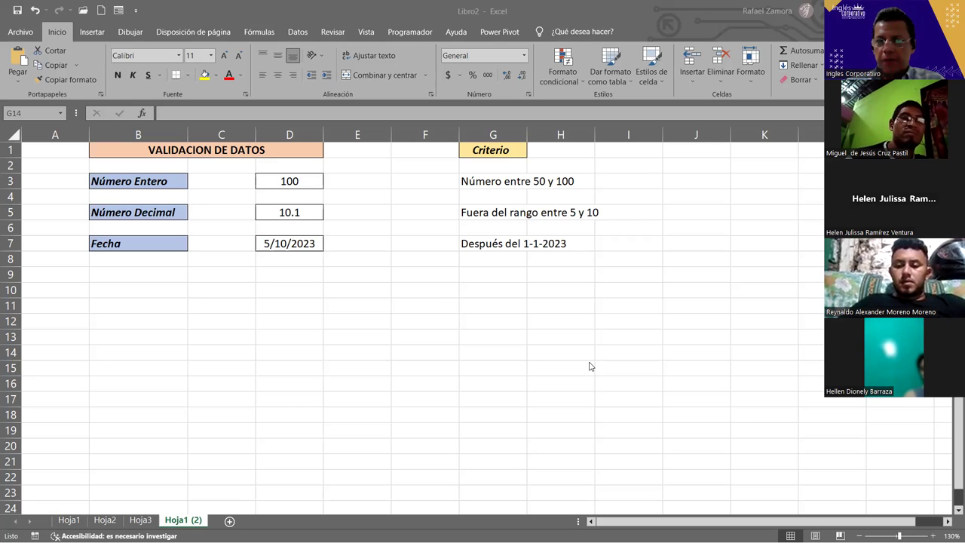
click(357, 285)
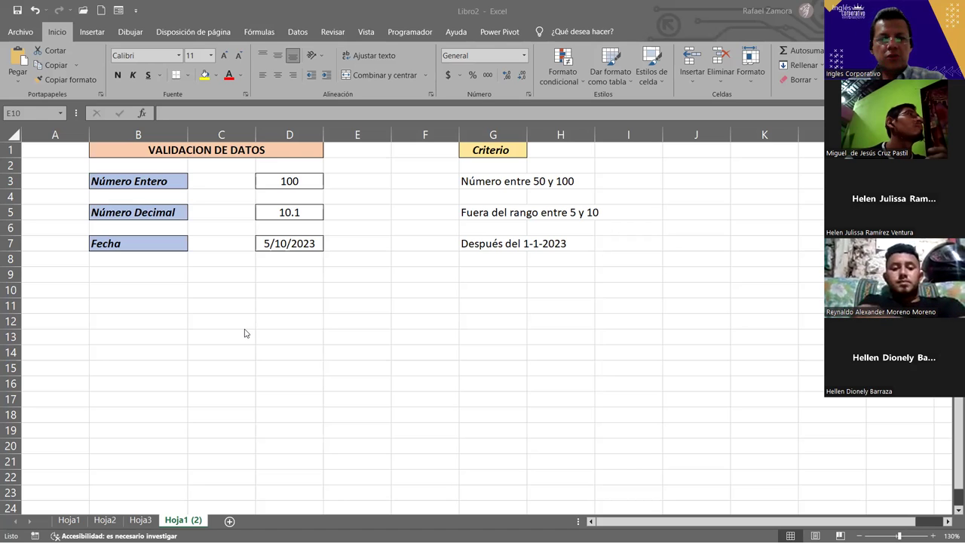
click(357, 290)
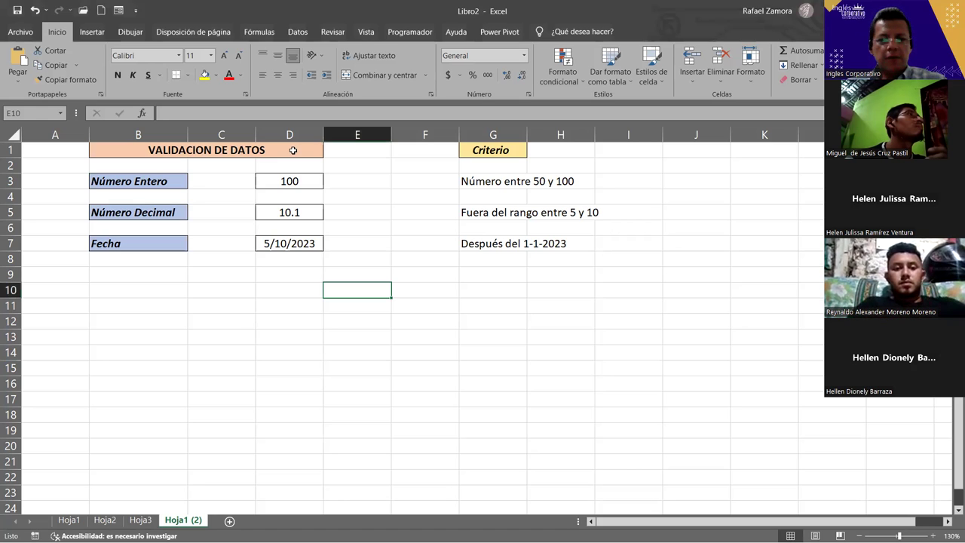
click(547, 379)
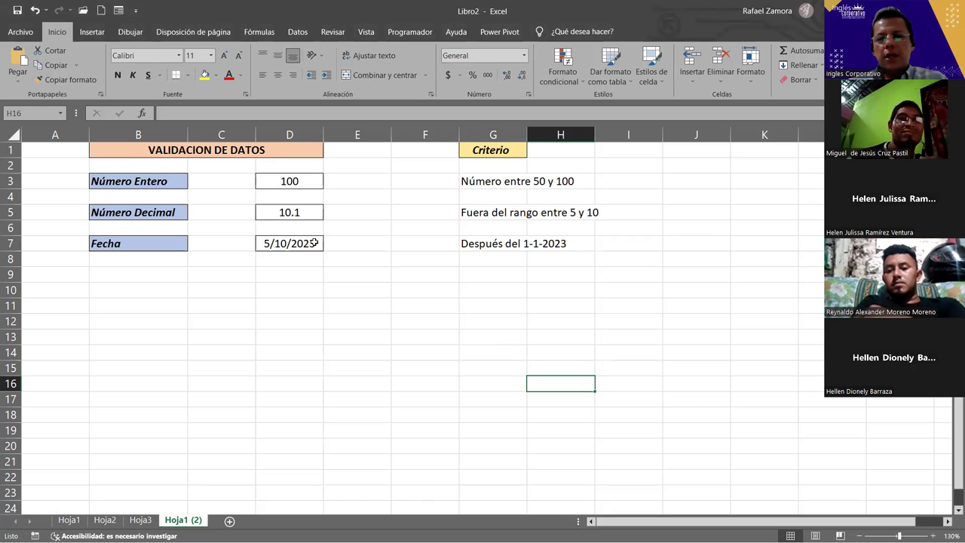
click(308, 299)
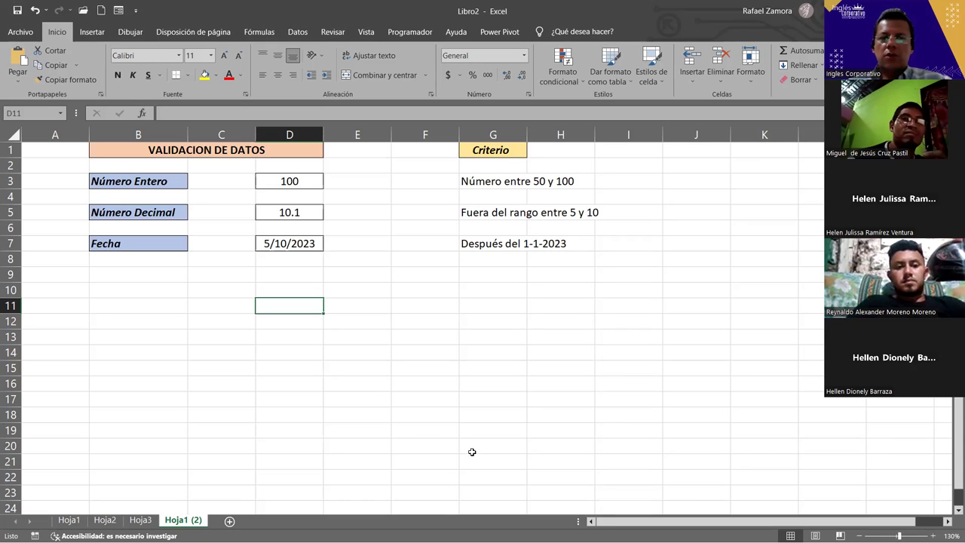
click(495, 410)
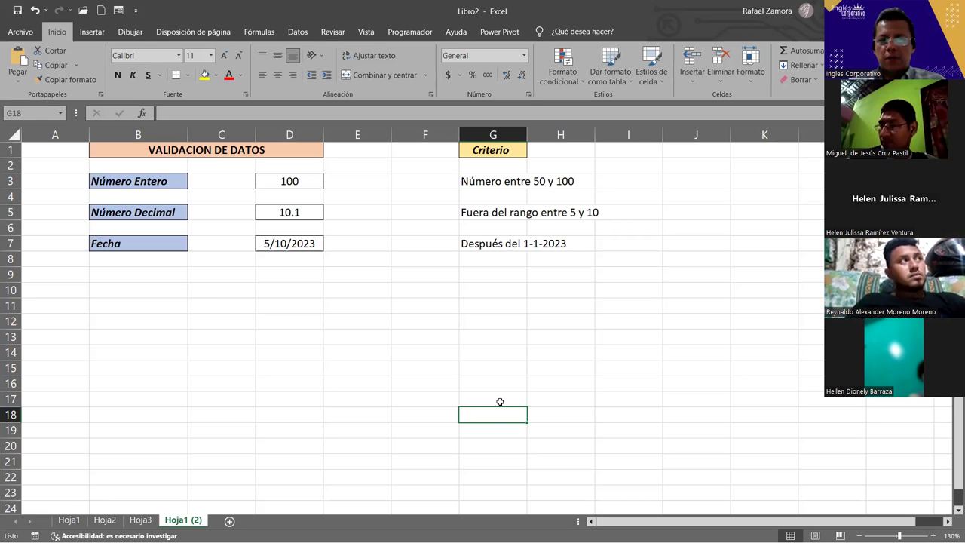
click(161, 280)
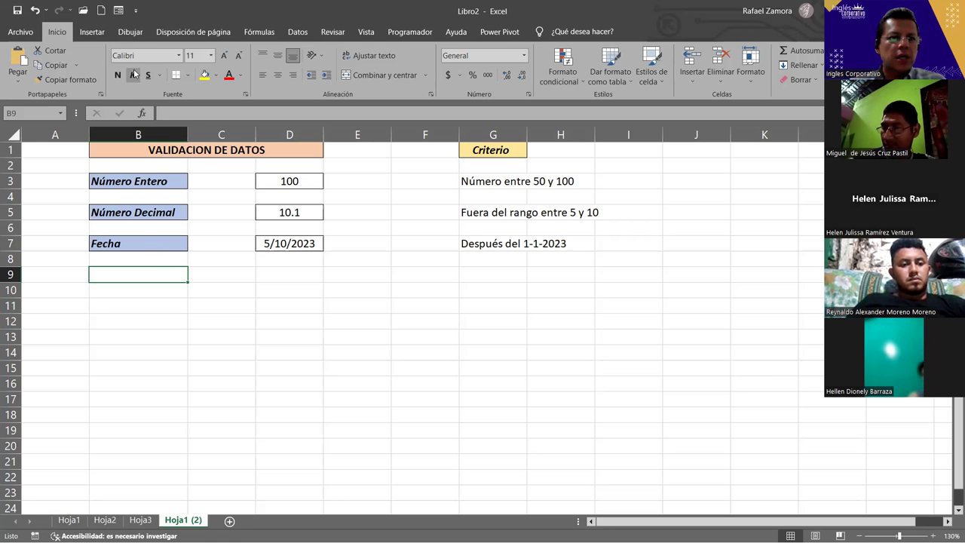
click(92, 32)
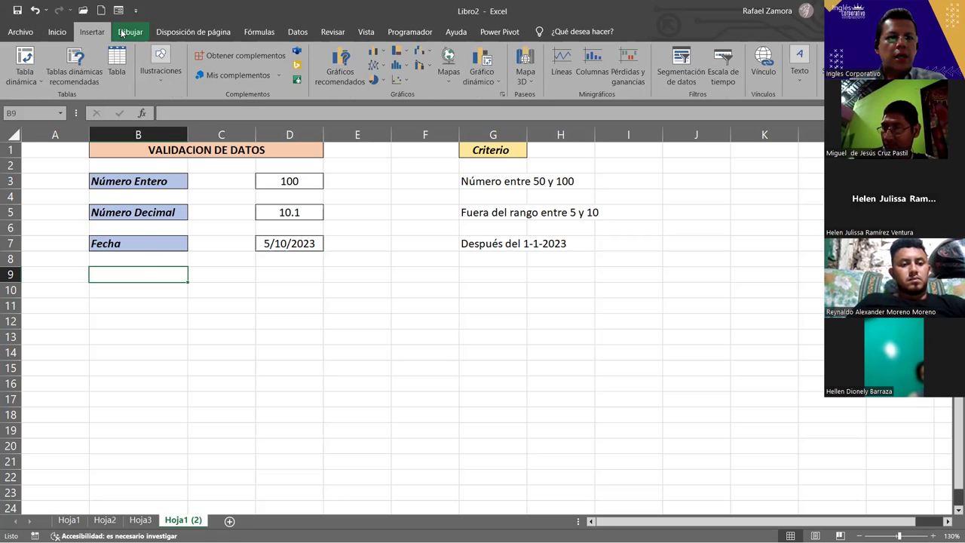
click(123, 32)
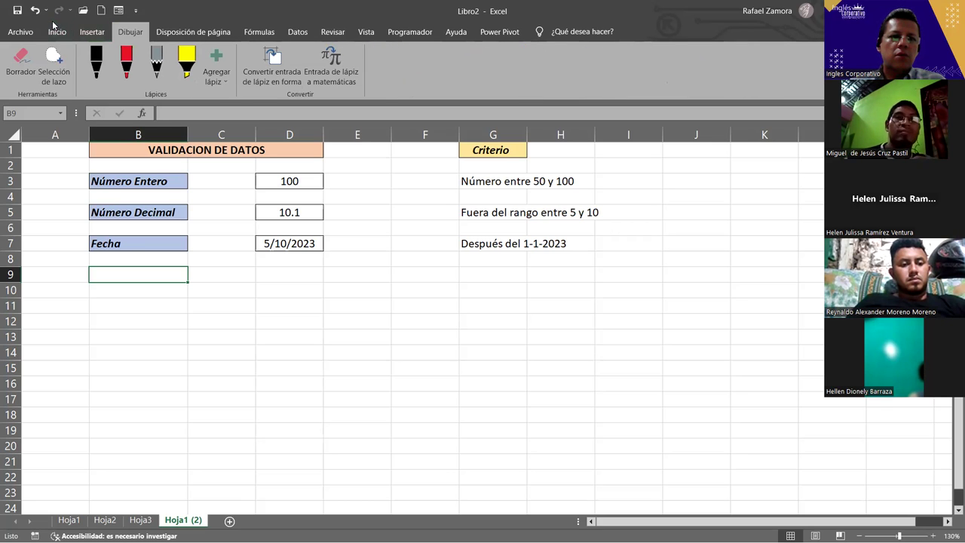
click(58, 31)
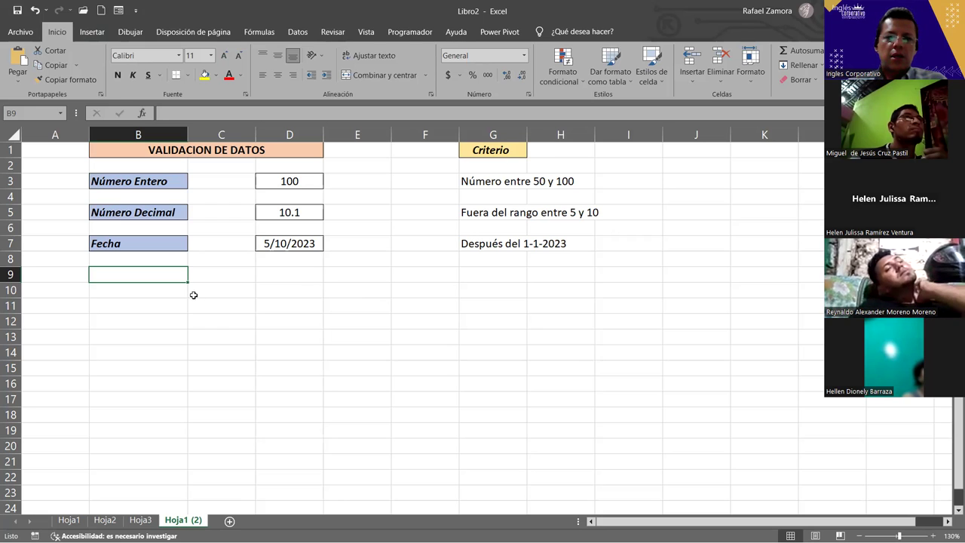
click(203, 320)
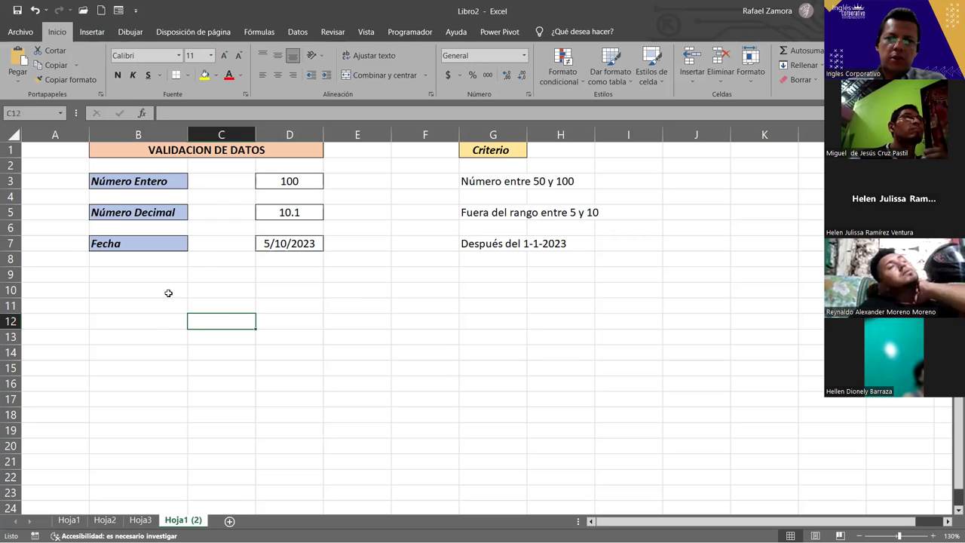
- Copy the Fecha row 7 and paste it into row 9
click(13, 243)
key(ctrl+c)
click(11, 274)
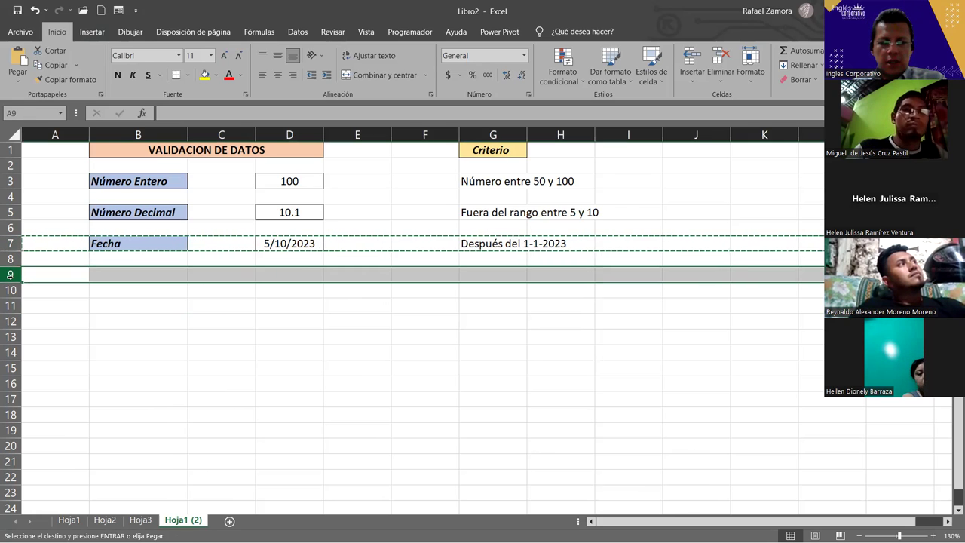
key(ctrl+v)
click(277, 322)
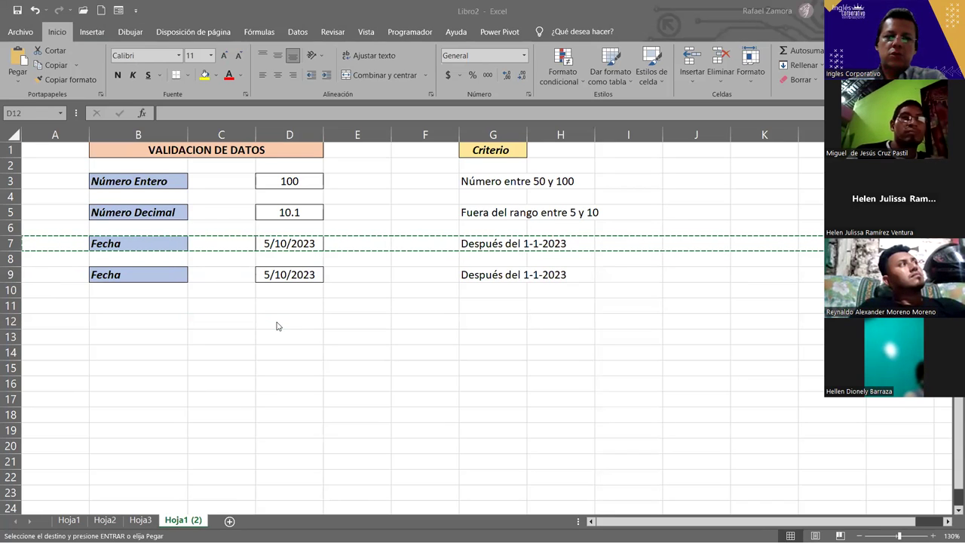
- Relabel the copied row's B9 label as 'Hora'
click(137, 271)
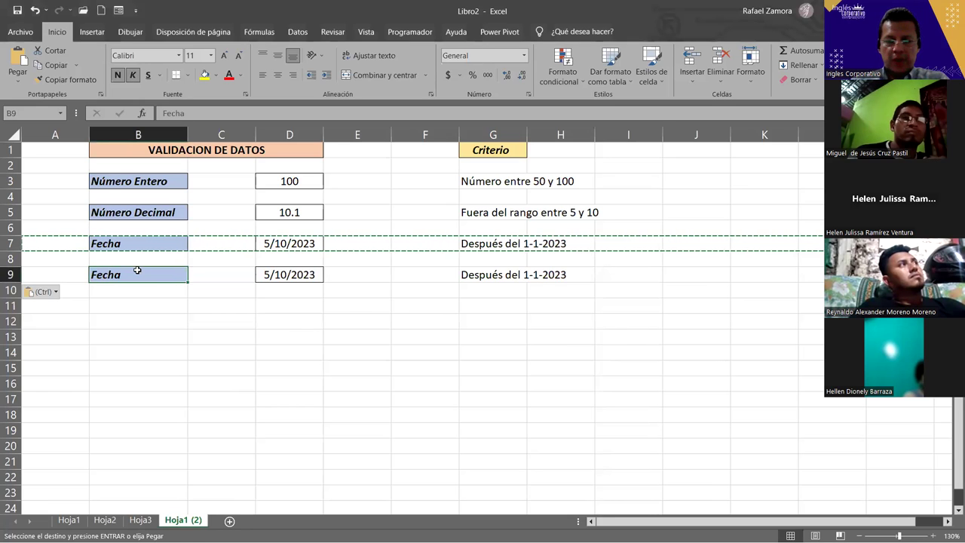
text(Hora)
key(Return)
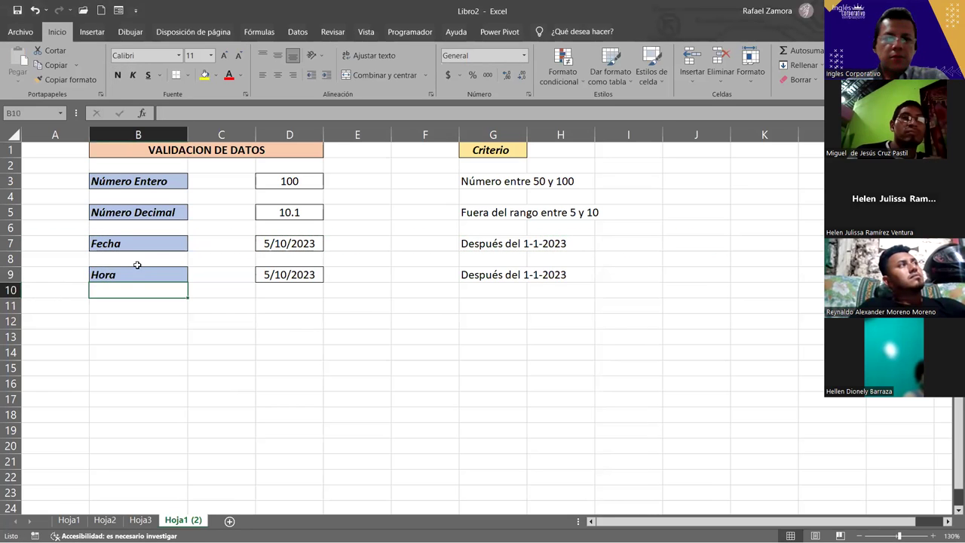
click(307, 279)
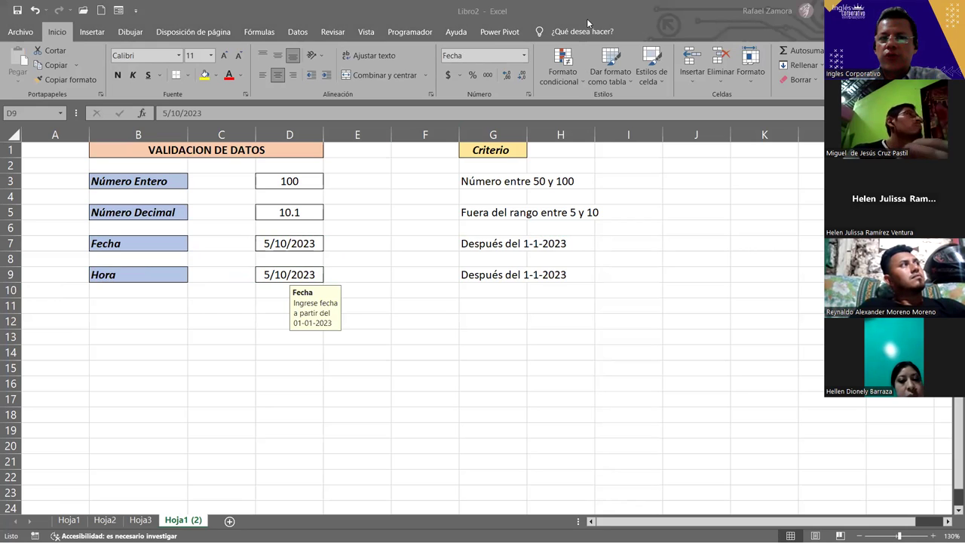
- Clear all data validation rules from cell D9 via Datos > Validación de datos
click(572, 93)
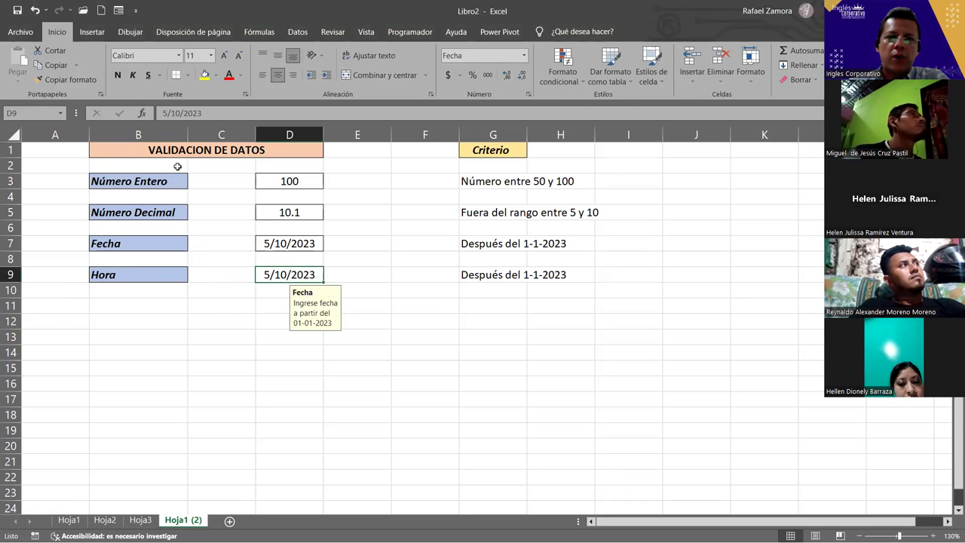
click(300, 33)
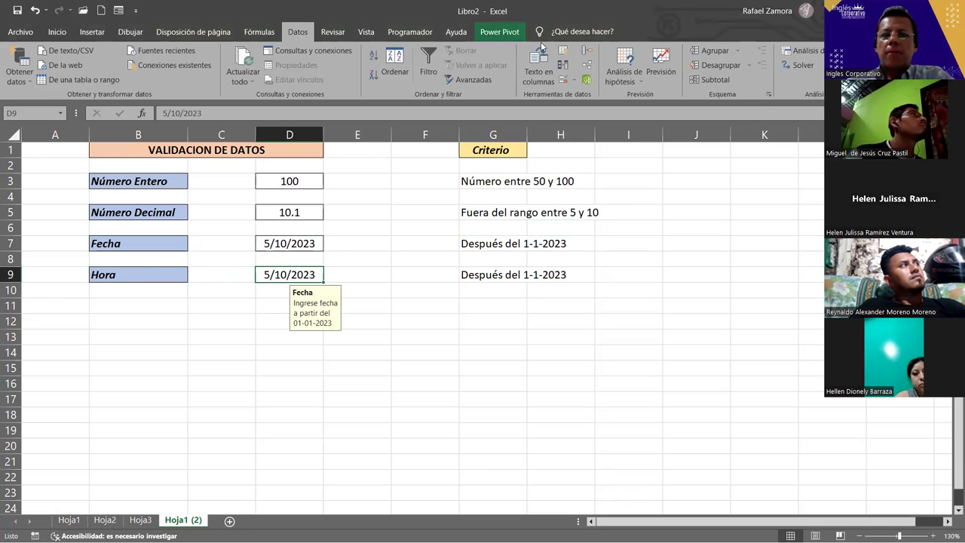
click(564, 78)
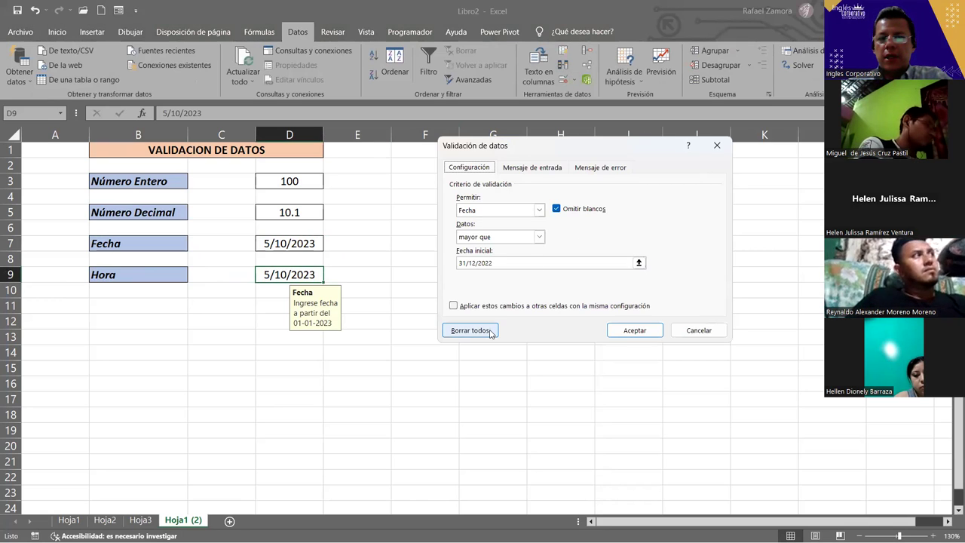
click(461, 330)
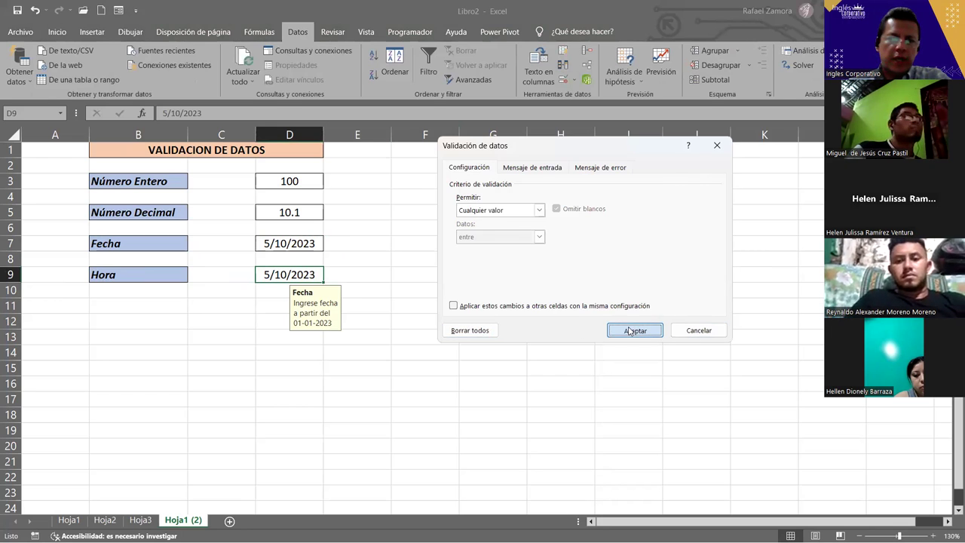
click(635, 330)
- Delete the copied date in D9 and the criterion text in G9
key(Delete)
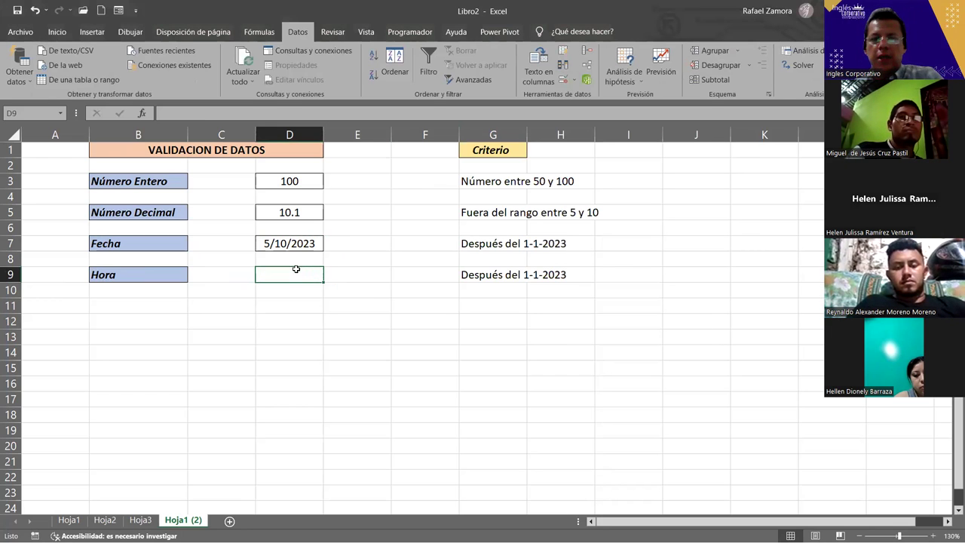
click(487, 276)
key(Delete)
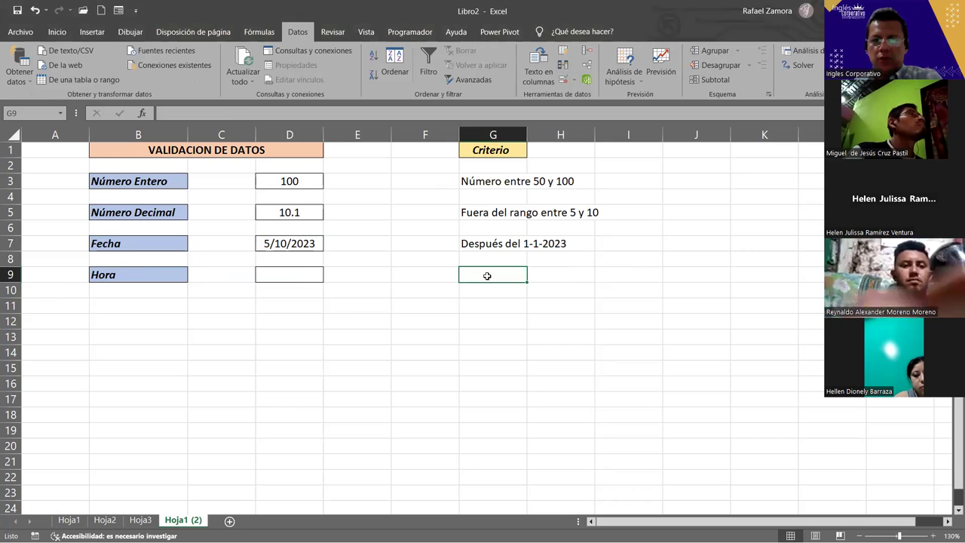
click(212, 332)
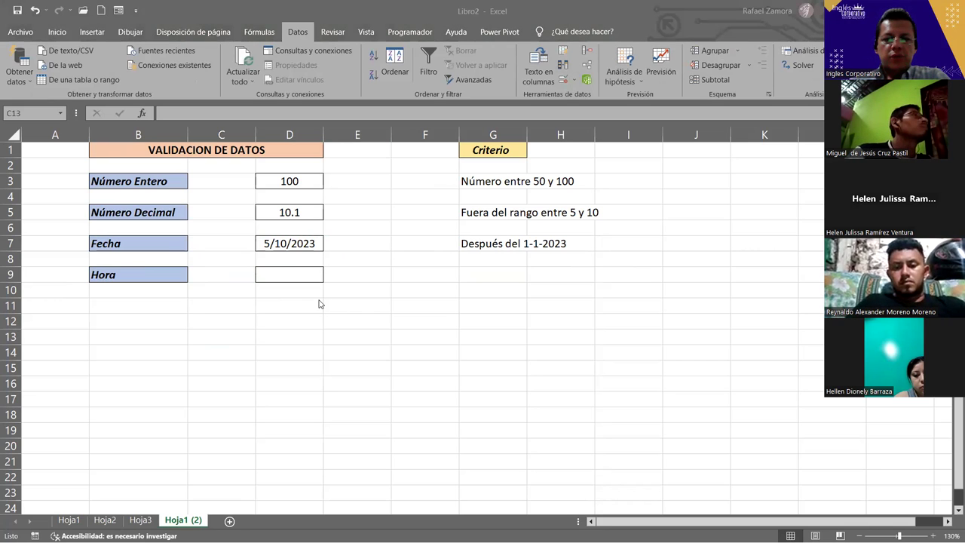
click(300, 336)
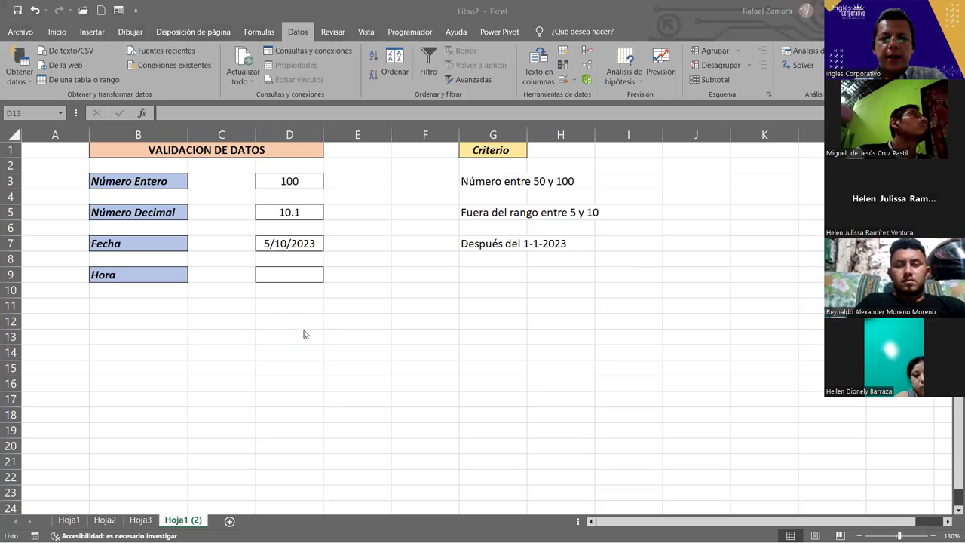
- Enter the criterion 'Antes de las 5:00 p.m' in cell G9
click(305, 334)
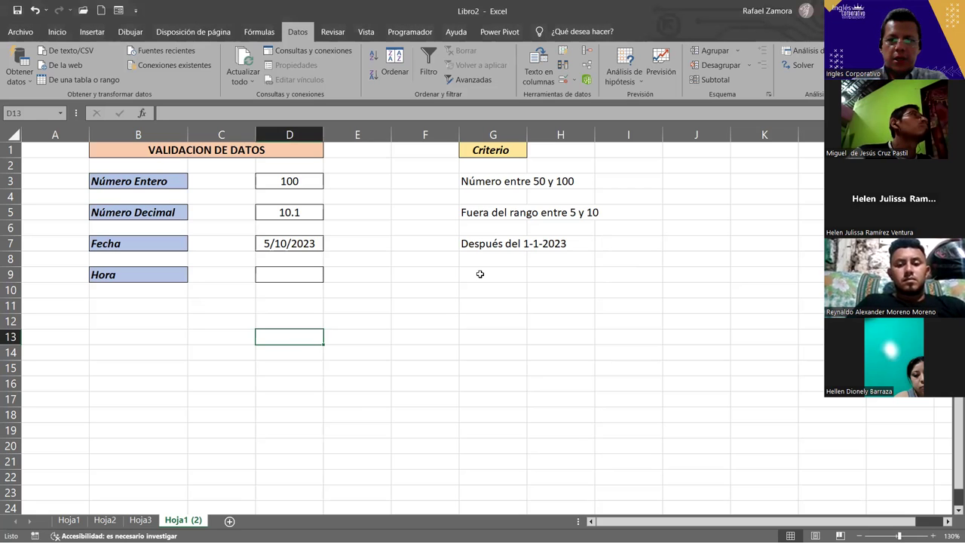
click(479, 275)
text(Antes de las 5)
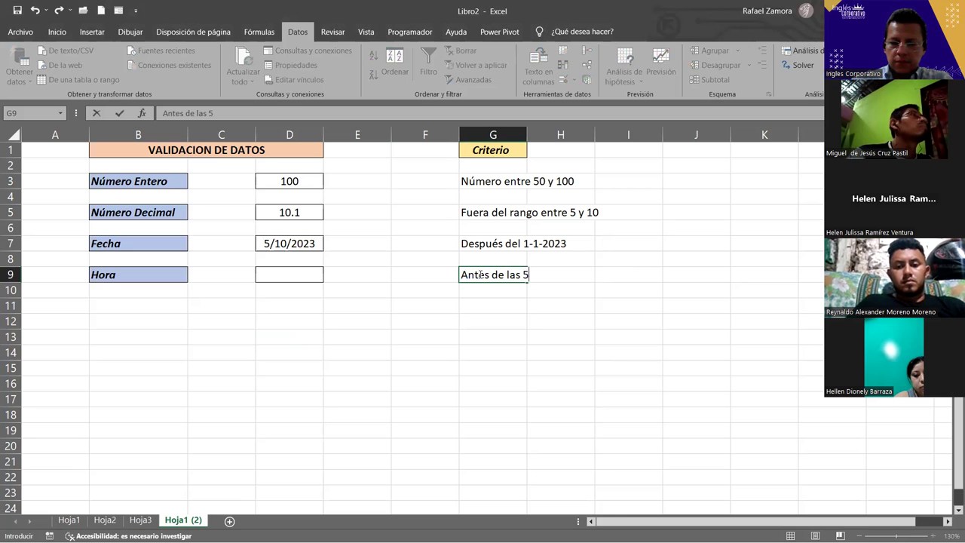
text(:00 p.m)
key(Return)
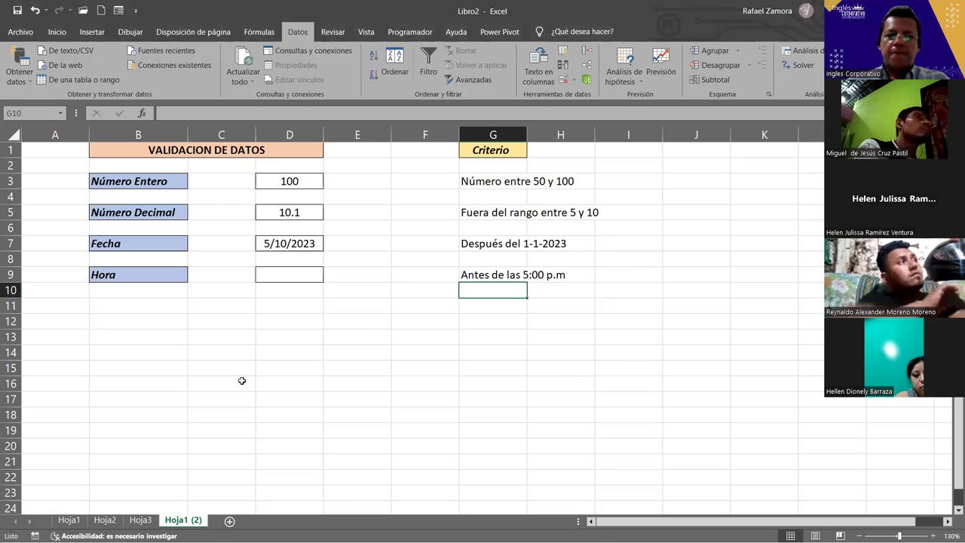
scroll(340, 383, down, 1)
scroll(317, 362, down, 2)
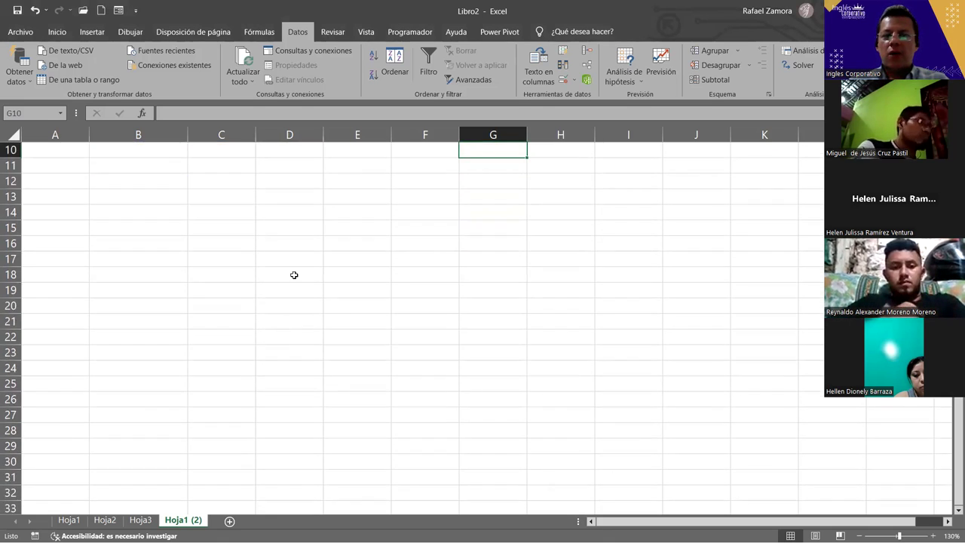
click(292, 276)
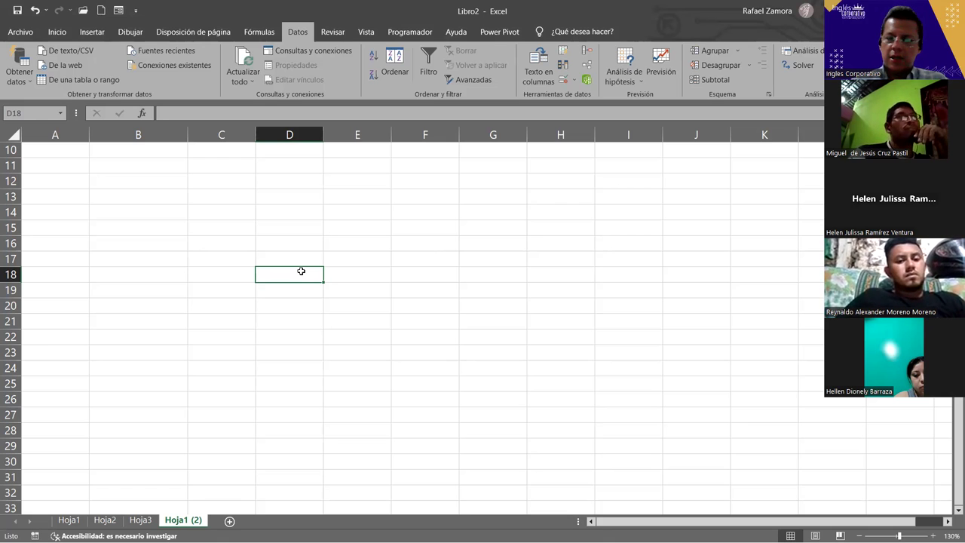
- Enter 7 in D18 so it displays as the time 07:00
text(7:)
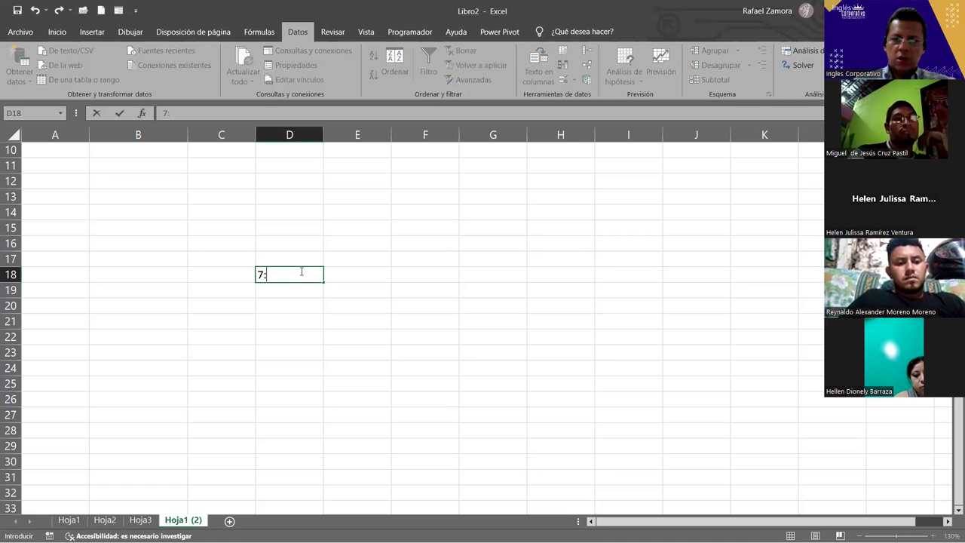
key(Return)
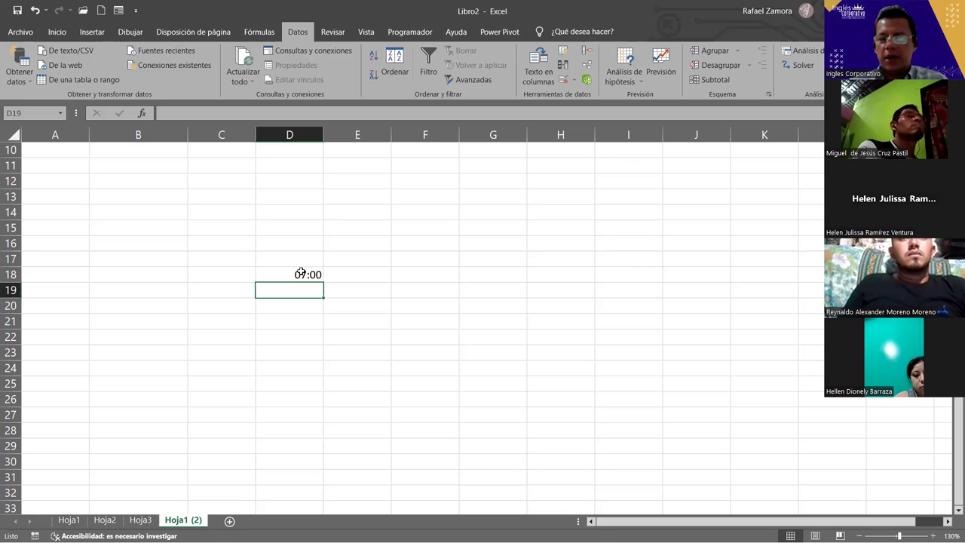
click(505, 285)
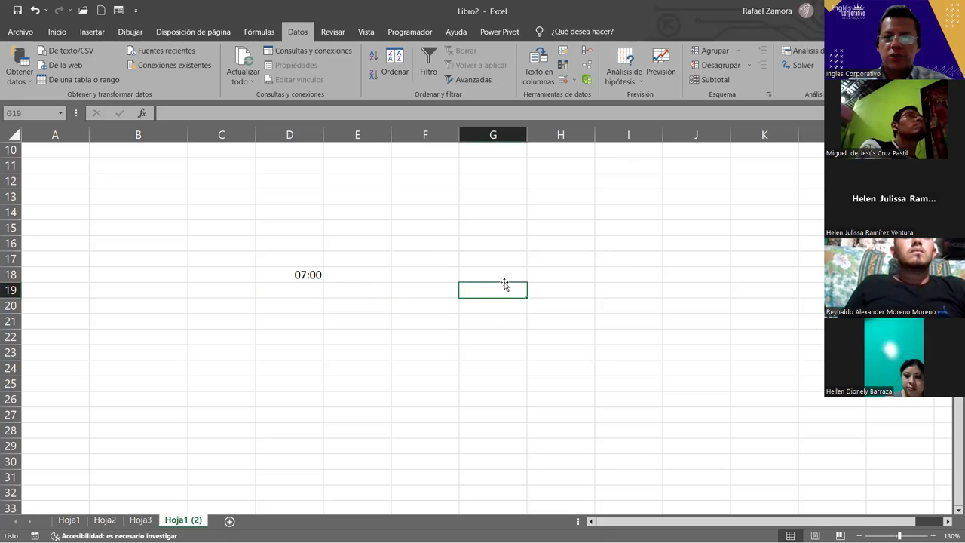
click(498, 273)
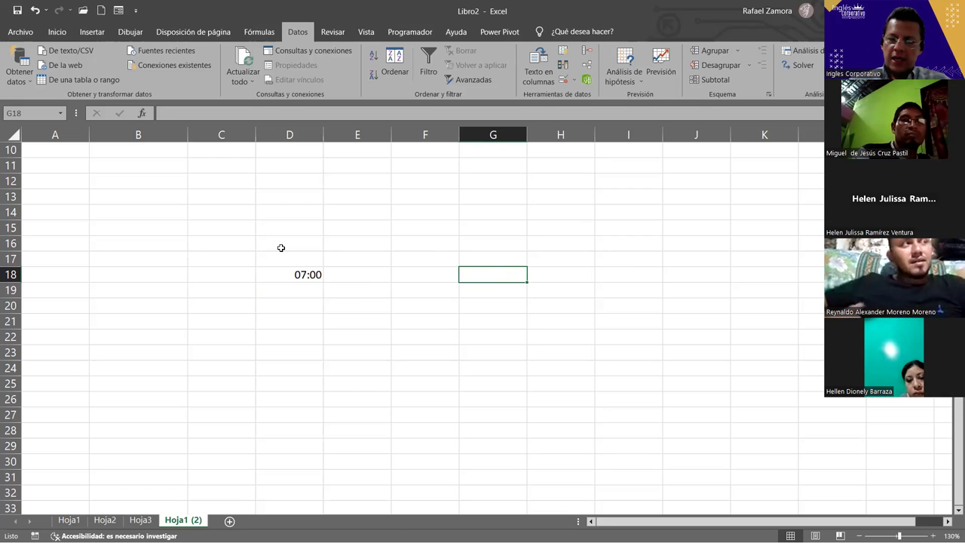
text(05)
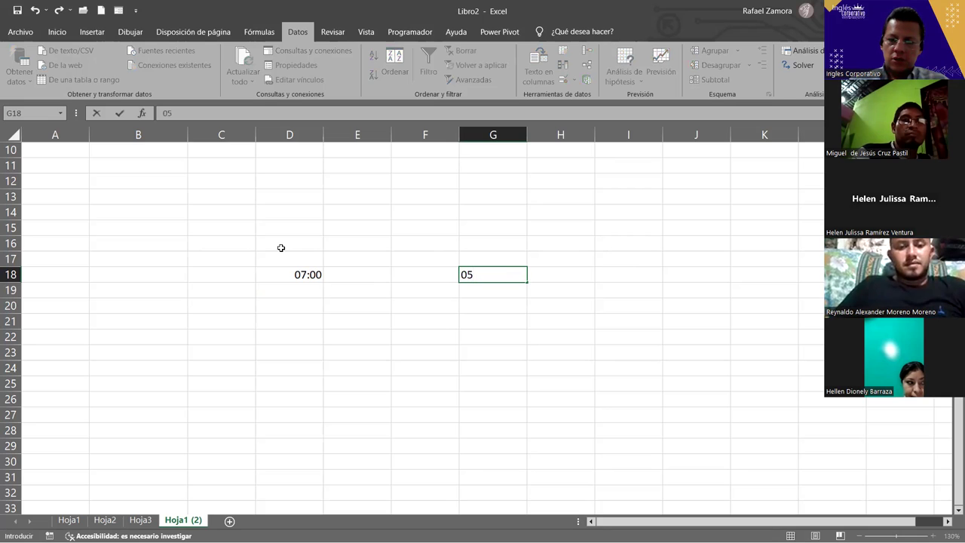
text(/05)
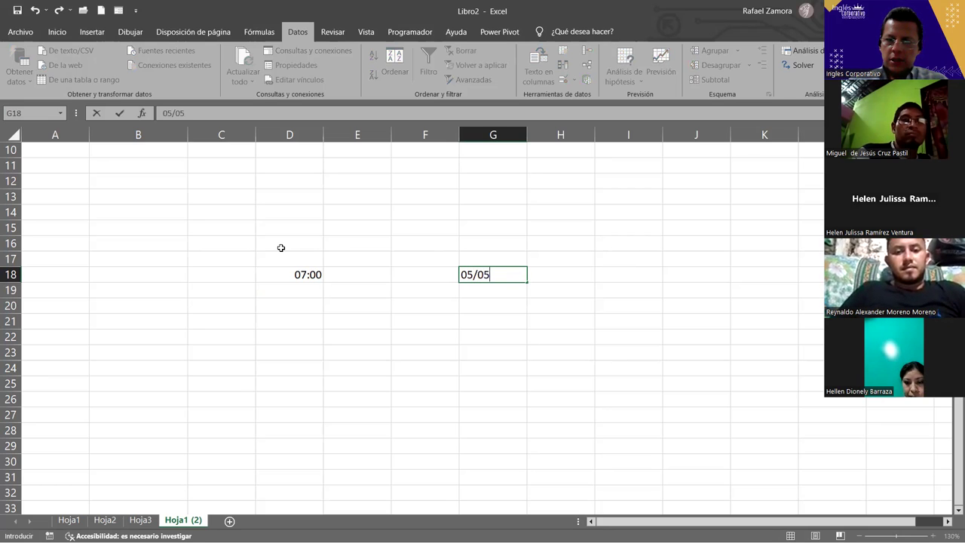
text(/202)
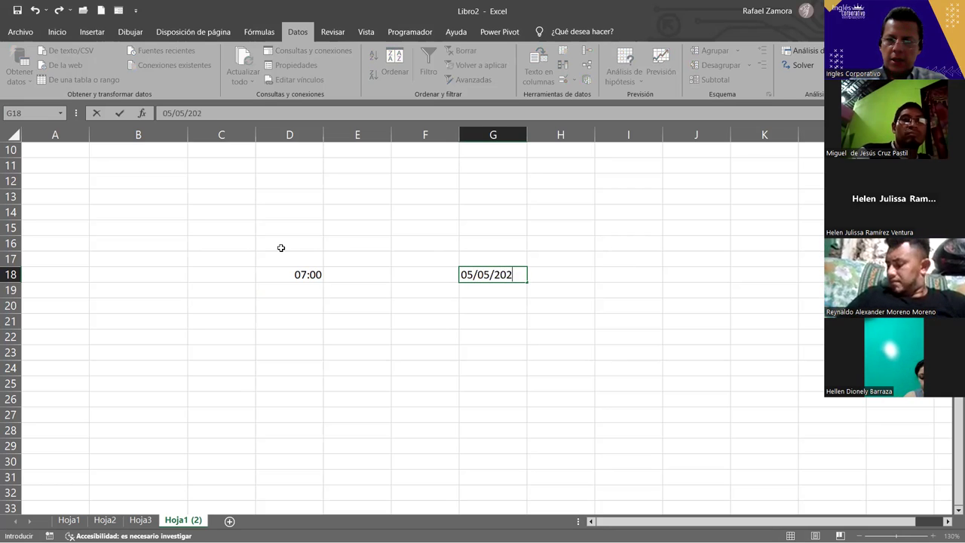
text(3)
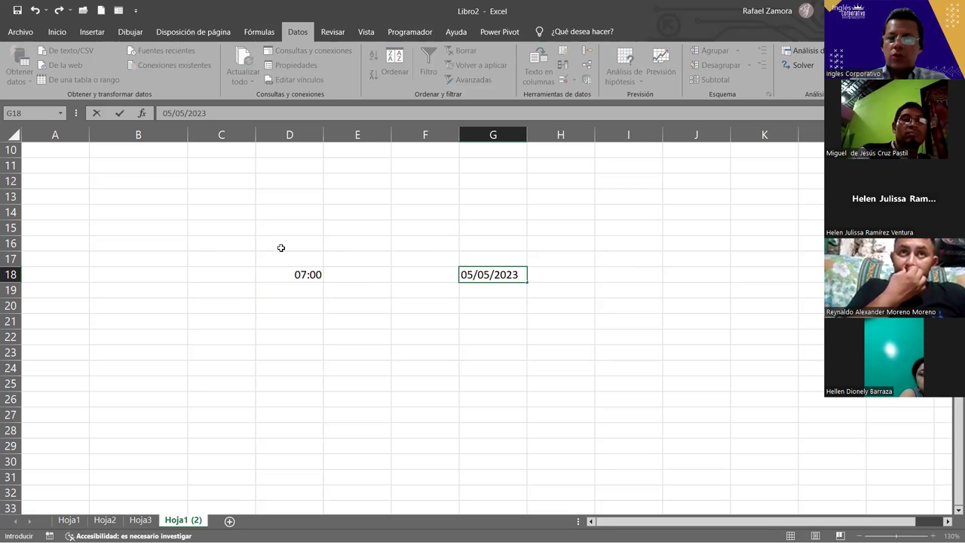
key(BackSpace)
key(BackSpace)
key(BackSpace)
key(BackSpace)
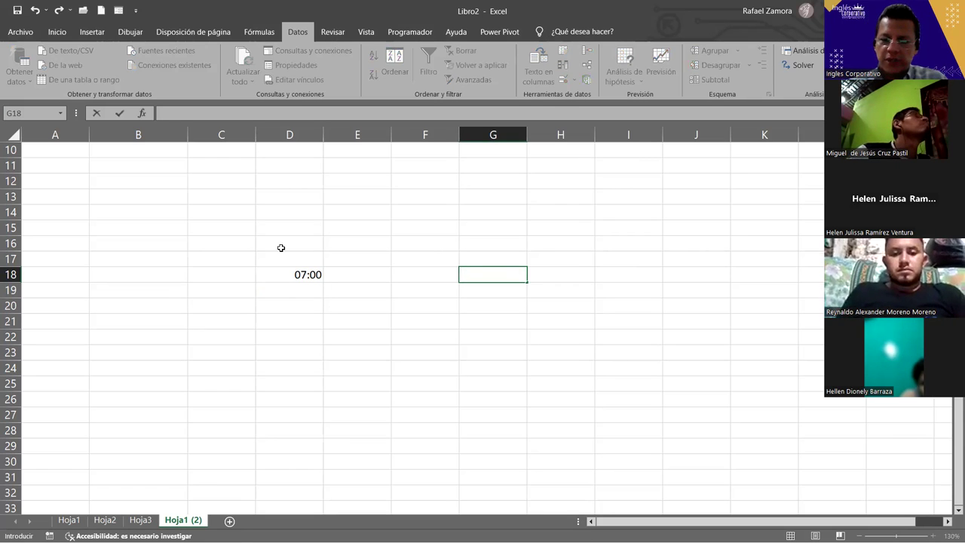
text(5-5)
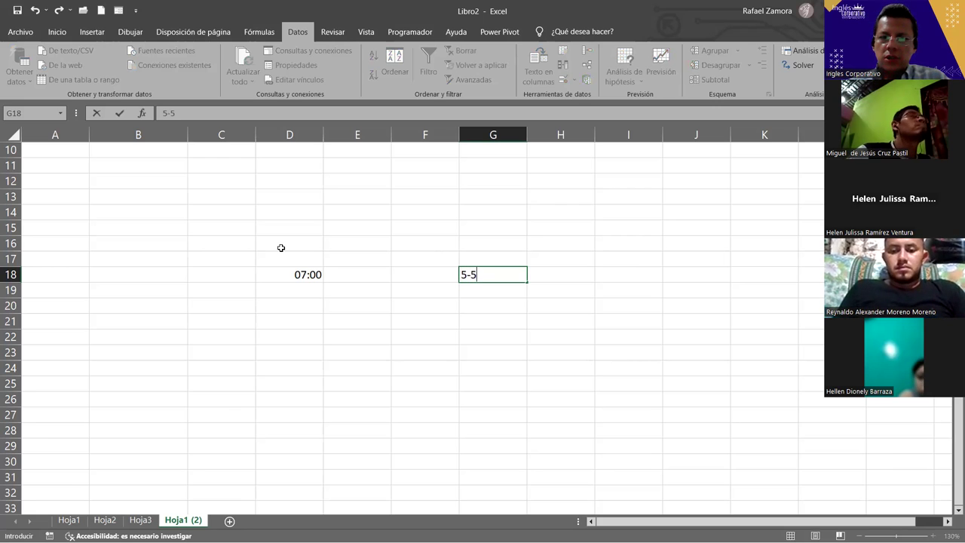
text(-23)
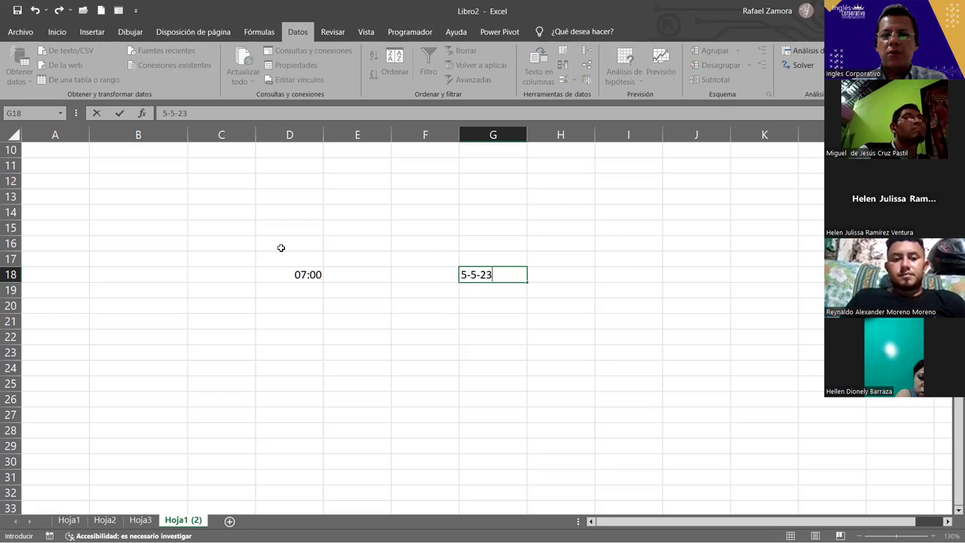
key(Return)
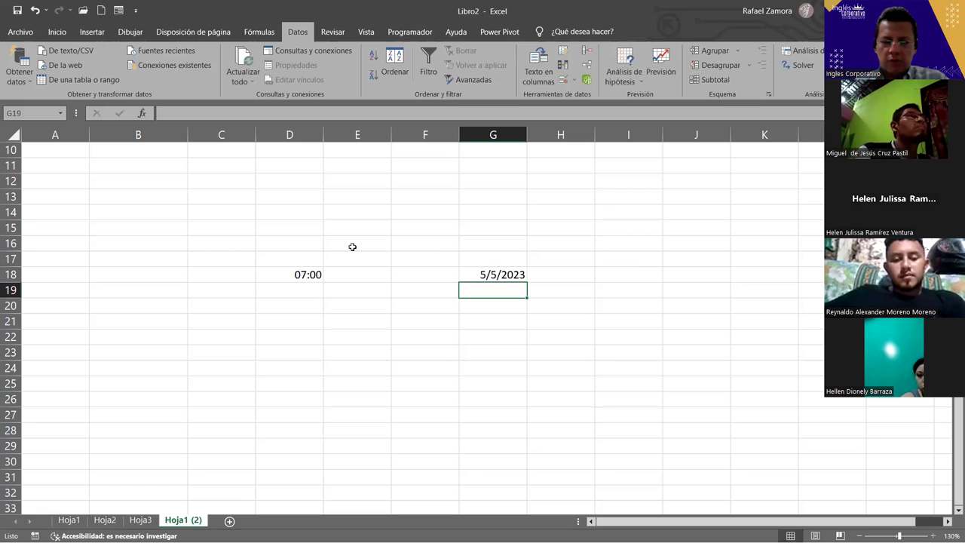
key(ctrl+z)
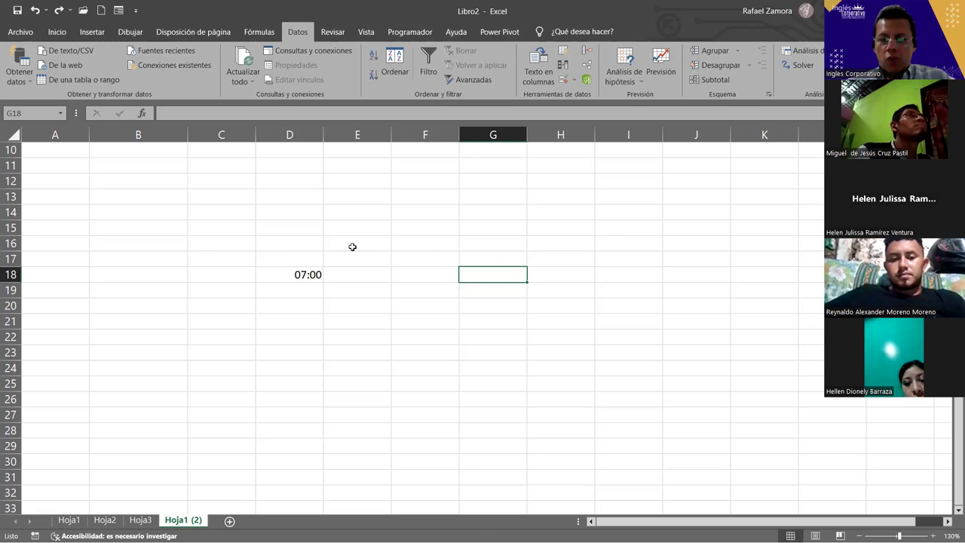
- Fill D19:D21 with the times 10:00, 12:00 and 01:00
key(Left)
key(Left)
key(Left)
key(Down)
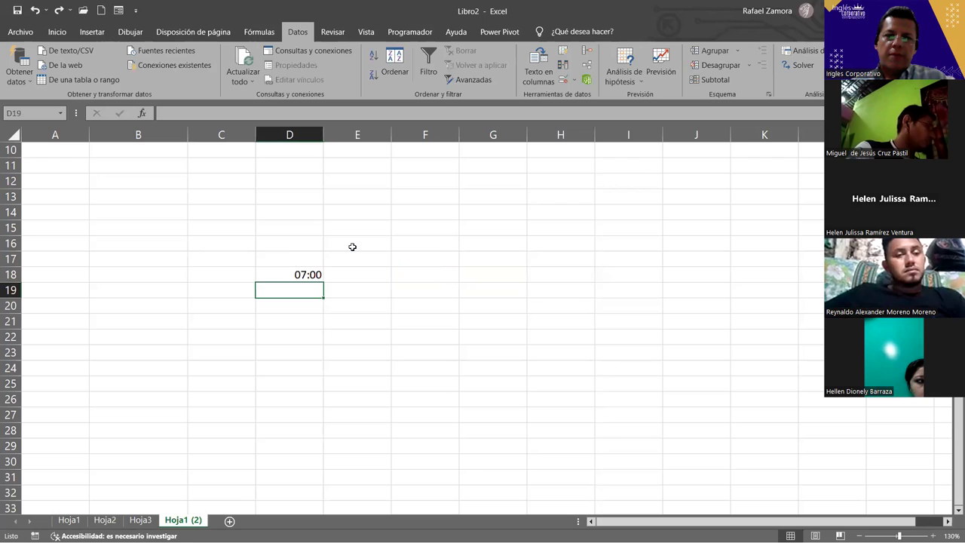
text(10:)
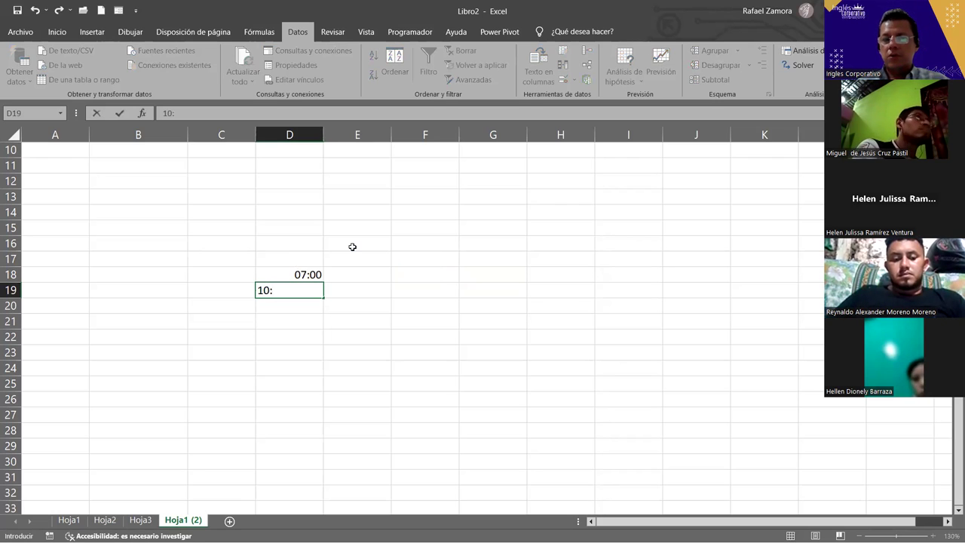
key(Return)
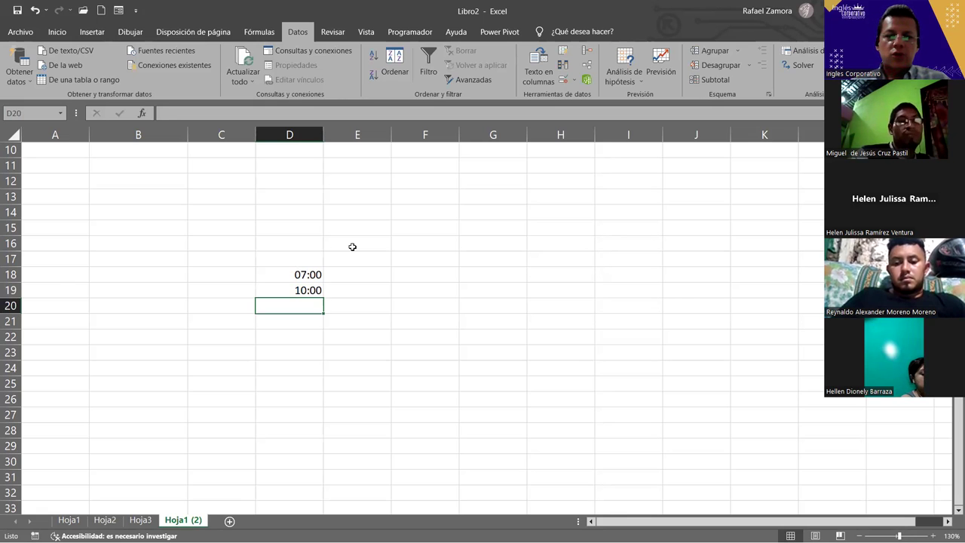
text(12:)
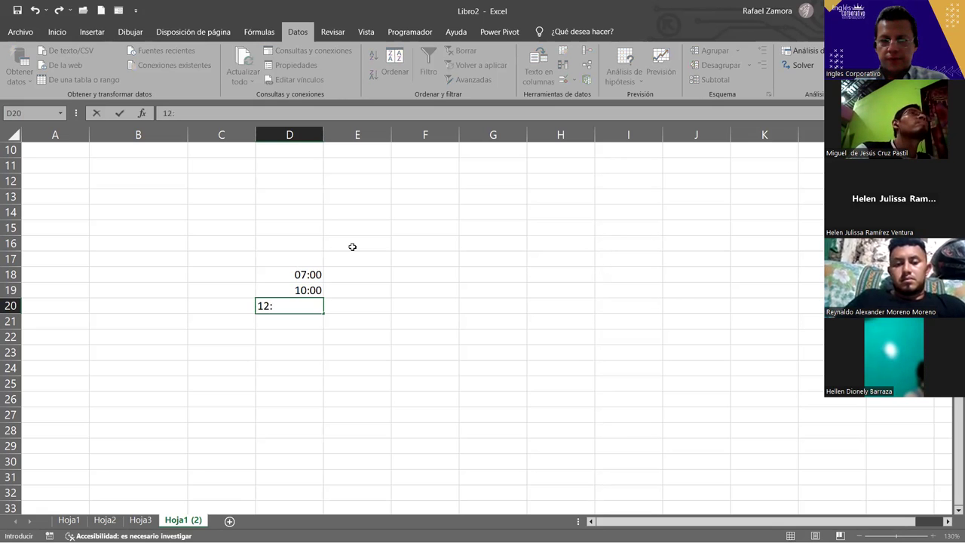
text(00)
key(Return)
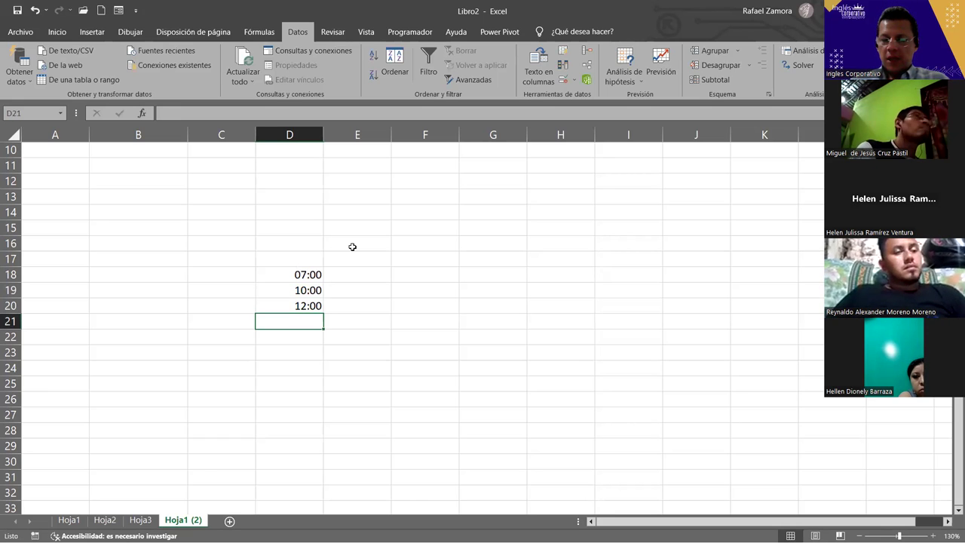
text(1:)
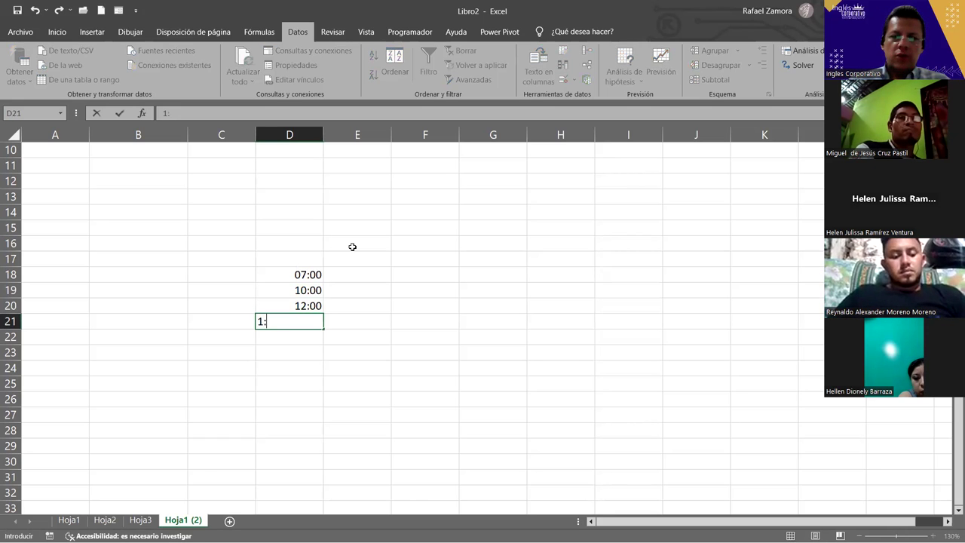
text(00)
key(Return)
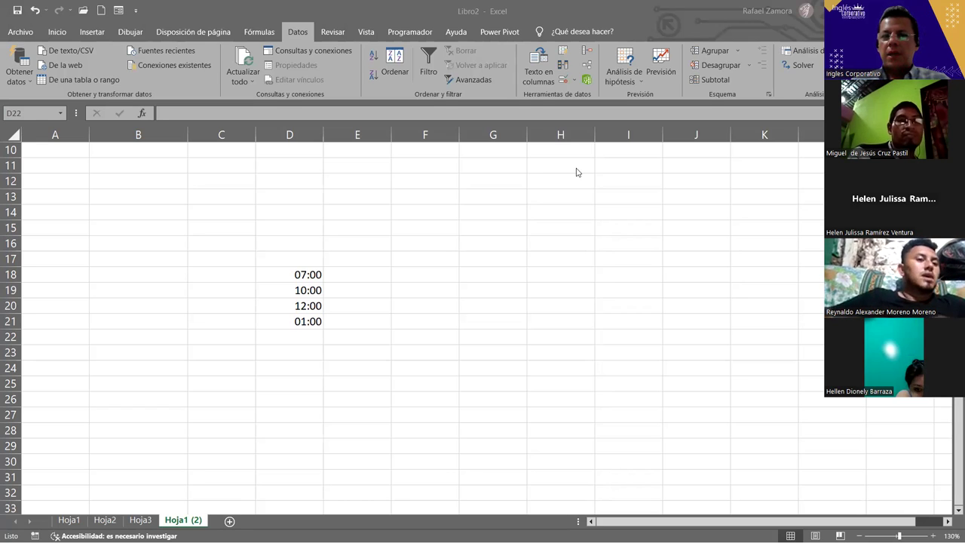
- Enter 13:00 in E18 and 16:00 in E19
click(367, 278)
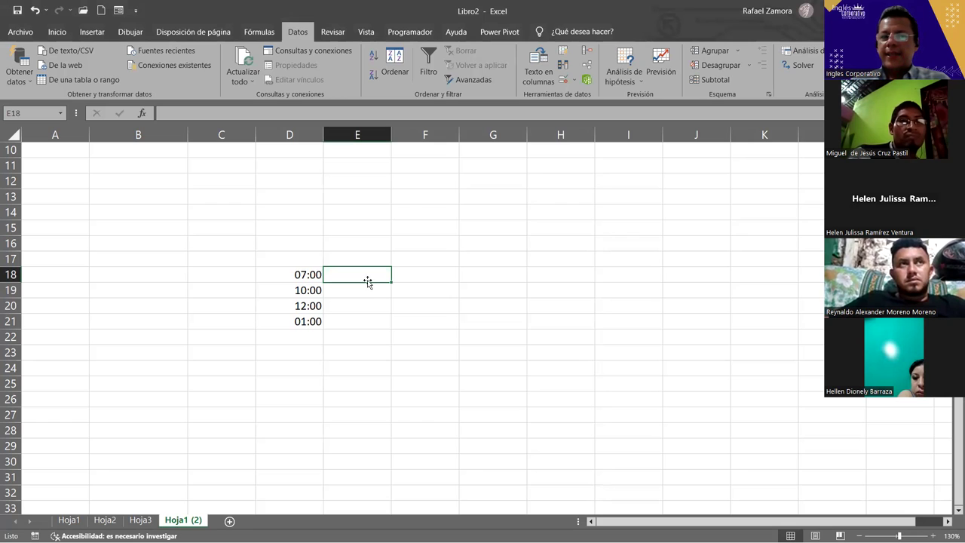
text(13:)
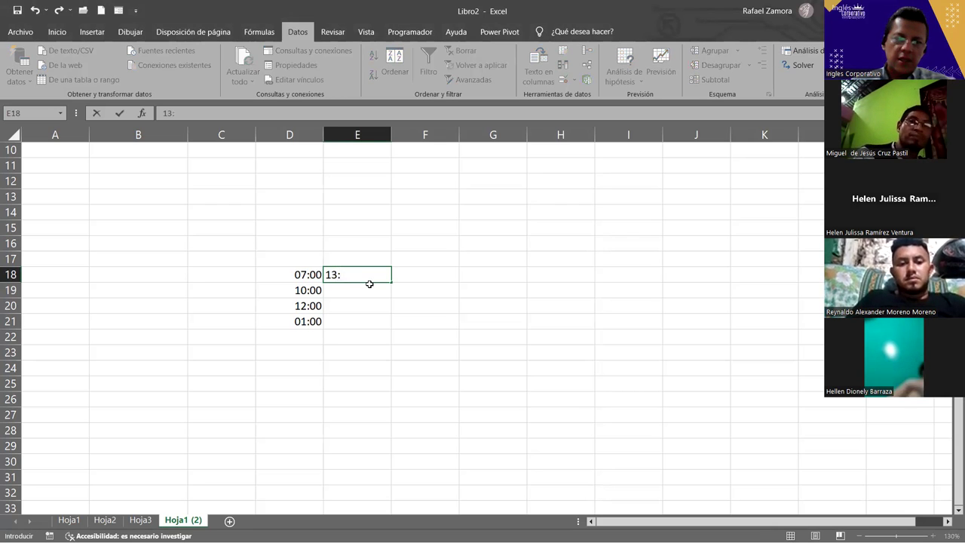
text(00)
key(Return)
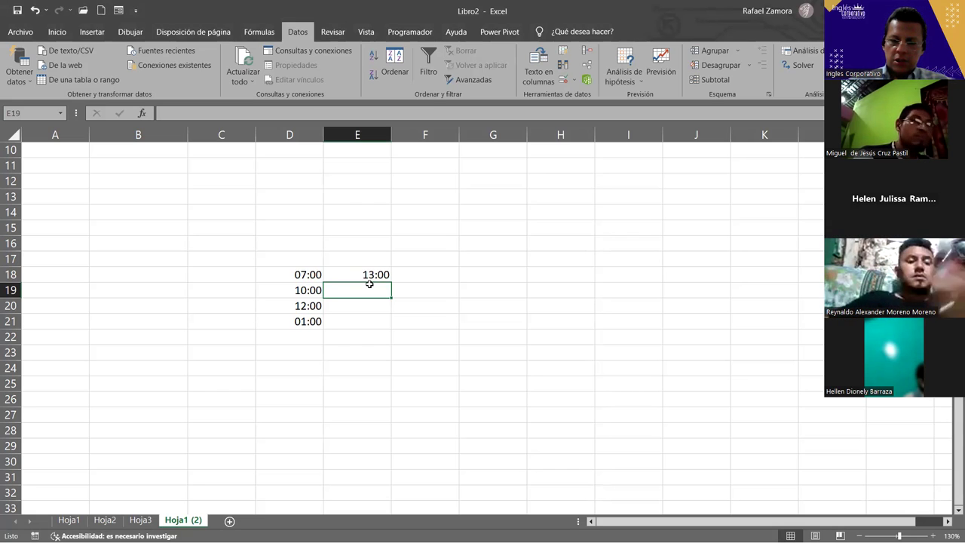
text(16:00)
key(Return)
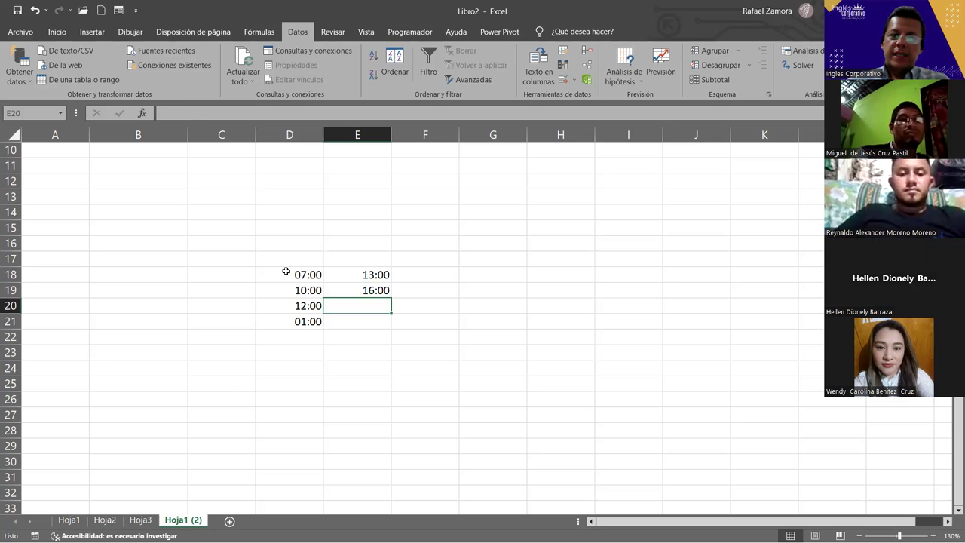
- Apply the custom hh:mm AM/PM number format to the times in D18:E21
drag(288, 272, 359, 330)
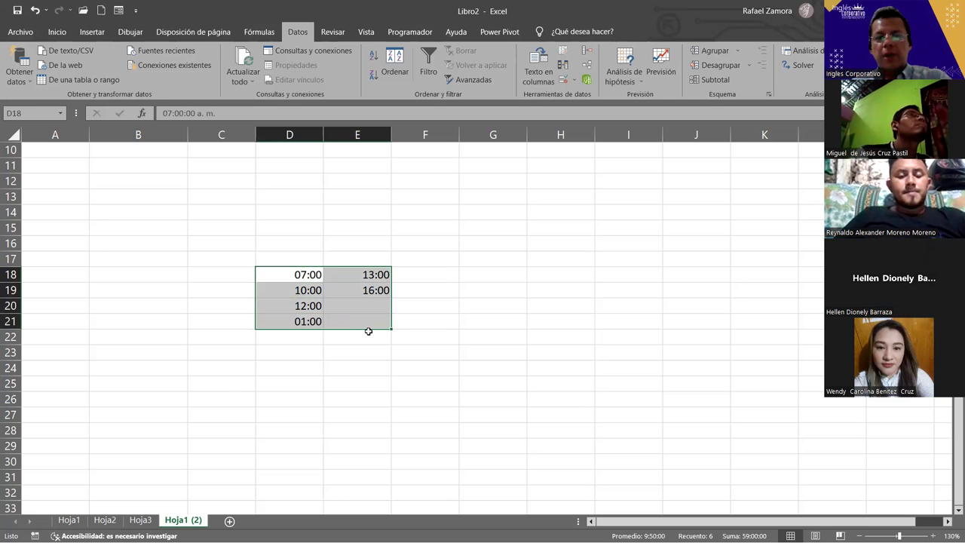
key(ctrl+1)
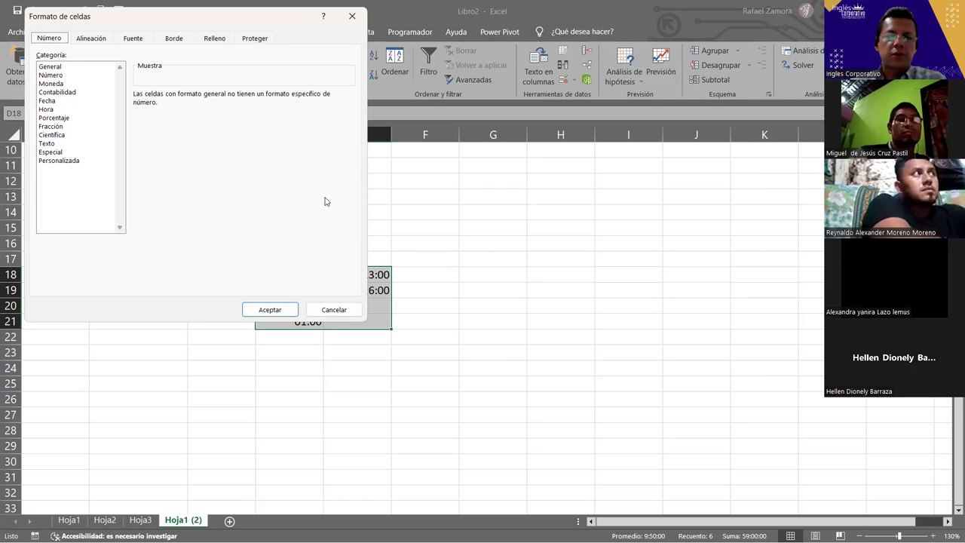
click(68, 161)
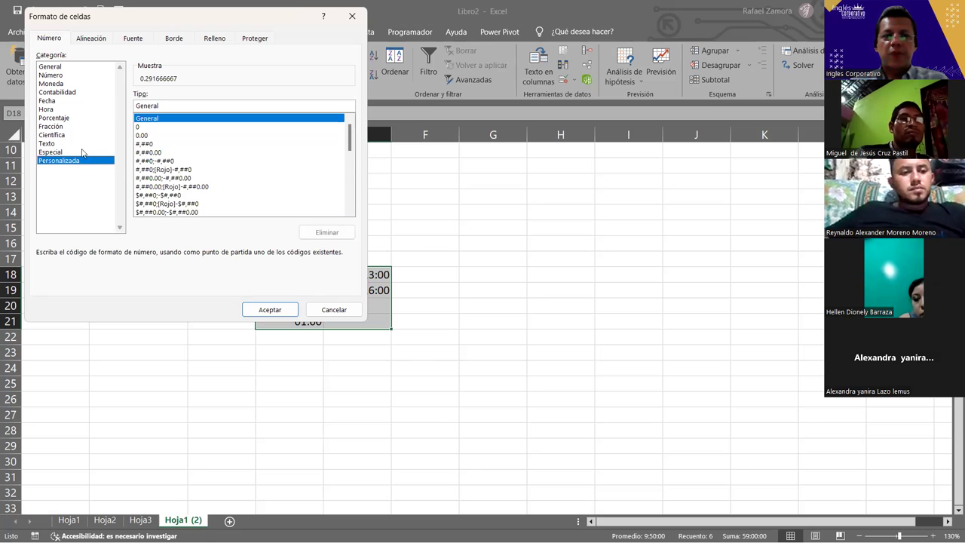
click(193, 153)
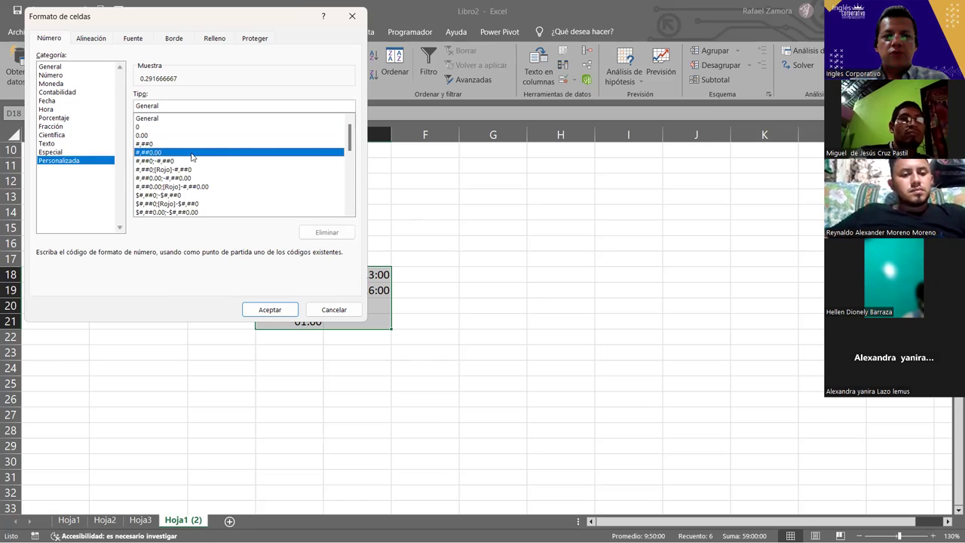
scroll(189, 169, down, 2)
scroll(189, 169, down, 1)
scroll(189, 168, down, 1)
scroll(189, 169, down, 1)
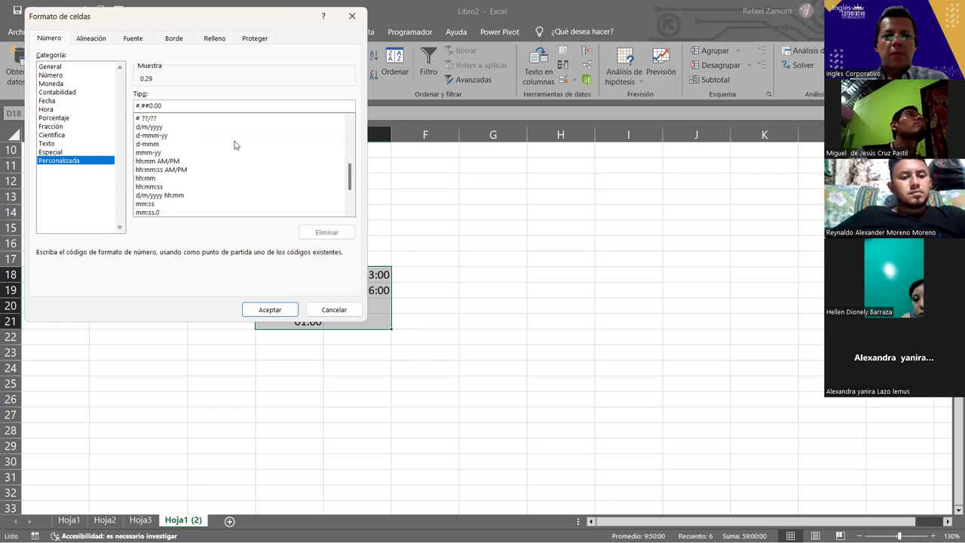
click(145, 163)
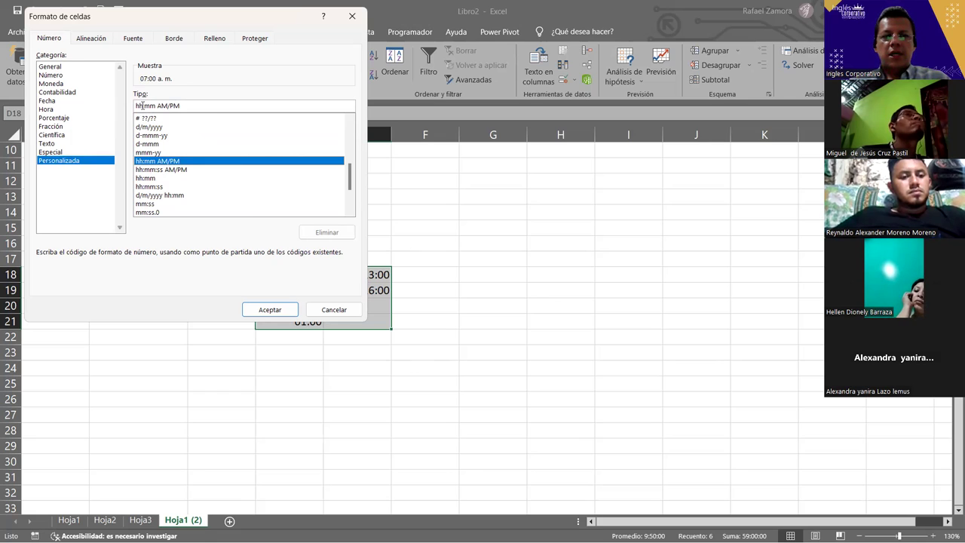
drag(145, 106, 131, 113)
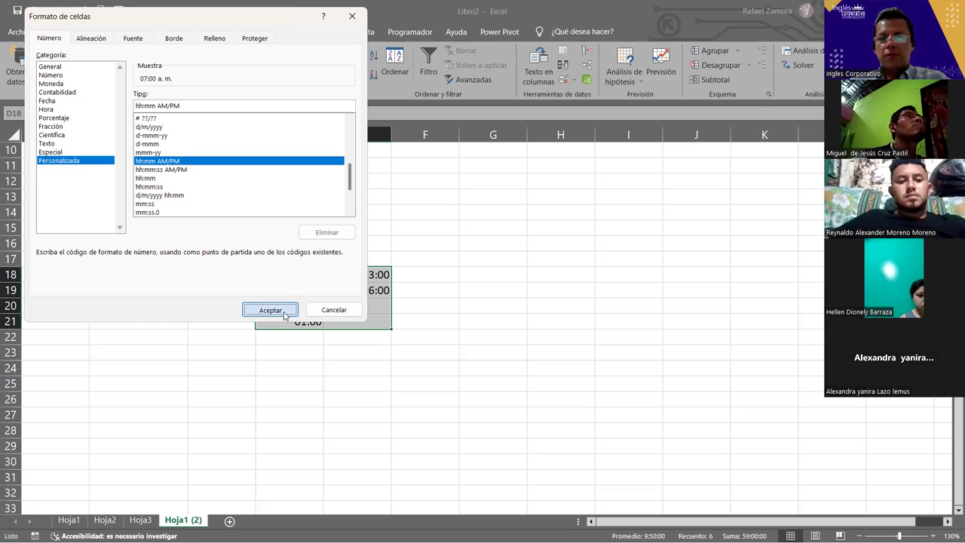
click(292, 309)
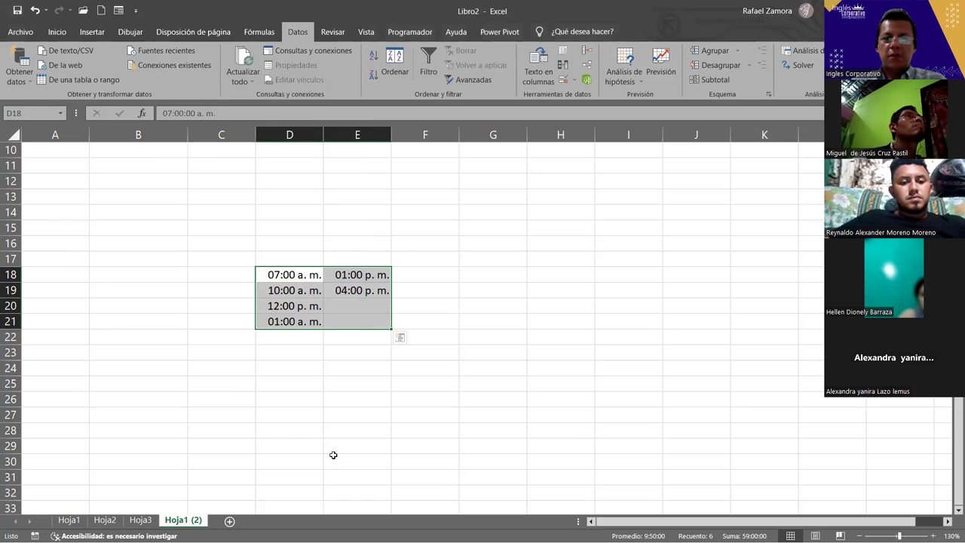
- Re-enter E18 as 01:00 a. m., E19 as 04:00 a. m., and add 05:00 p. m. in E20
click(368, 274)
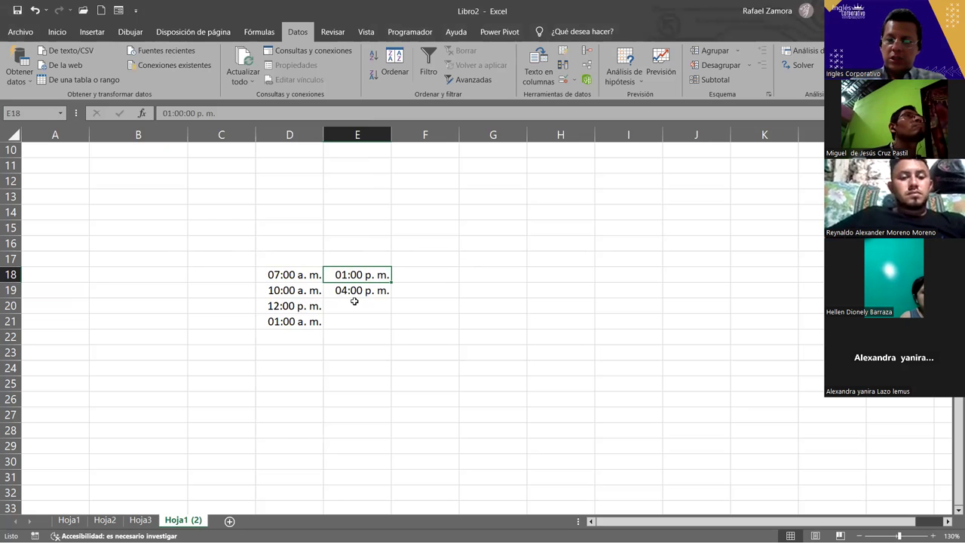
text(1:)
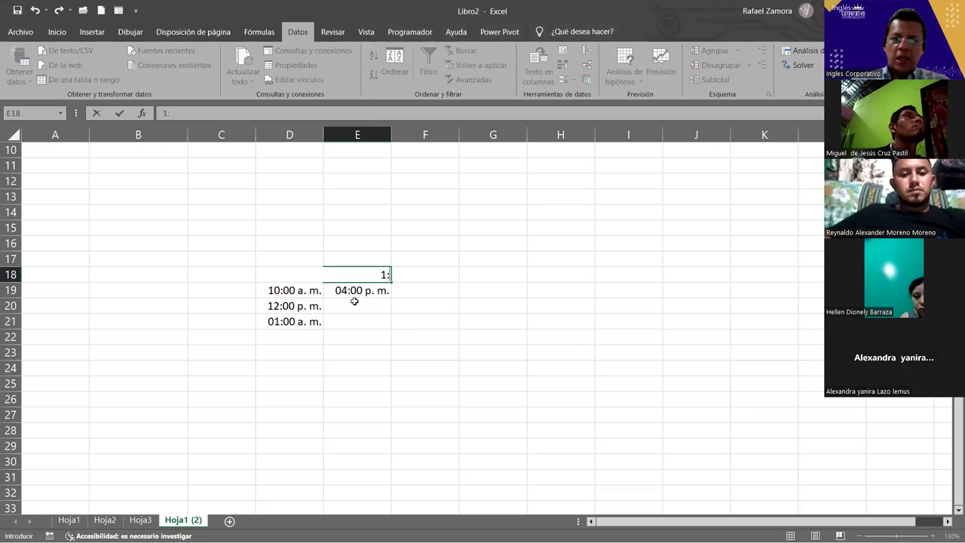
key(Return)
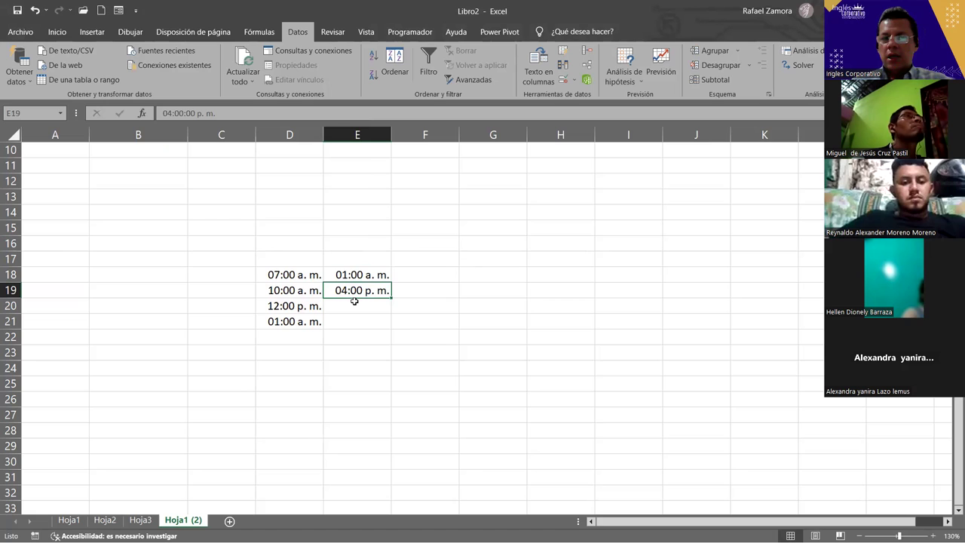
text(4:)
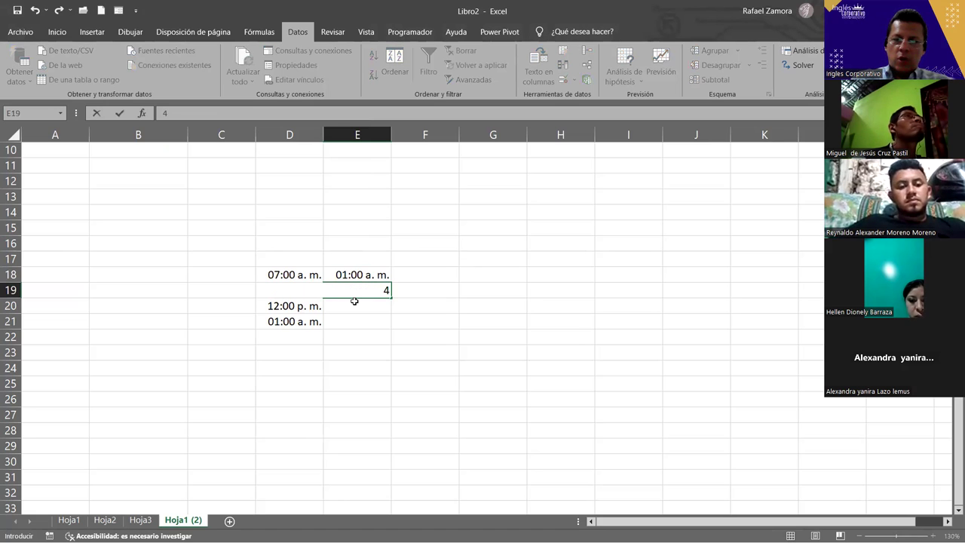
key(Return)
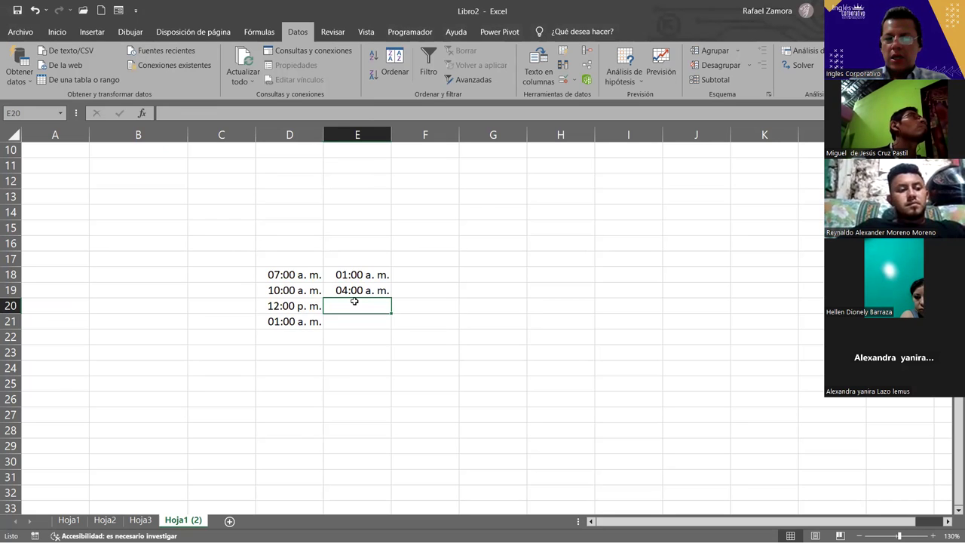
text(17:)
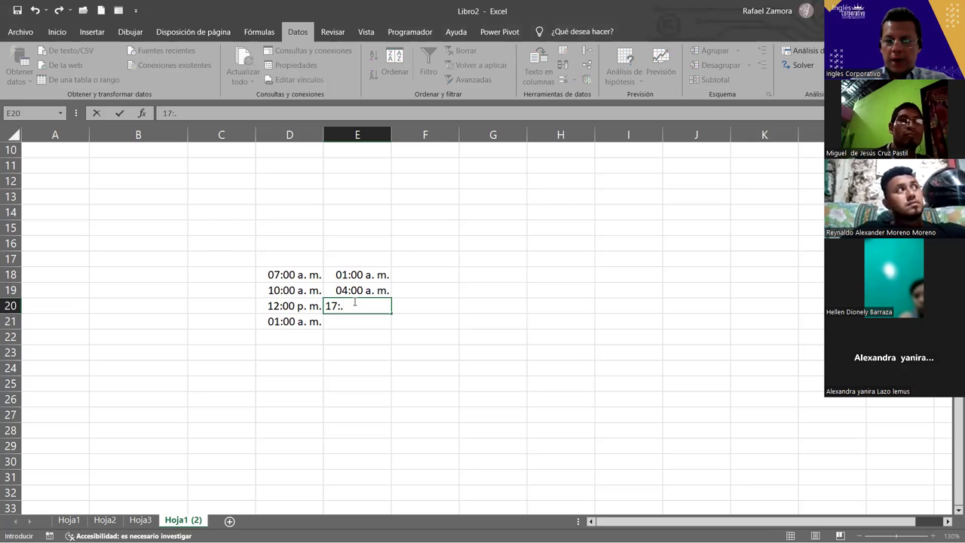
key(Return)
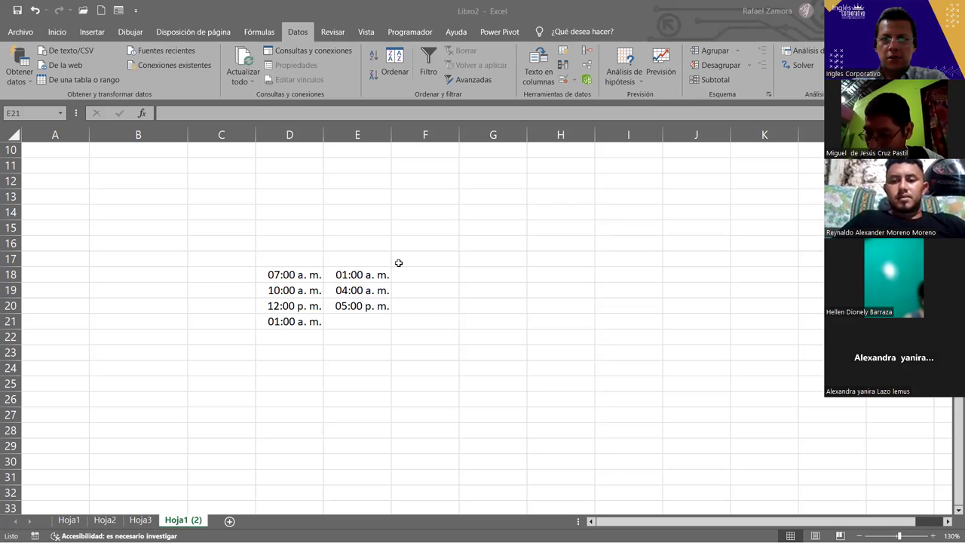
click(637, 354)
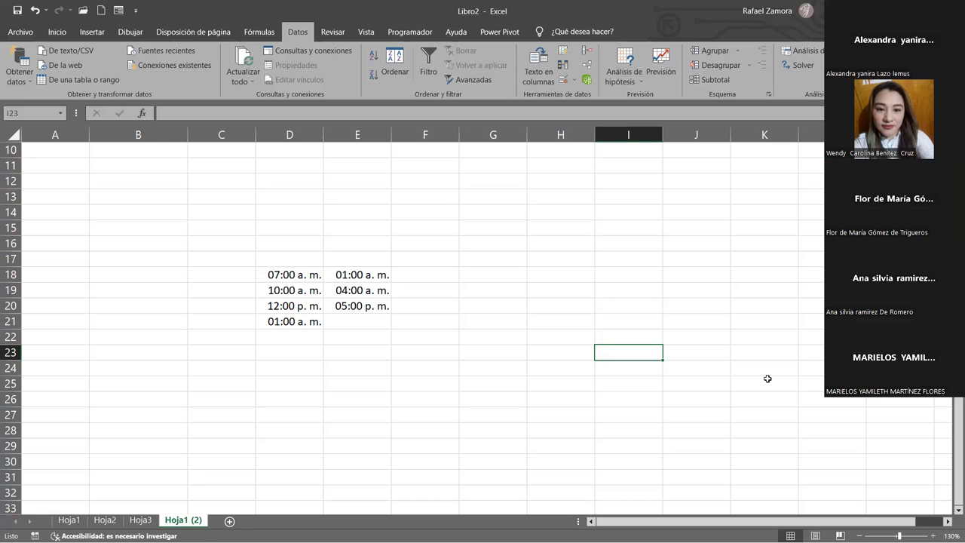
click(279, 469)
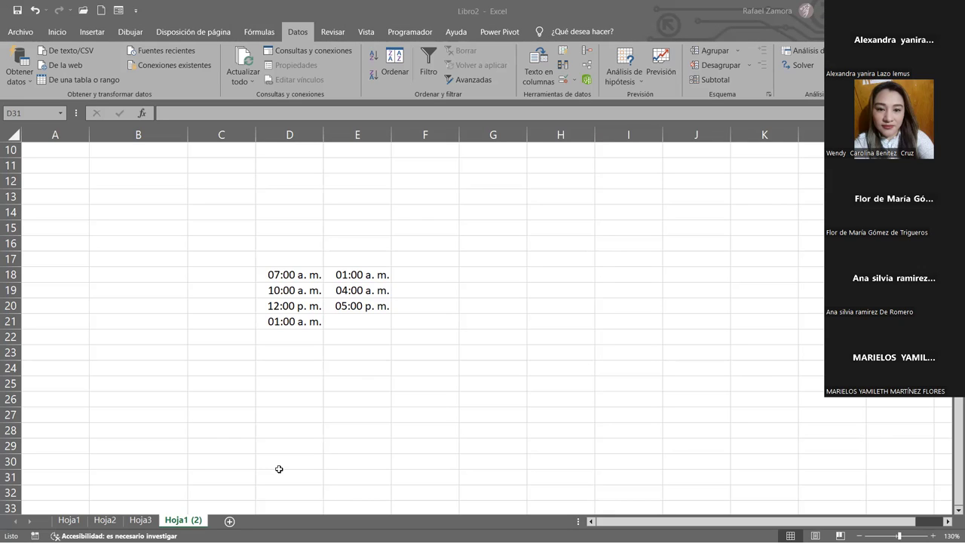
text(=)
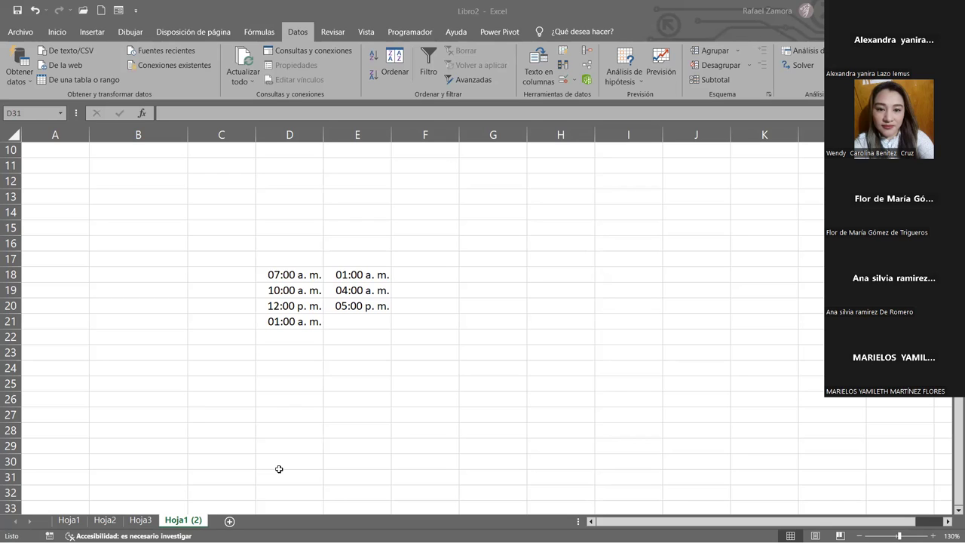
click(599, 243)
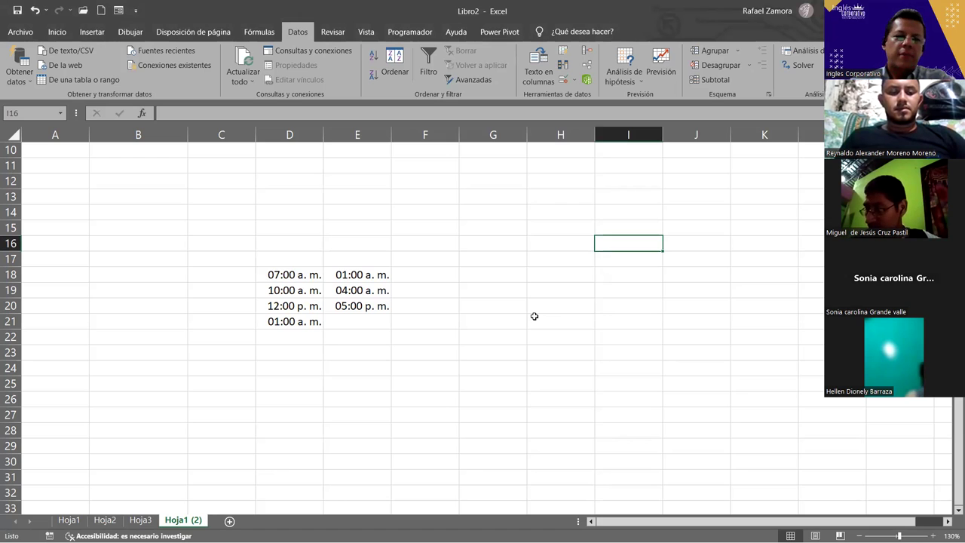
- Switch to the Inicio tab and open the Formato dropdown, closing it without choosing anything
click(57, 32)
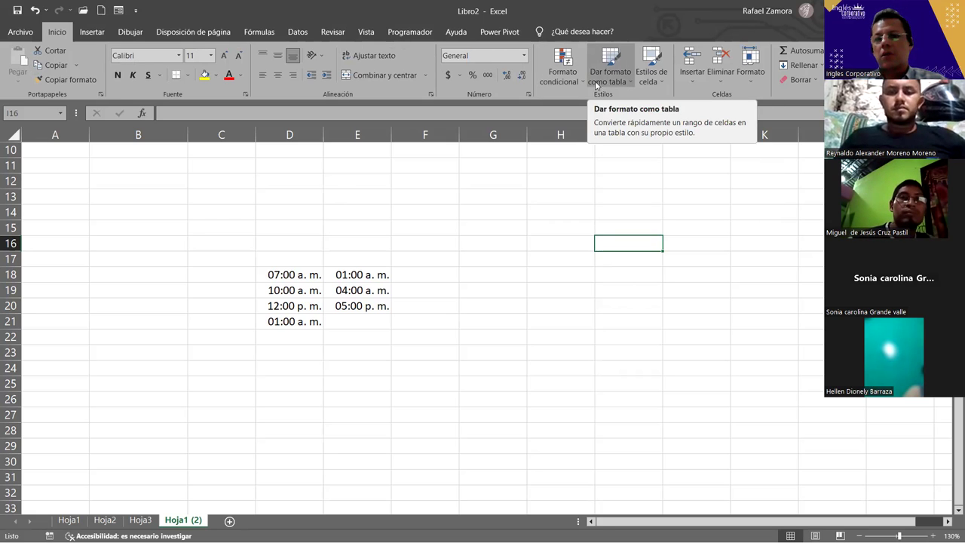
click(747, 71)
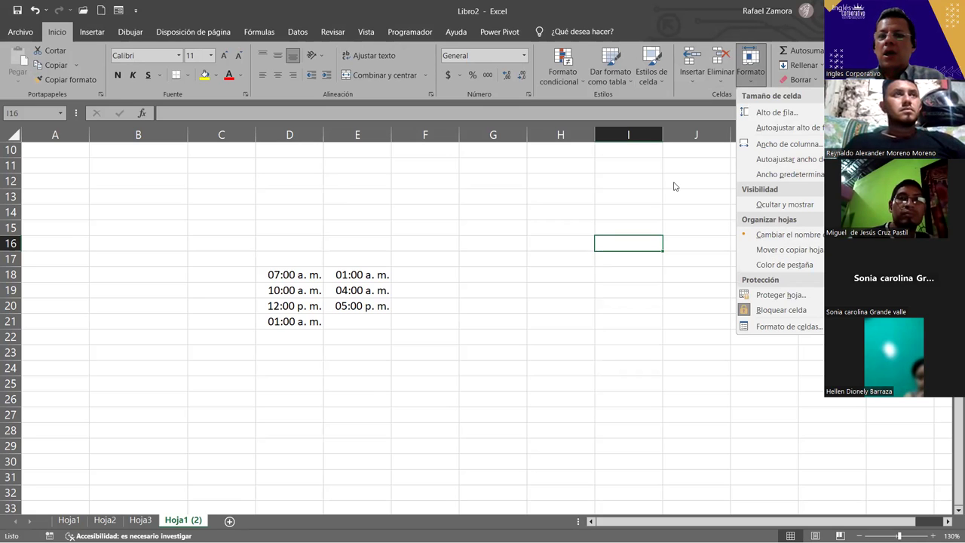
click(754, 67)
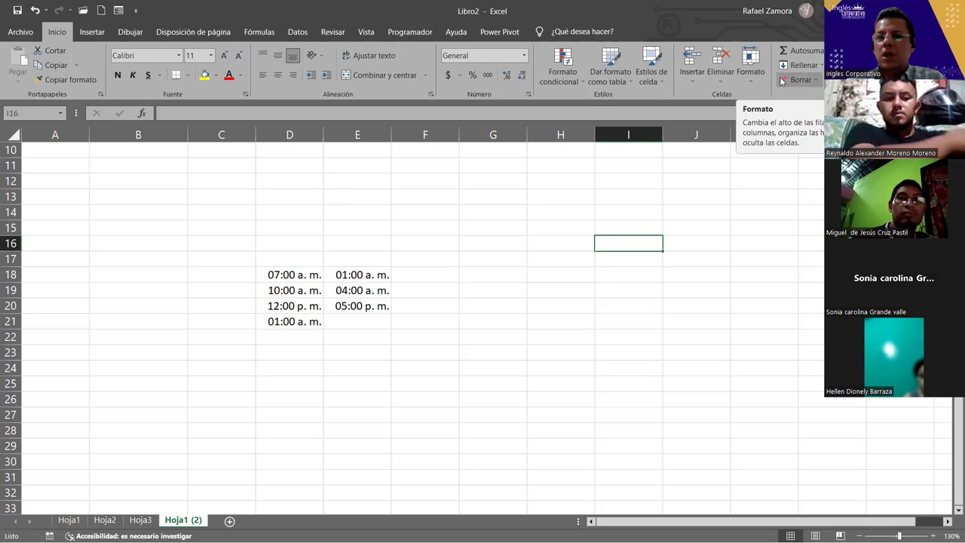
click(603, 60)
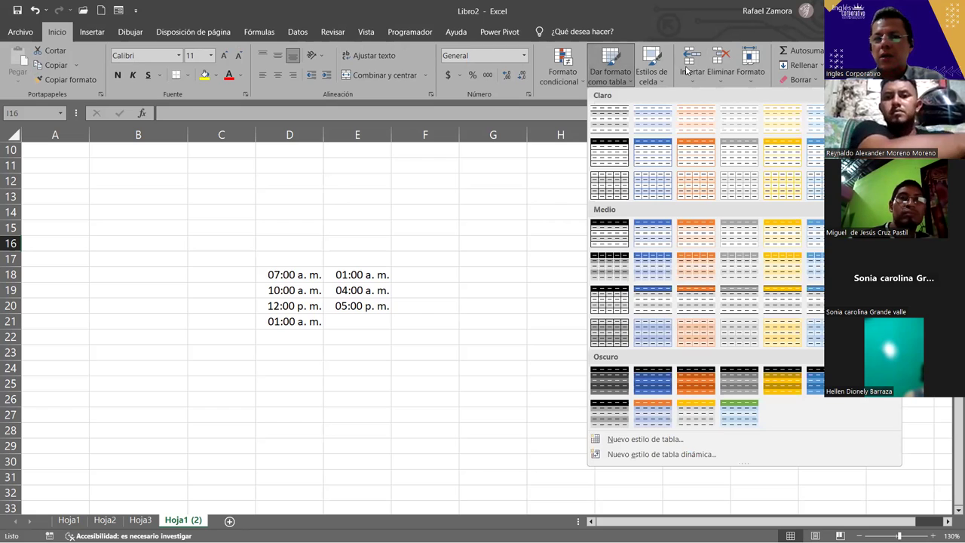
click(563, 72)
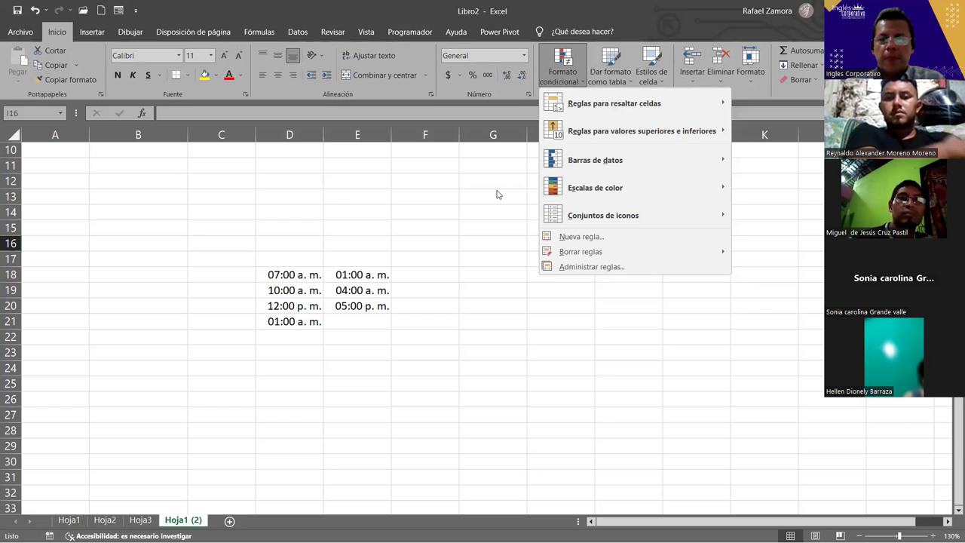
click(497, 192)
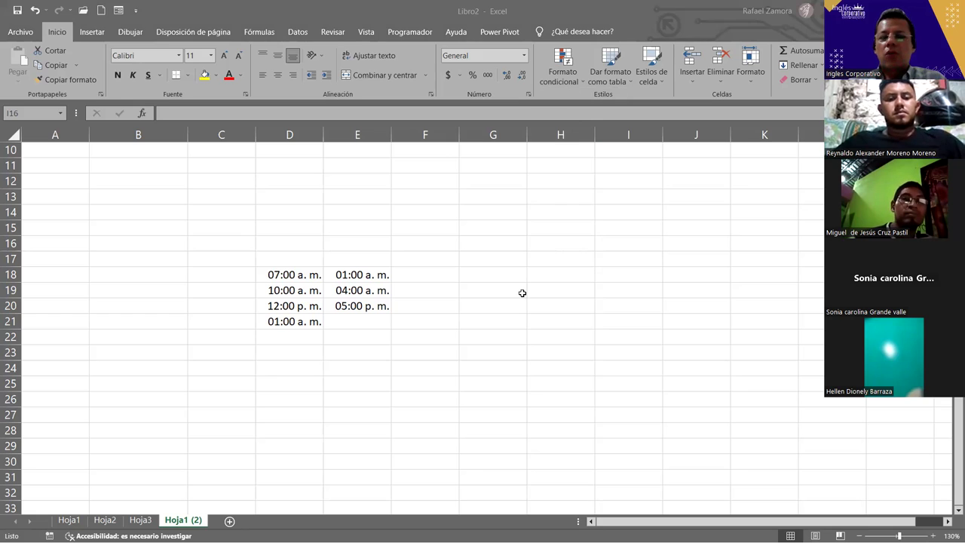
click(449, 272)
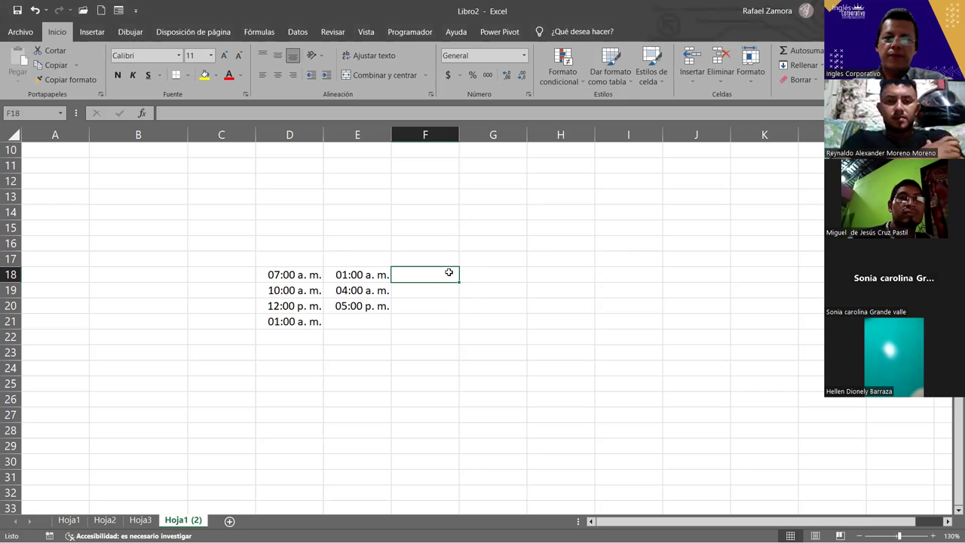
right_click(447, 277)
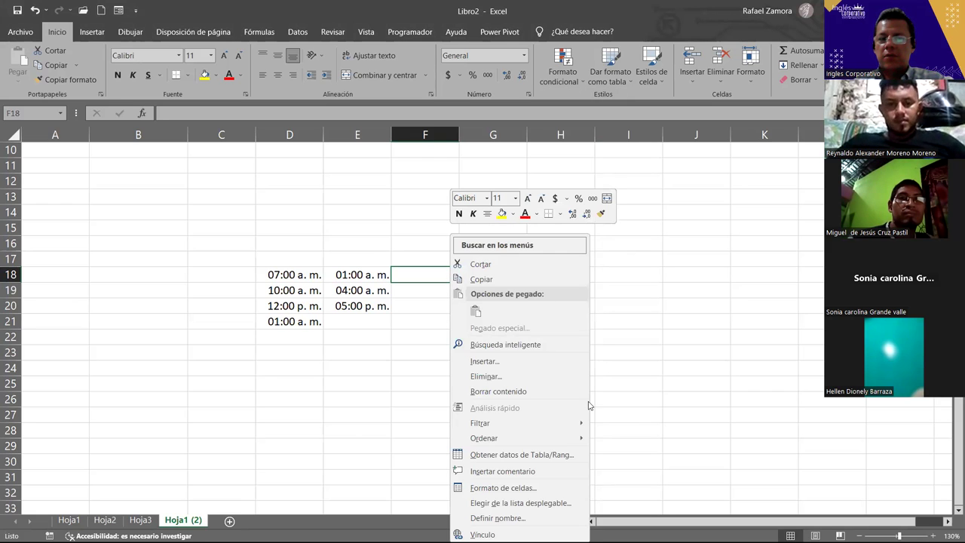
click(520, 489)
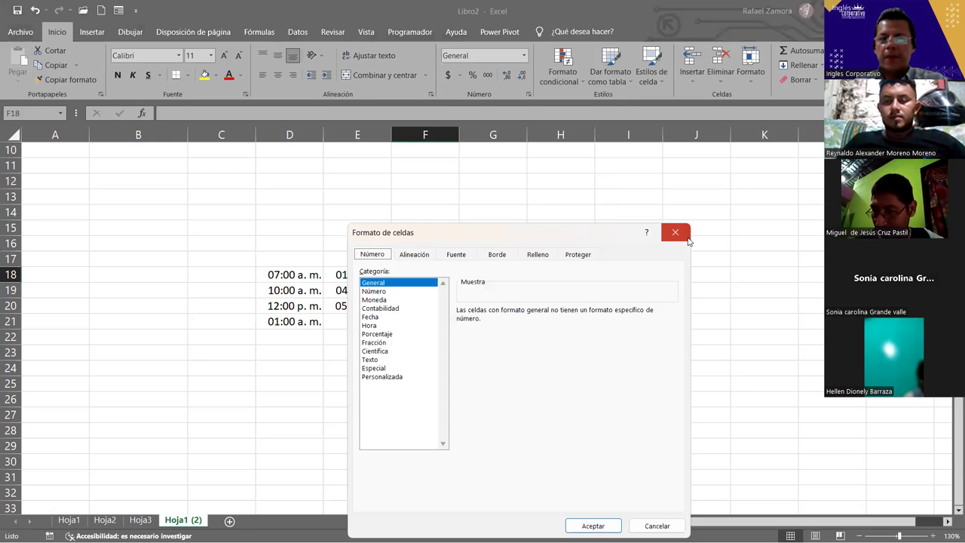
key(Escape)
click(430, 196)
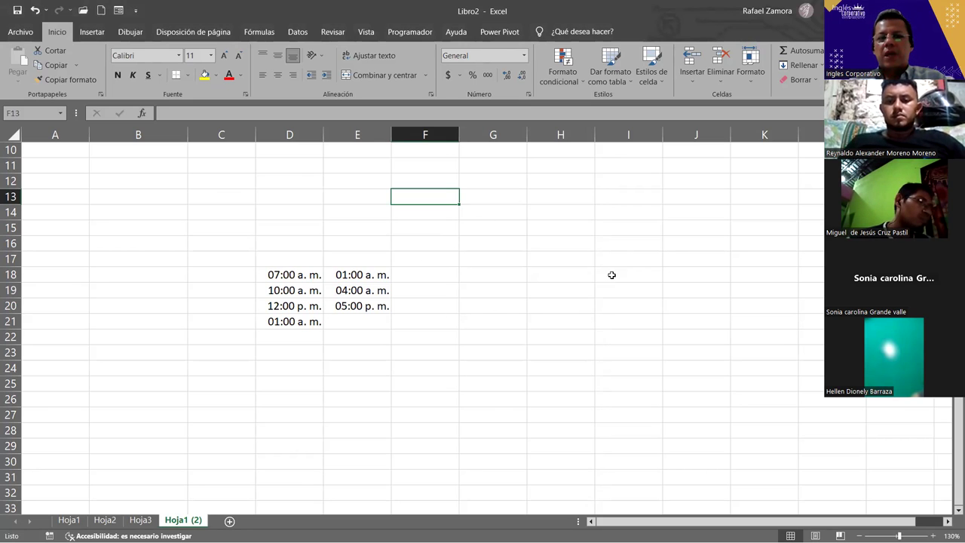
click(525, 55)
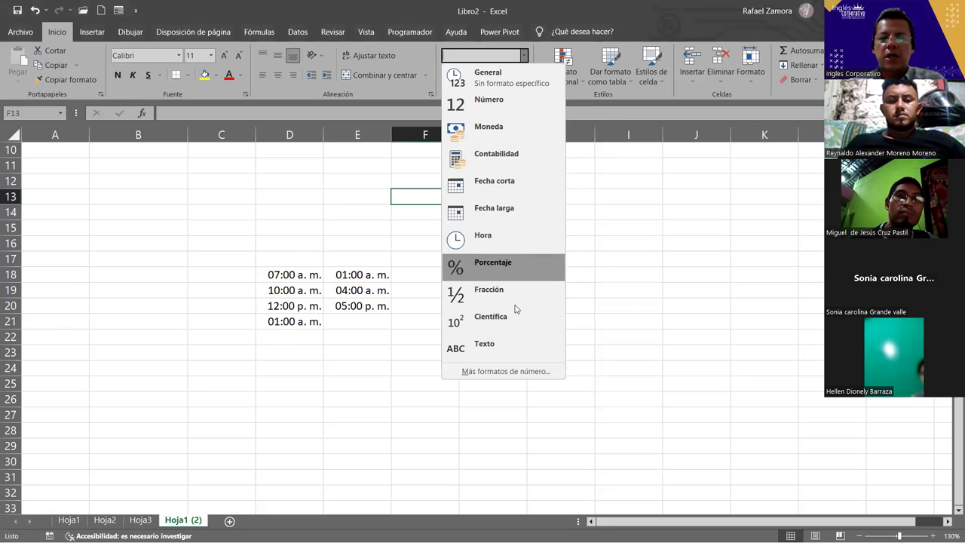
click(511, 373)
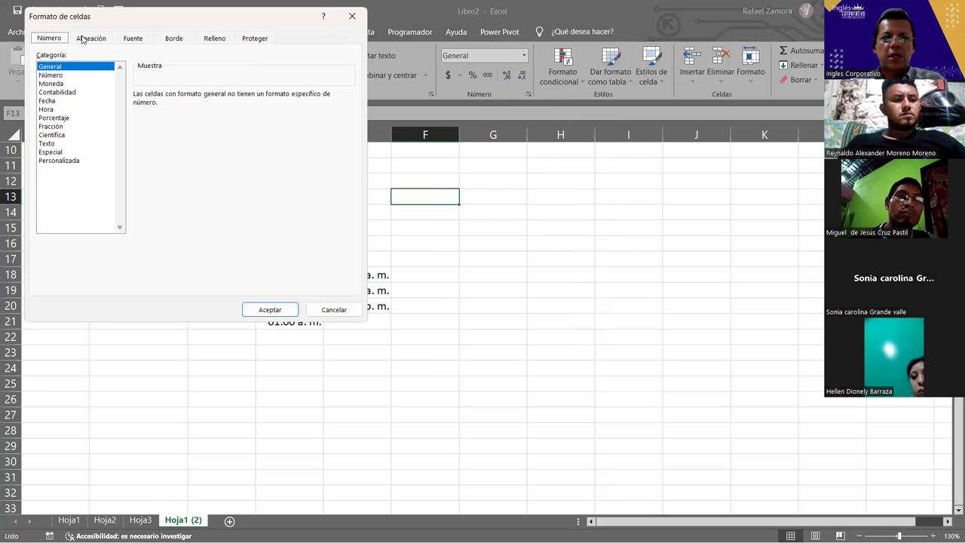
click(352, 15)
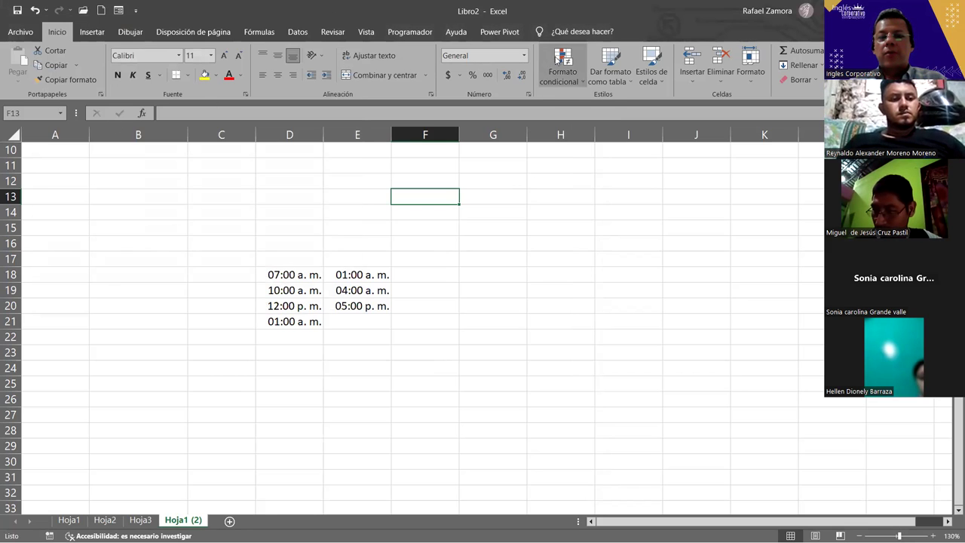
click(528, 94)
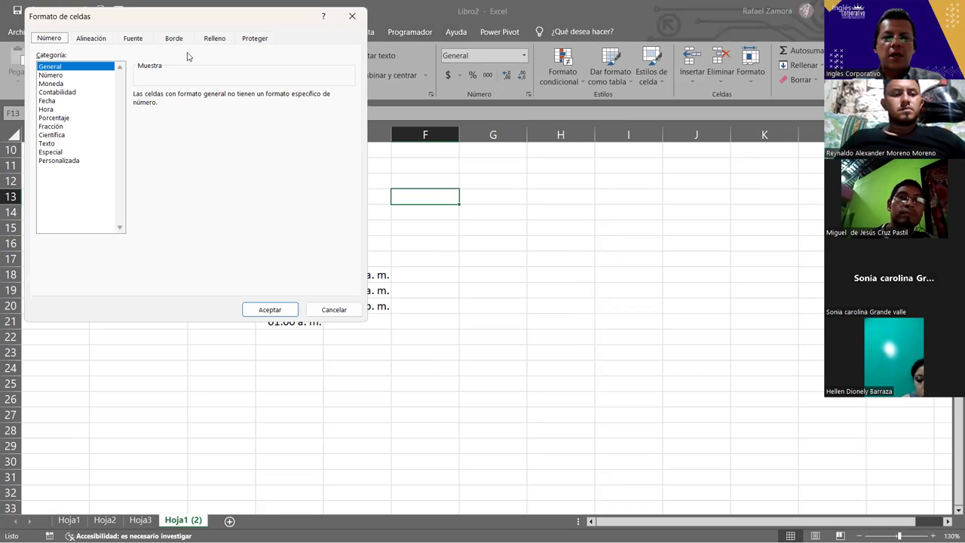
click(351, 17)
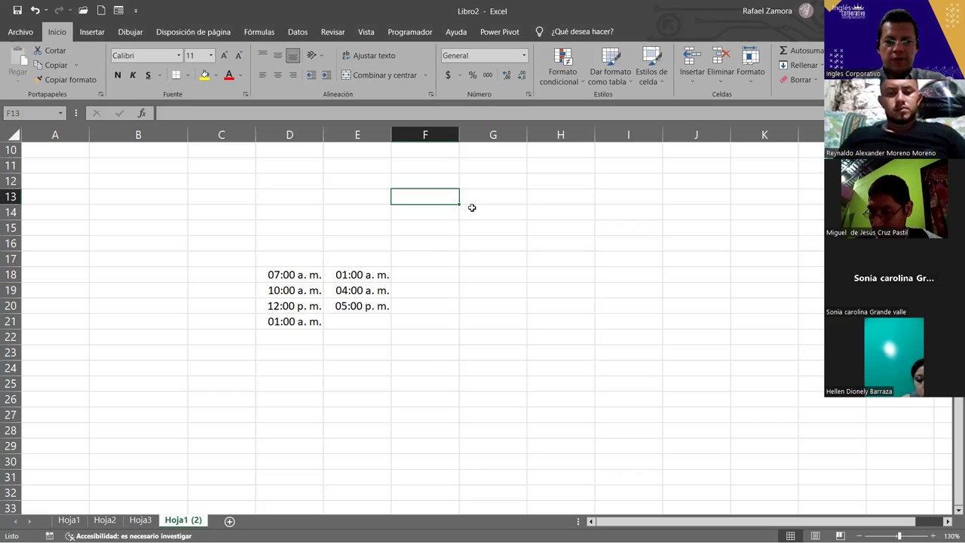
key(shift+F10)
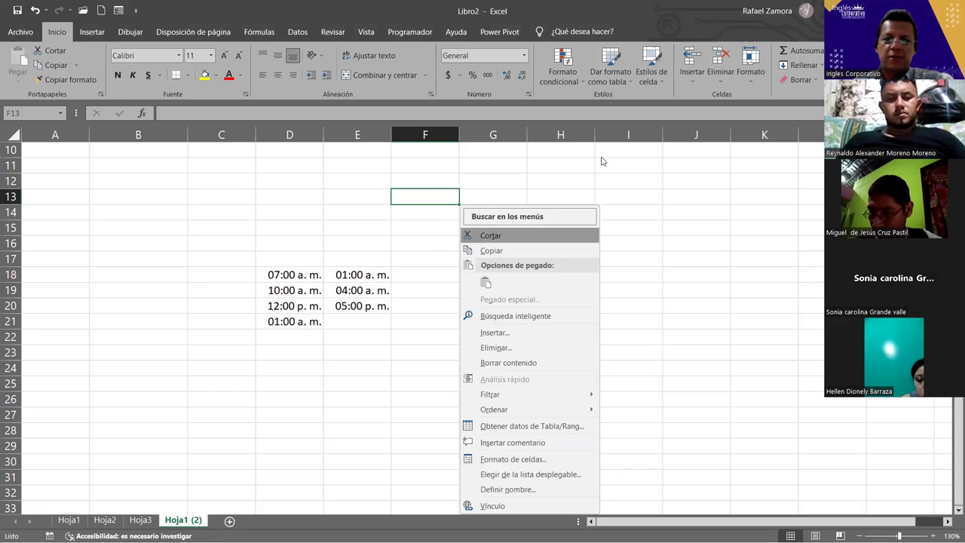
key(Escape)
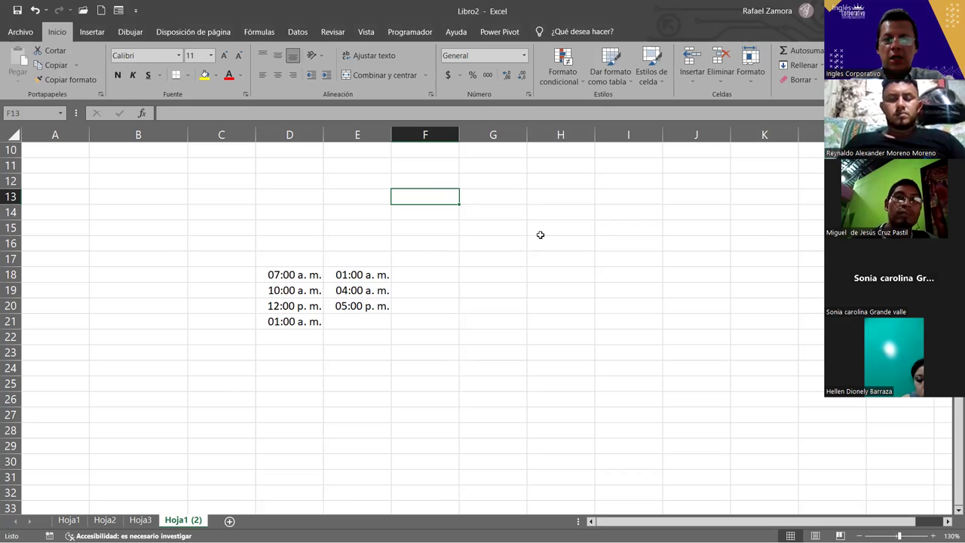
key(shift+F10)
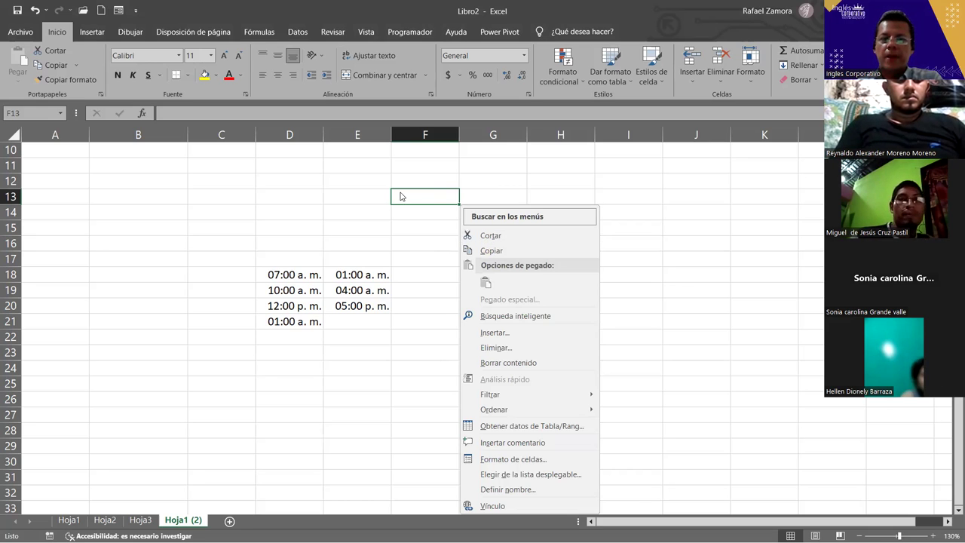
click(424, 196)
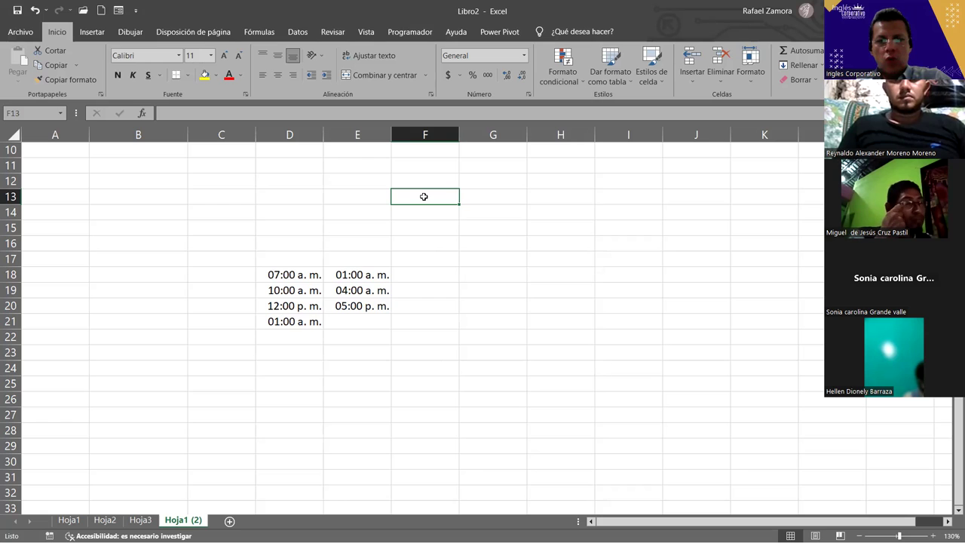
key(ctrl+1)
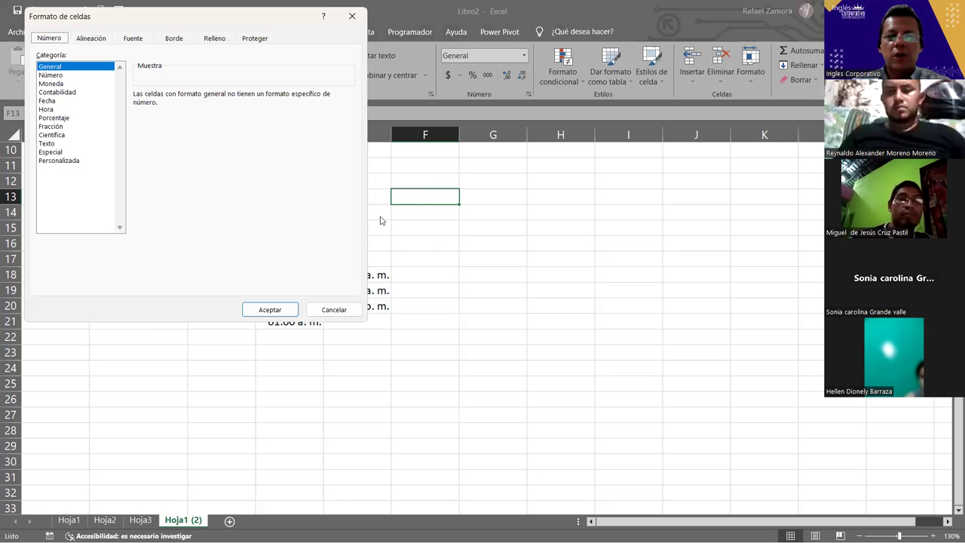
click(354, 308)
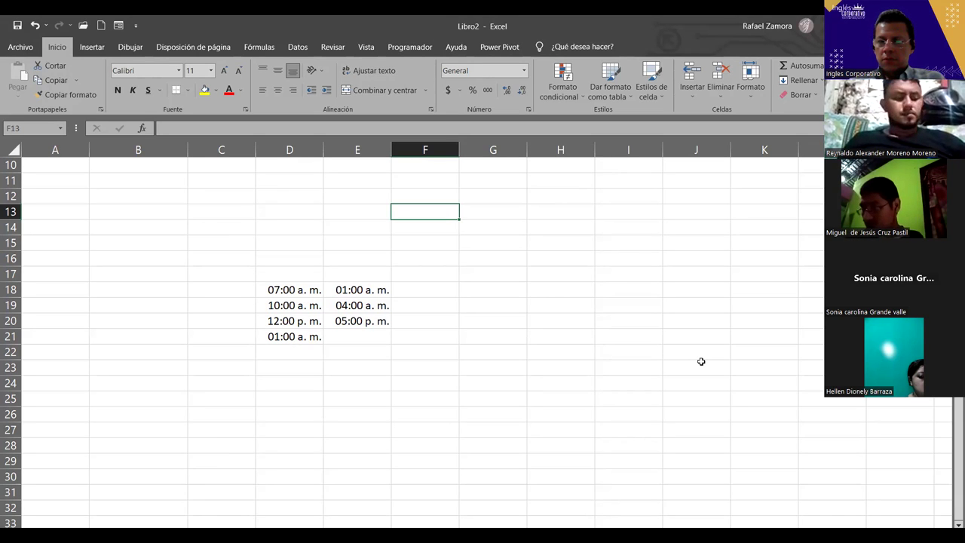
click(462, 372)
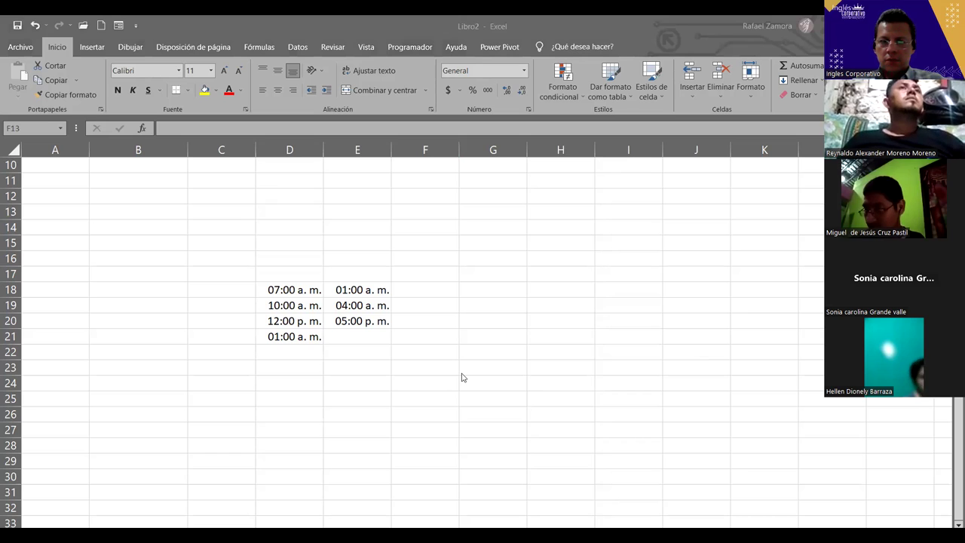
click(464, 330)
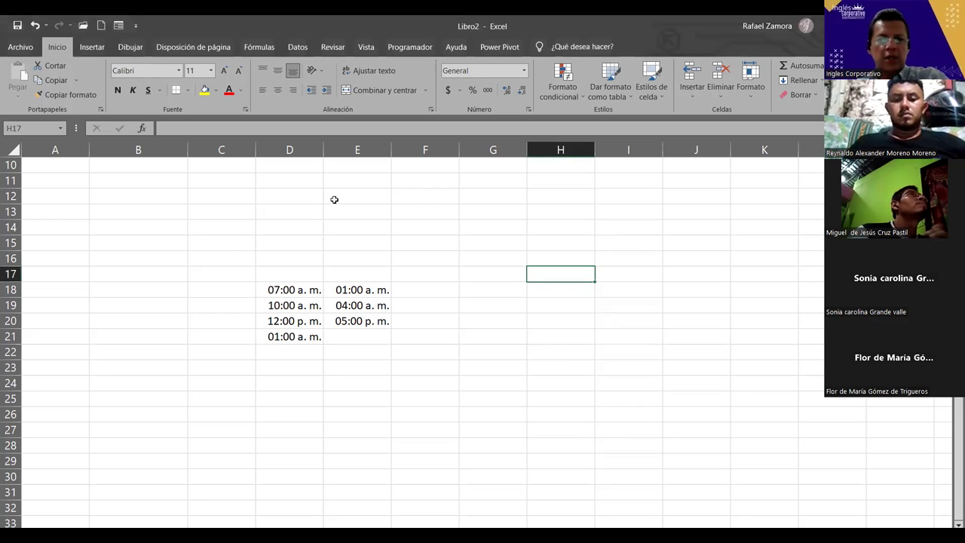
- Collapse the ribbon with Ctrl+F1 and select cells E12 and H17
key(ctrl+F1)
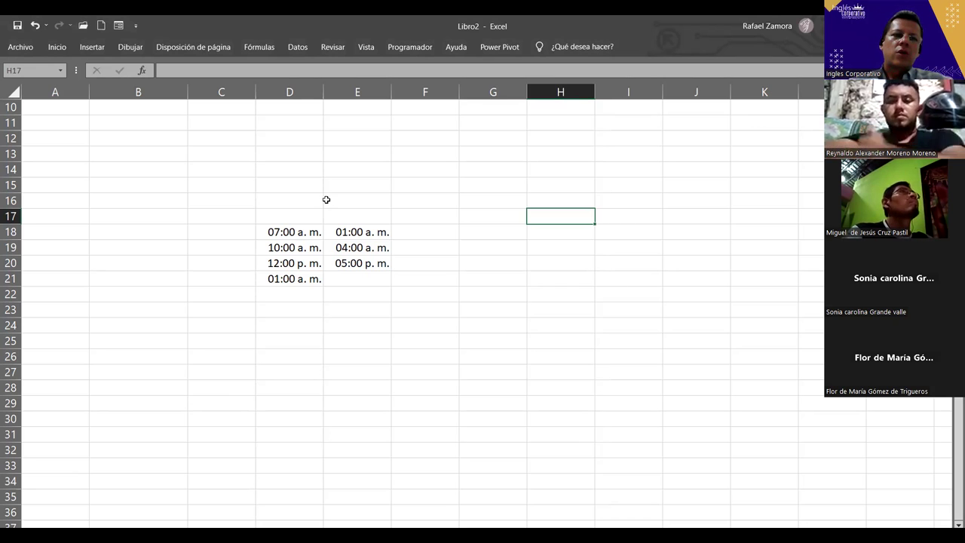
click(359, 141)
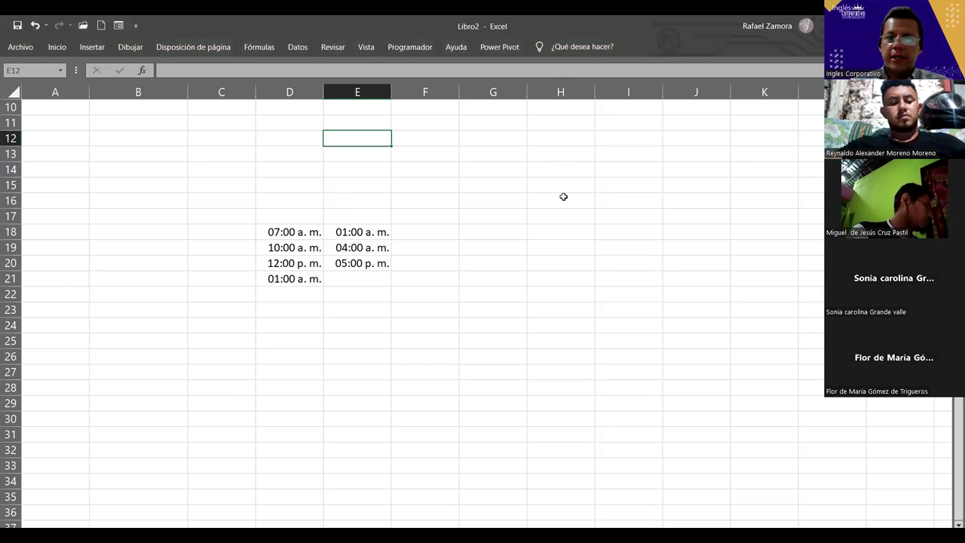
click(528, 211)
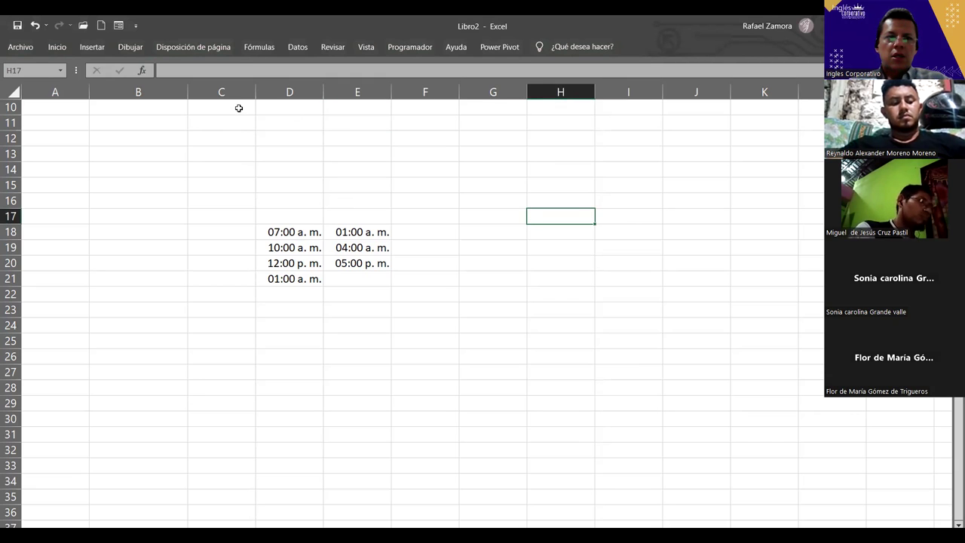
- Browse the Inicio, Insertar, Dibujar, Fórmulas and Datos tabs, then pin the ribbon with Mostrar pestañas y comandos
click(58, 48)
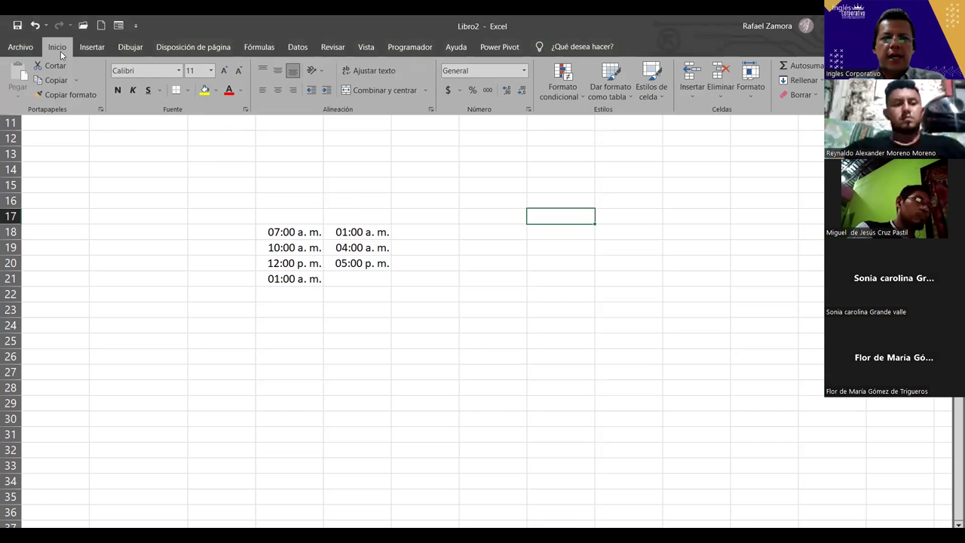
click(92, 50)
click(134, 51)
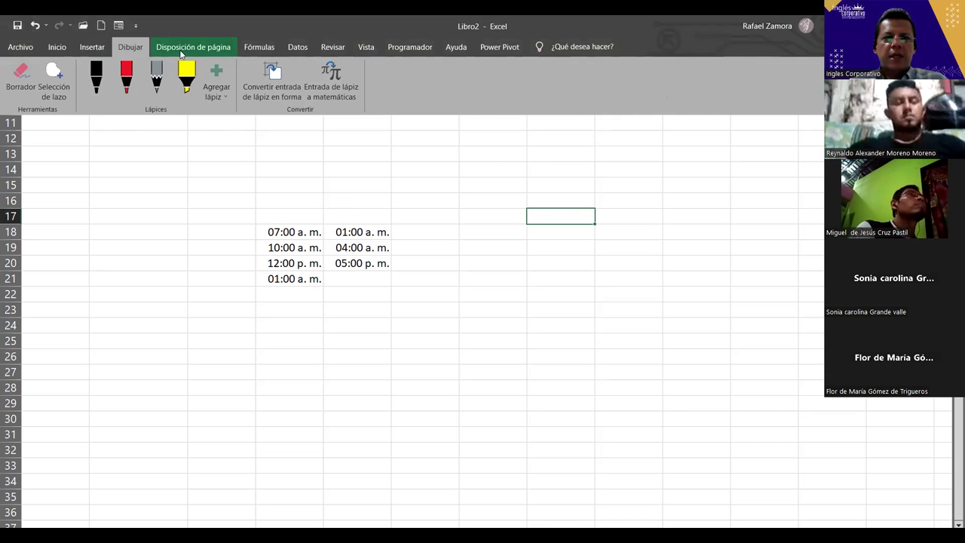
click(259, 48)
click(298, 48)
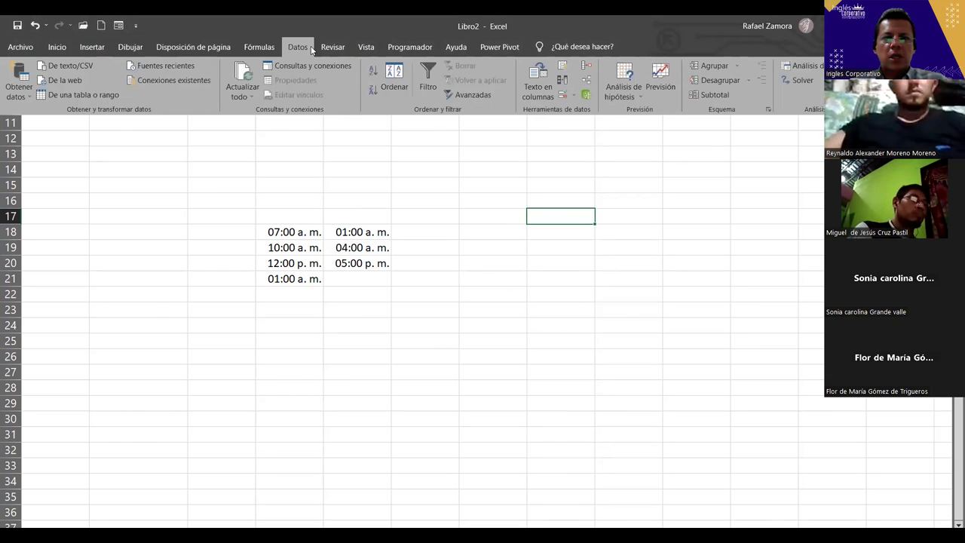
click(484, 288)
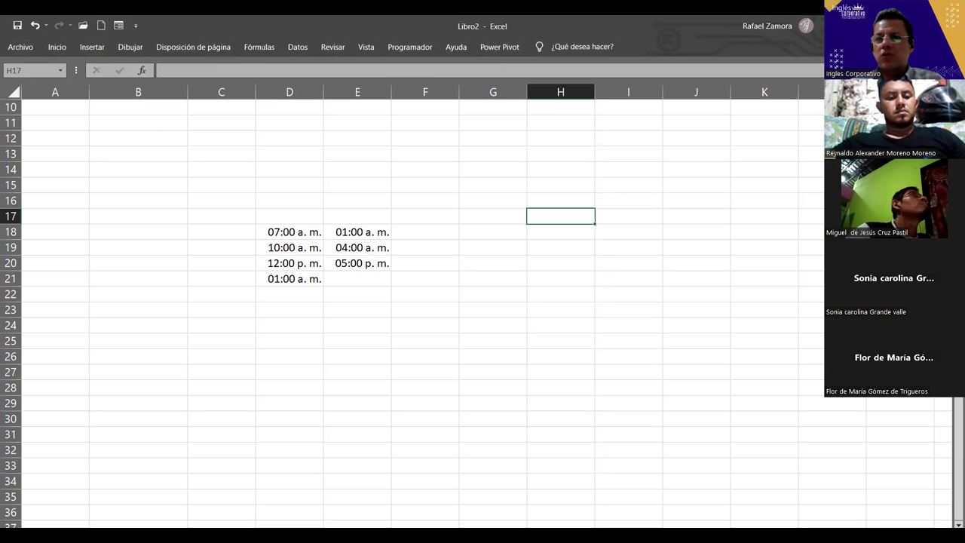
click(837, 26)
click(792, 128)
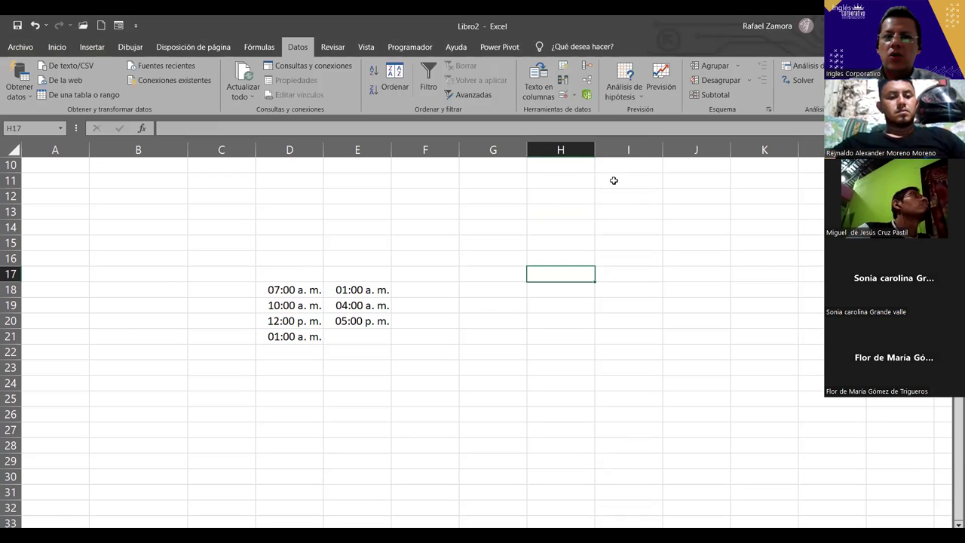
- Set the ribbon to auto-hide, then select cells G14, G27, I25, I22 and E27
click(837, 25)
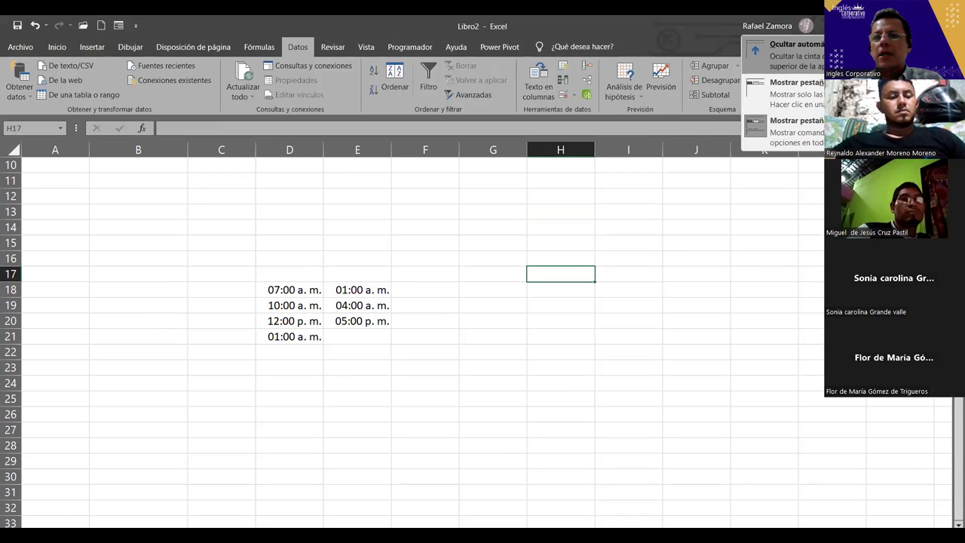
click(783, 54)
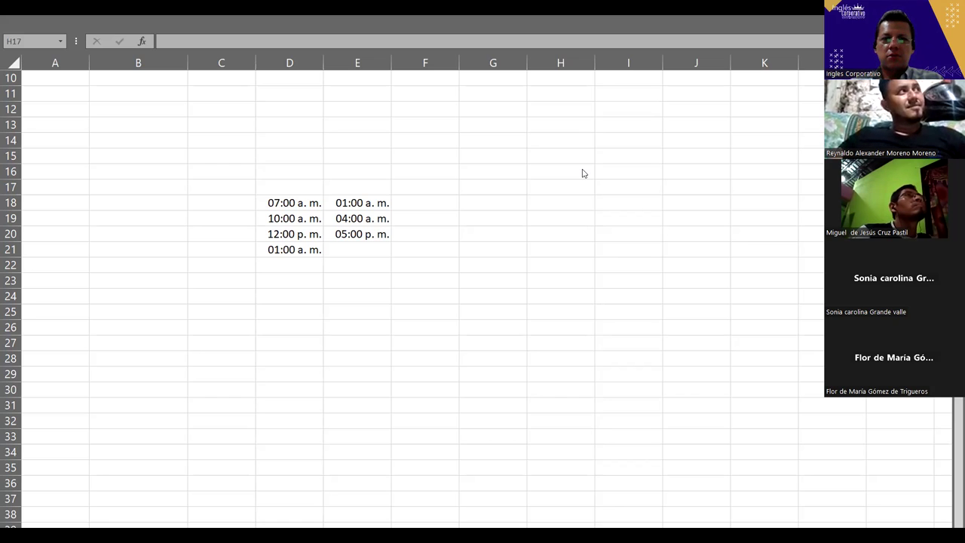
click(474, 136)
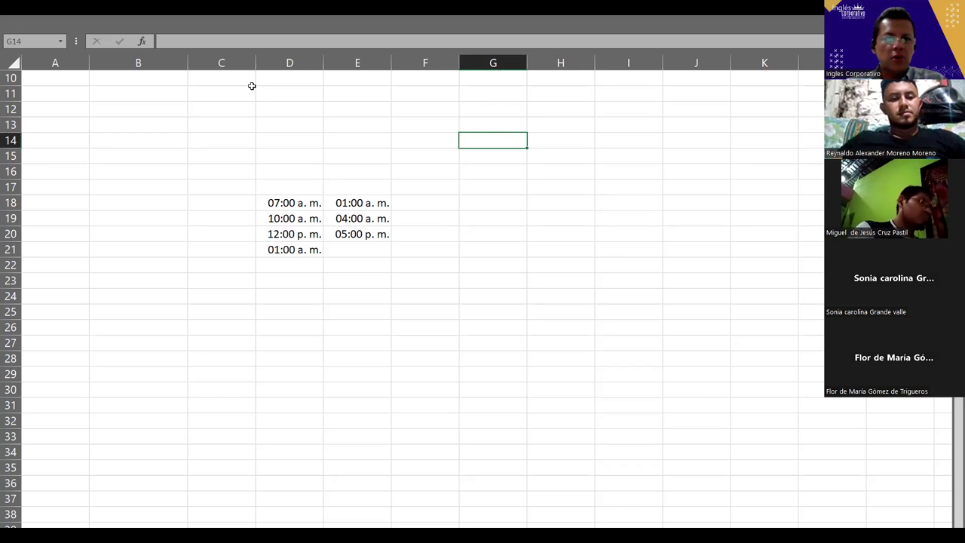
click(510, 337)
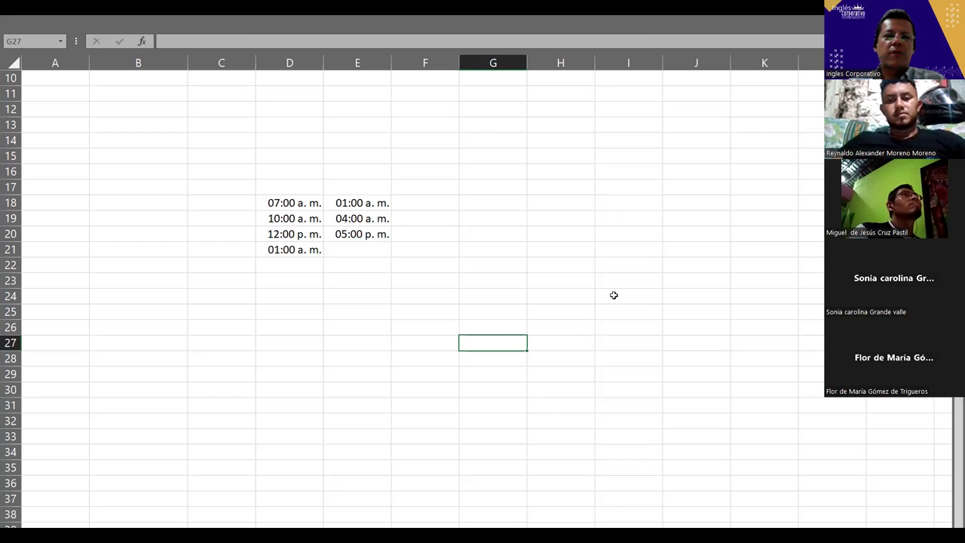
click(615, 306)
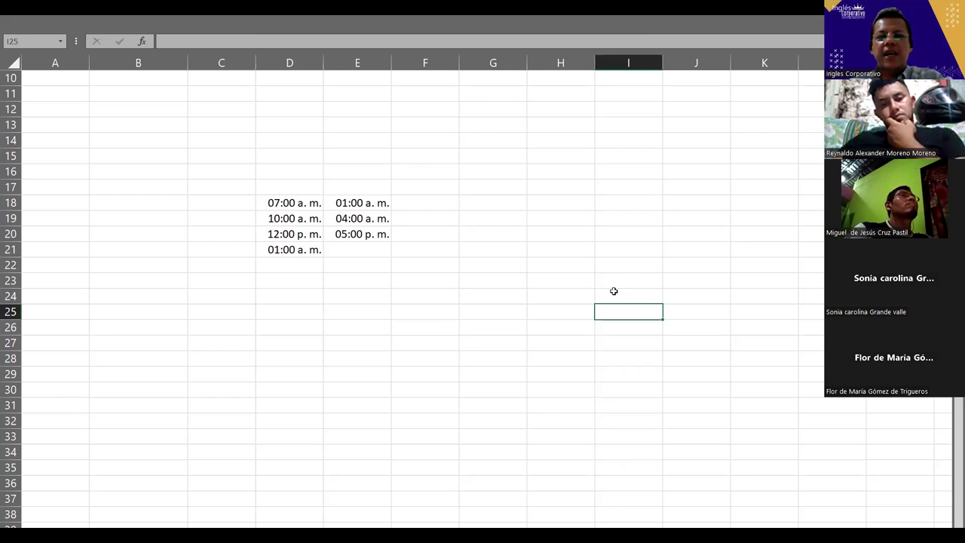
click(625, 265)
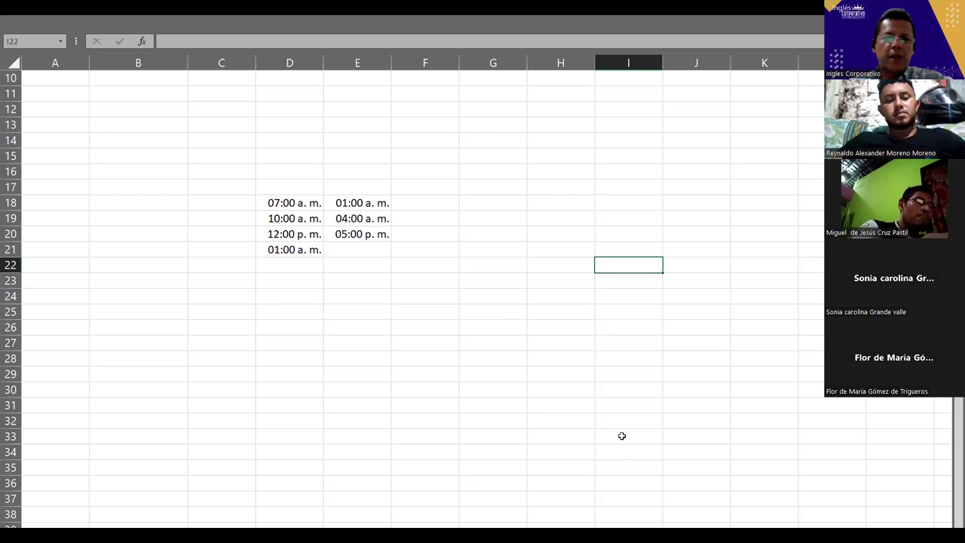
click(332, 341)
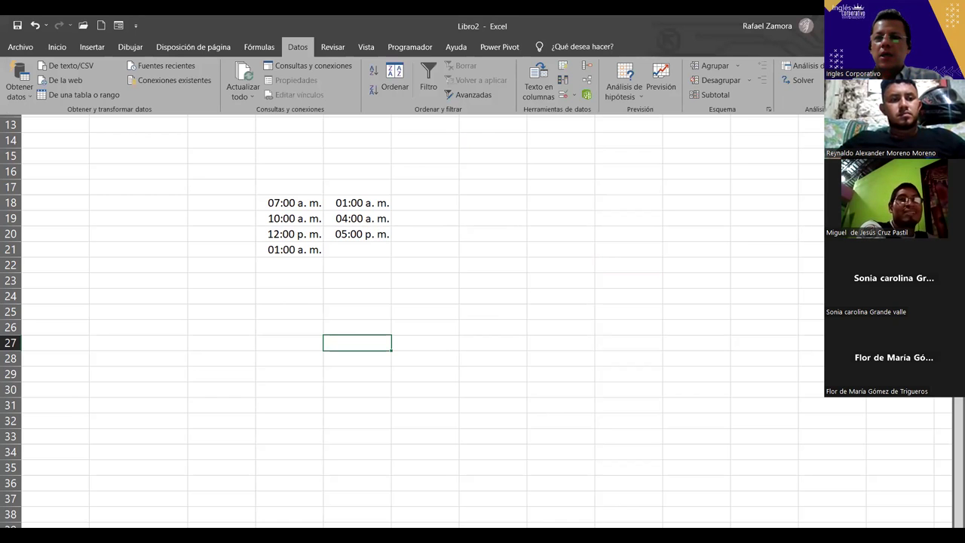
- Restore the full ribbon, then collapse it to tab headings with Ctrl+F1, briefly opening Help
click(836, 25)
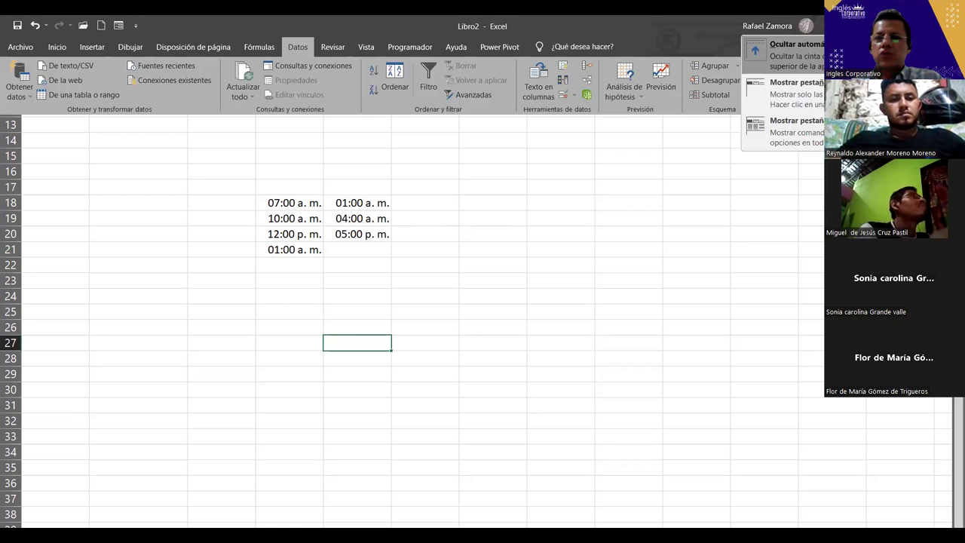
click(812, 136)
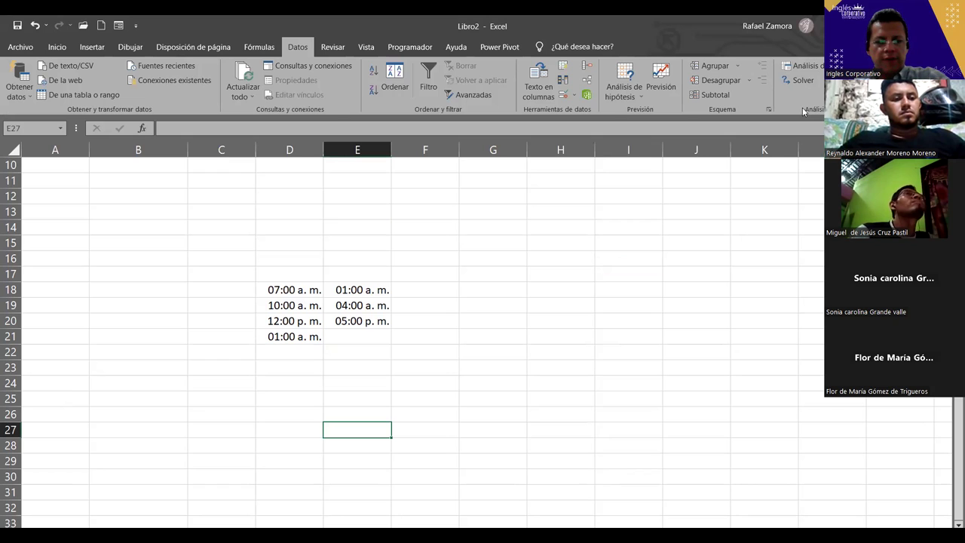
key(ctrl+F1)
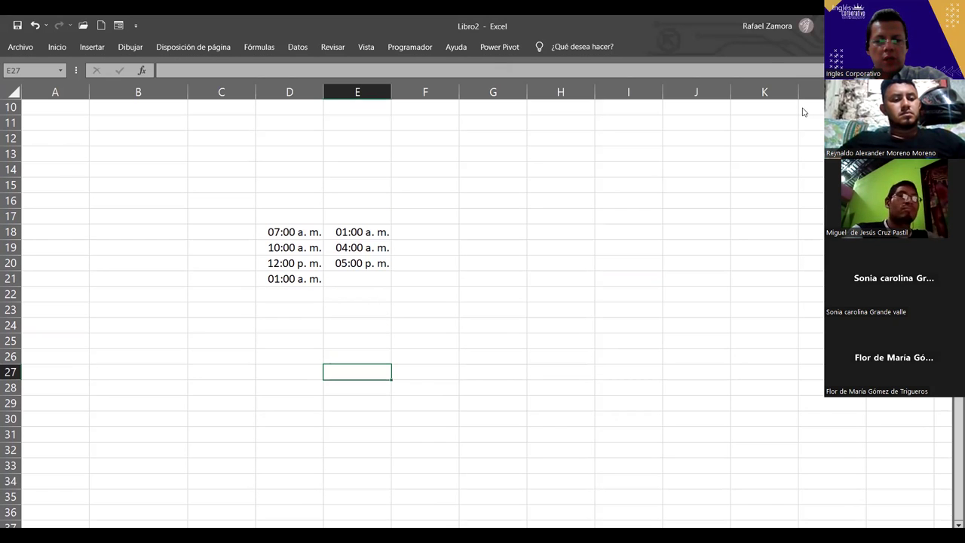
key(F1)
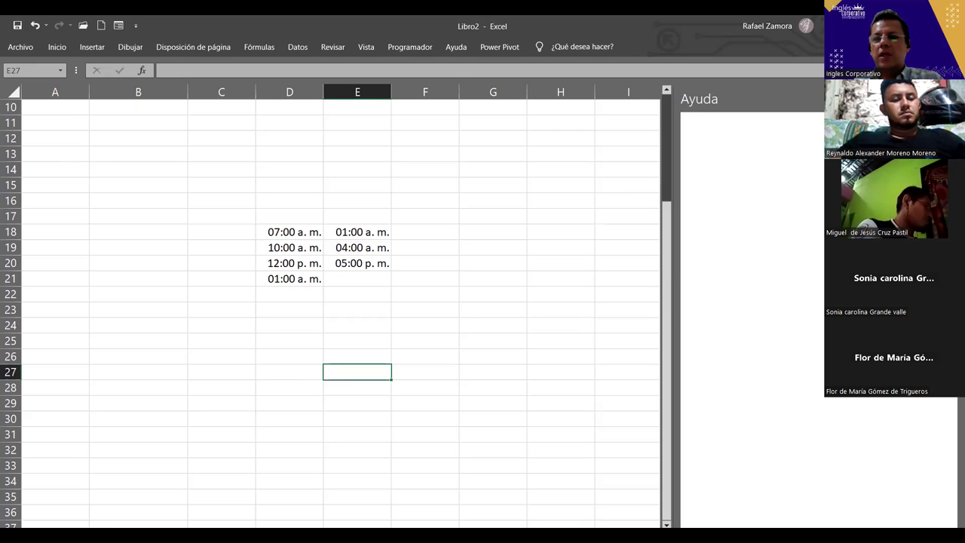
key(F1)
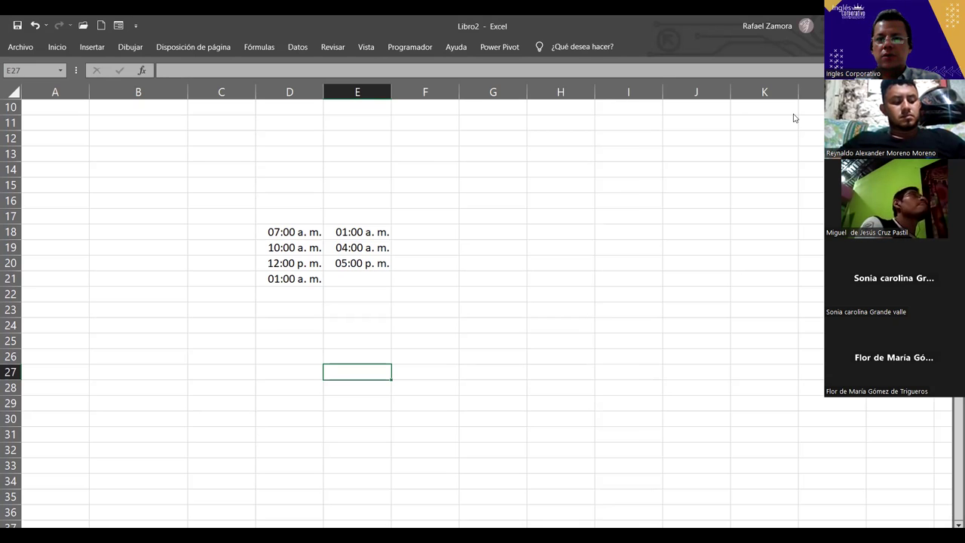
click(572, 230)
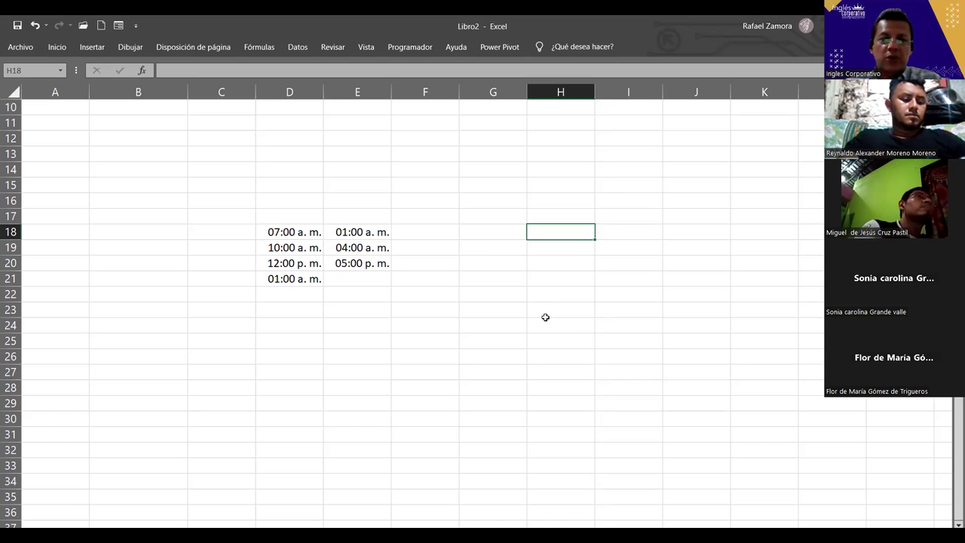
- Delete the scratch time values in C16:H24 below the validation table
scroll(415, 356, up, 1)
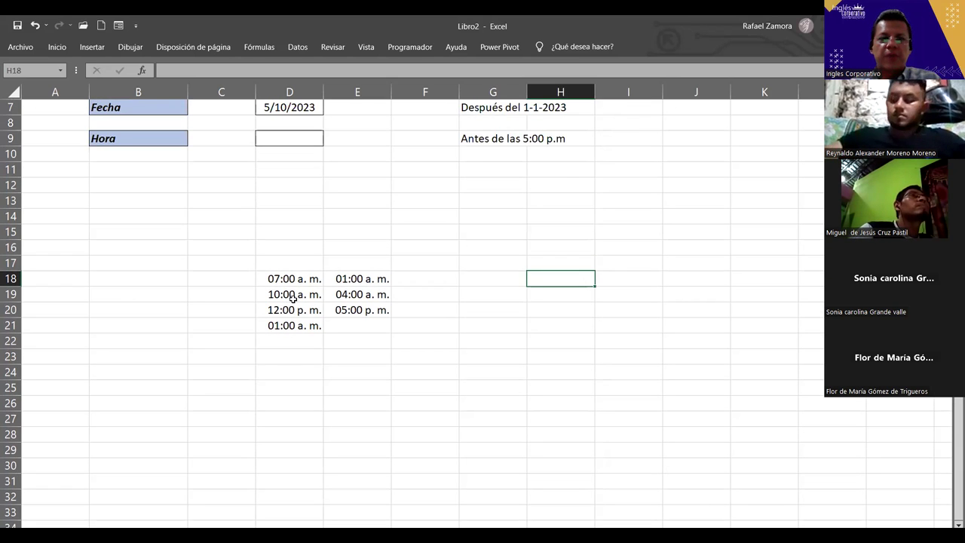
scroll(293, 297, up, 2)
drag(227, 340, 542, 445)
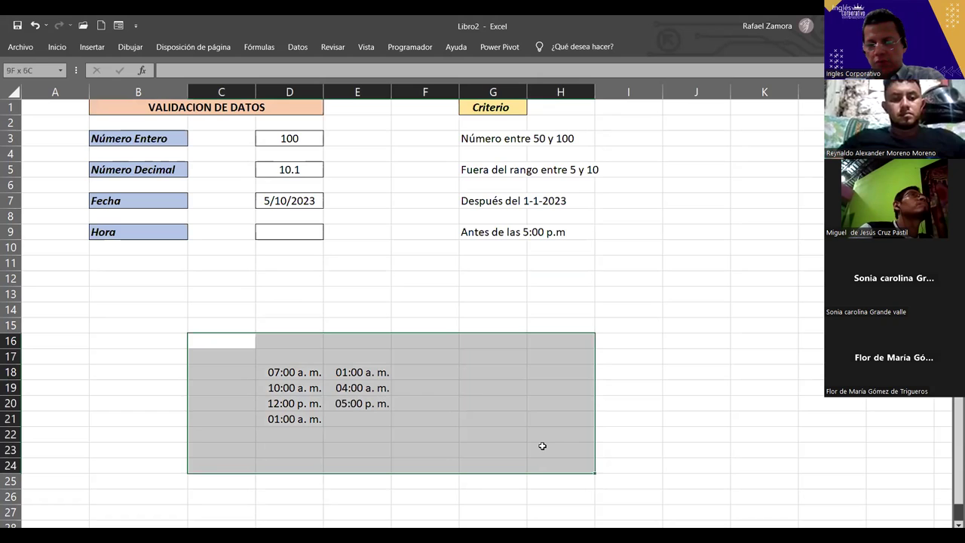
key(Delete)
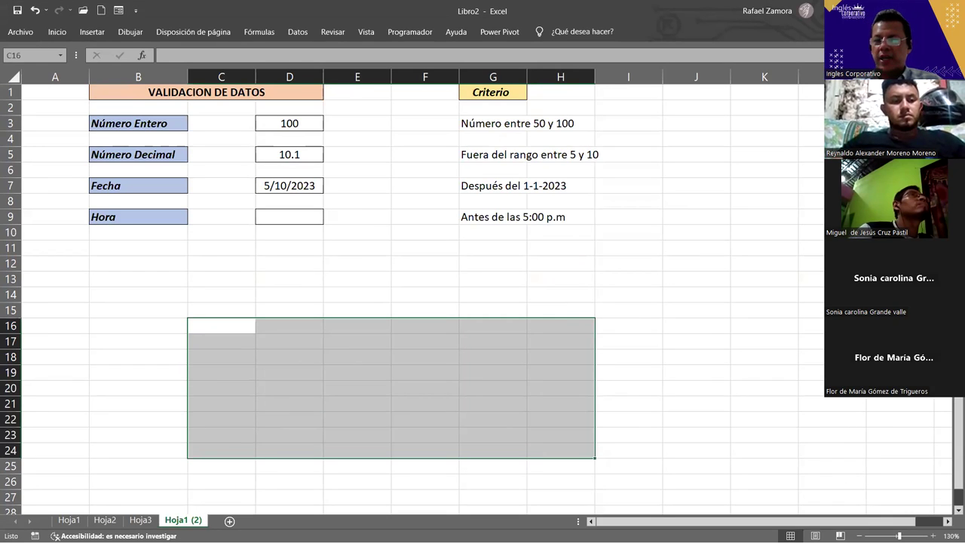
click(661, 374)
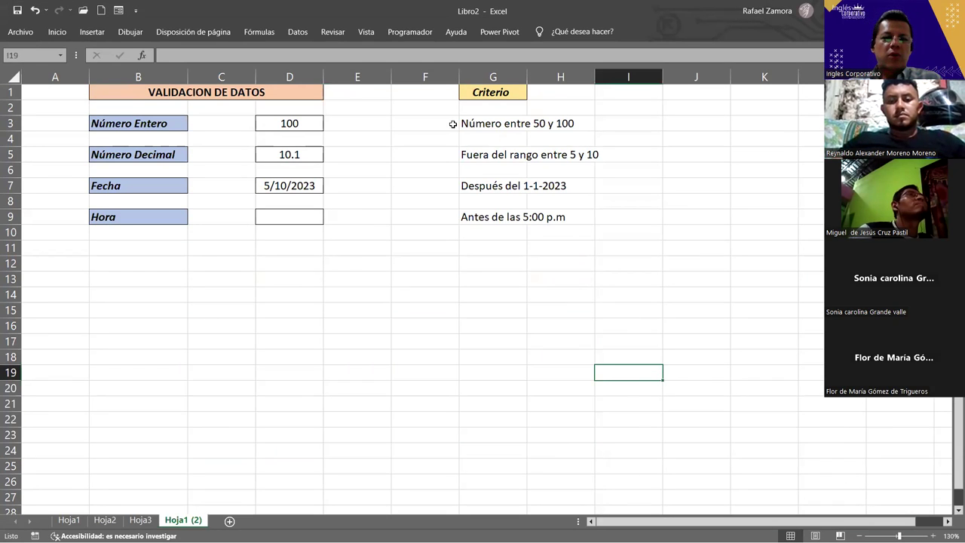
- Select the Hora cell D9 and nearby cells D12 and I20 to review the cleared sheet
click(304, 217)
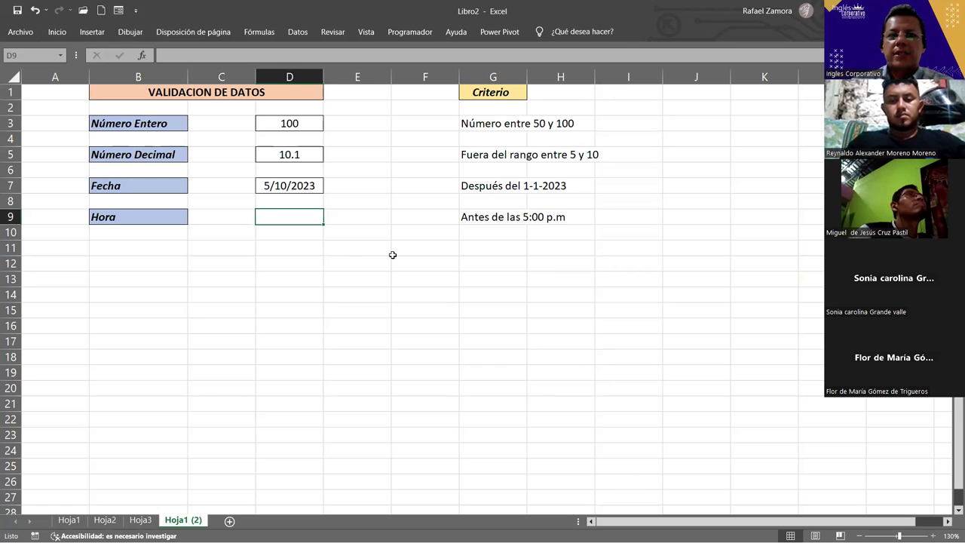
click(269, 265)
click(292, 214)
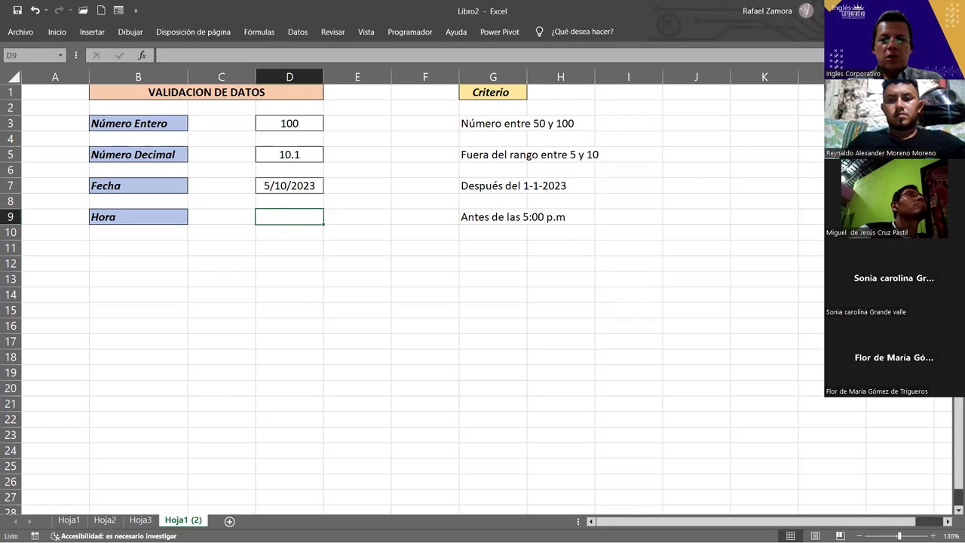
click(605, 384)
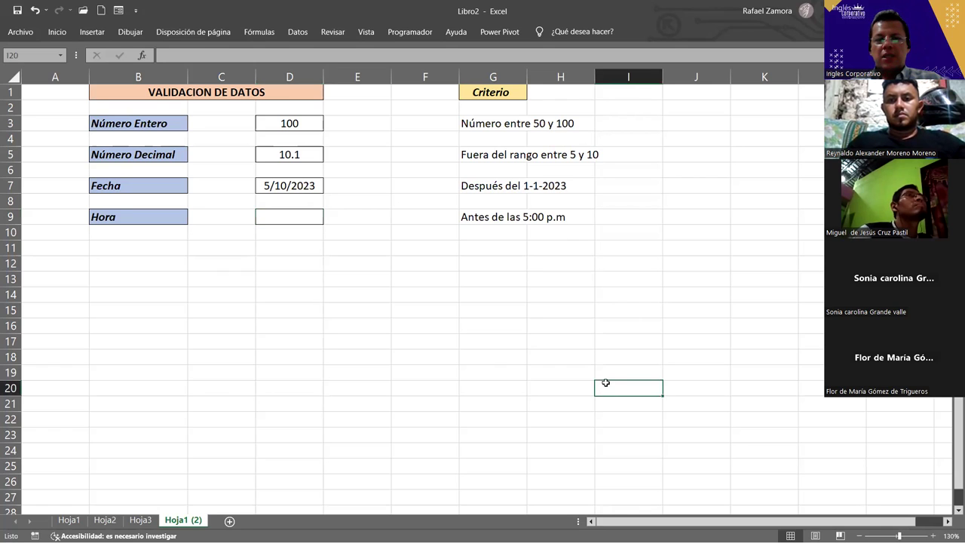
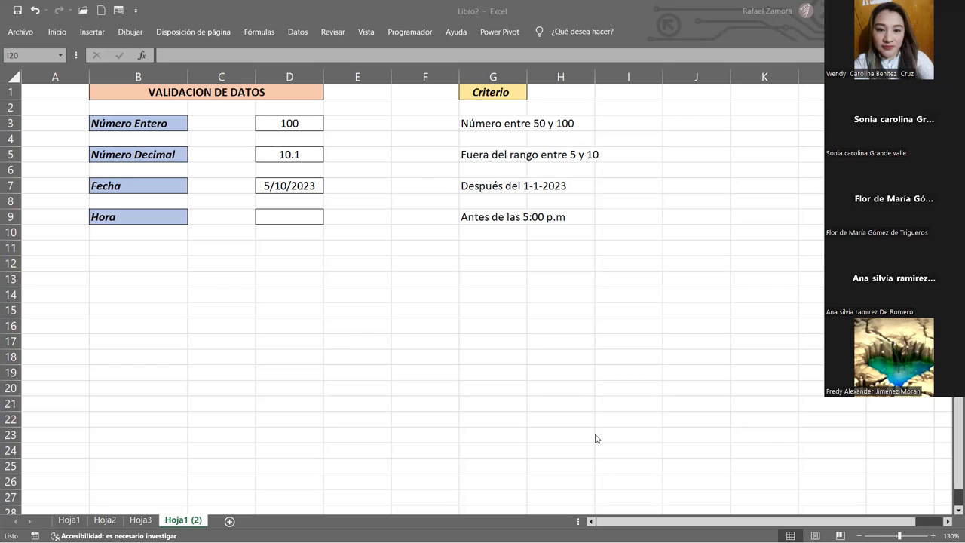
- Select the empty Hora cell D9 on the validation sheet
click(290, 217)
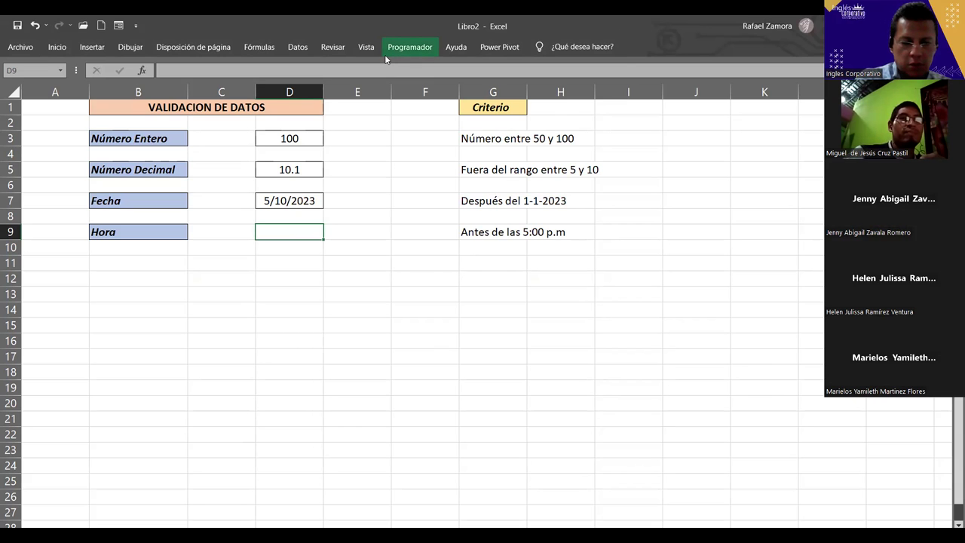
- Create a validation rule for D9 with Permitir set to Hora and Datos 'menor o igual que'
key(ctrl+F1)
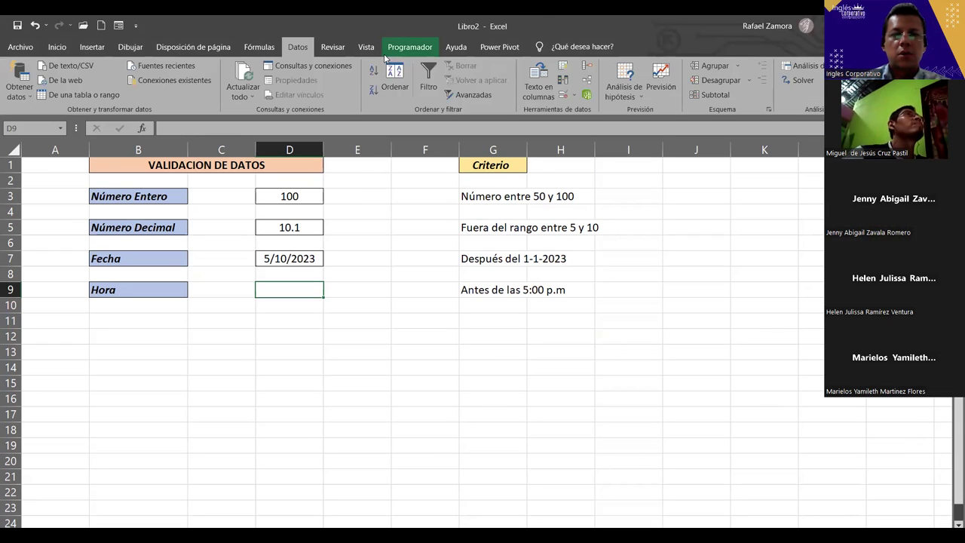
click(563, 96)
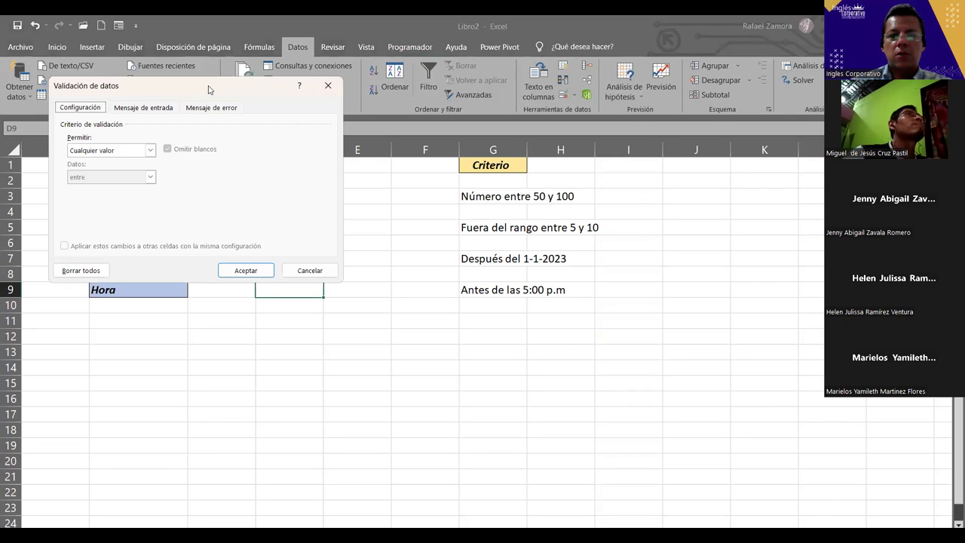
drag(209, 90, 608, 323)
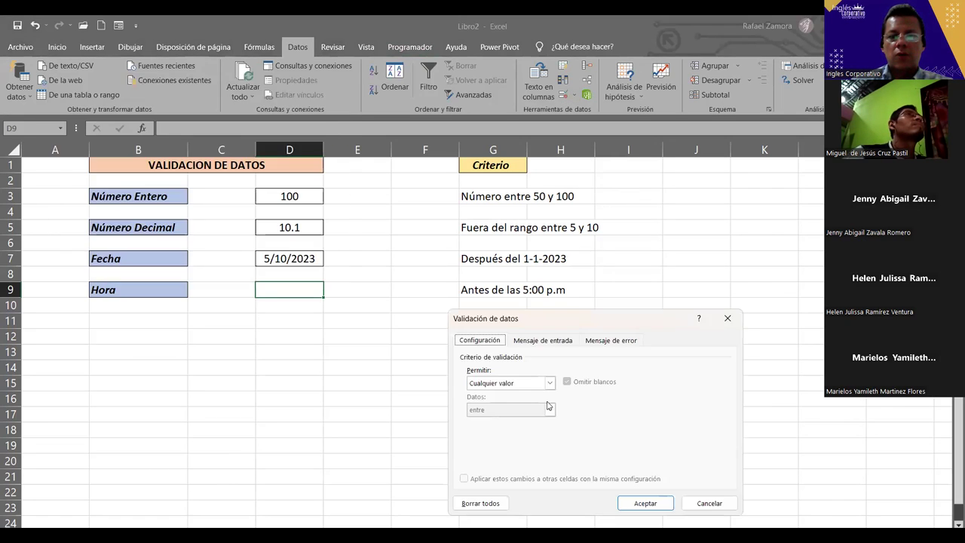
click(549, 384)
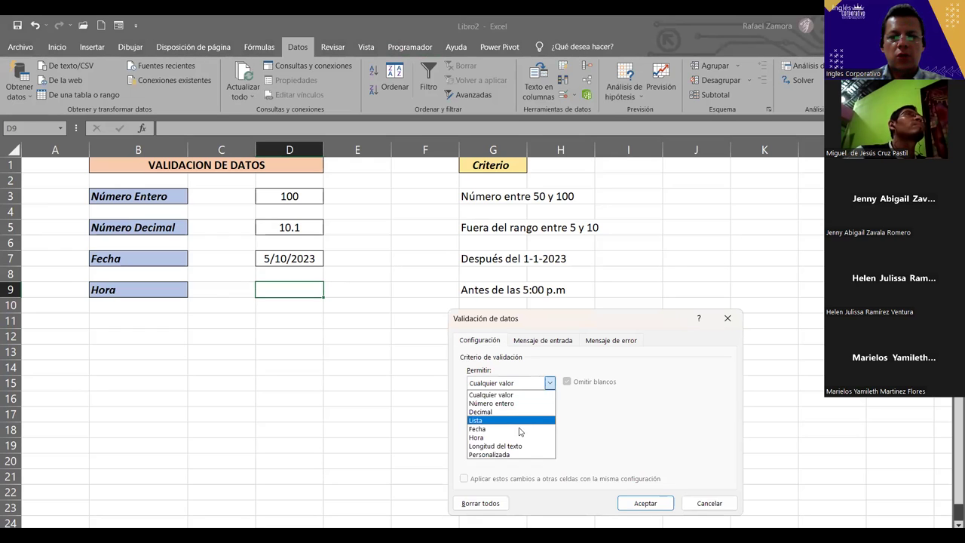
click(498, 438)
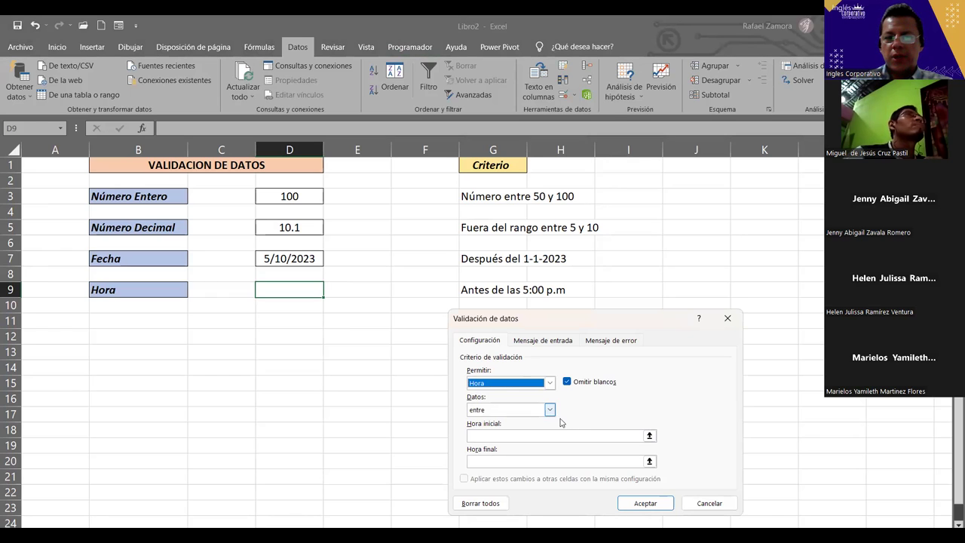
click(551, 411)
click(550, 410)
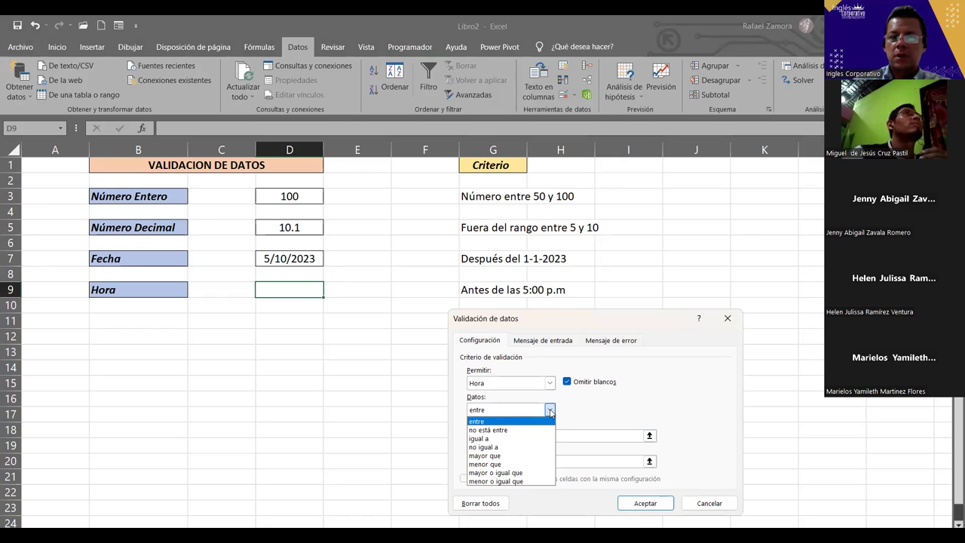
click(570, 405)
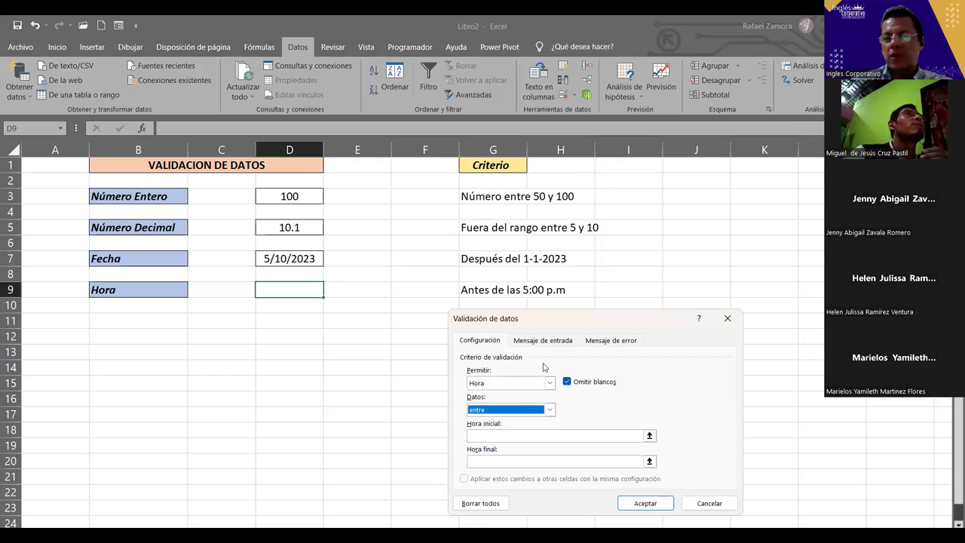
click(549, 409)
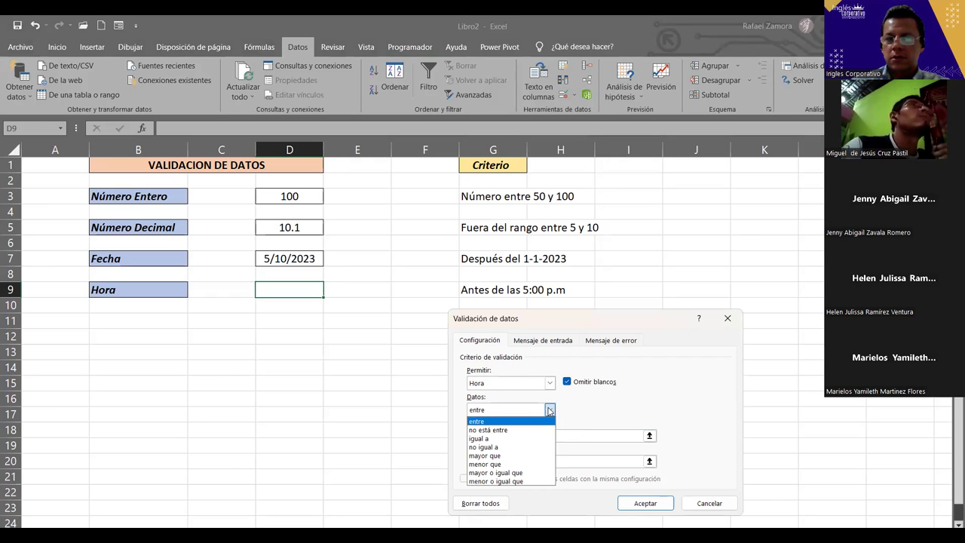
click(523, 481)
- Confirm the 'menor o igual que' condition and set the Hora final limit to 16:59
click(484, 436)
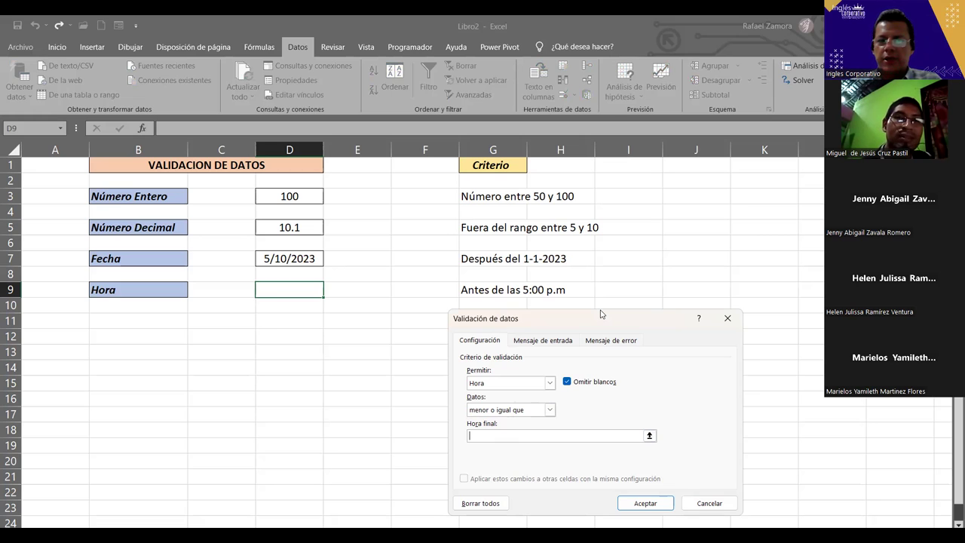
drag(602, 314, 615, 303)
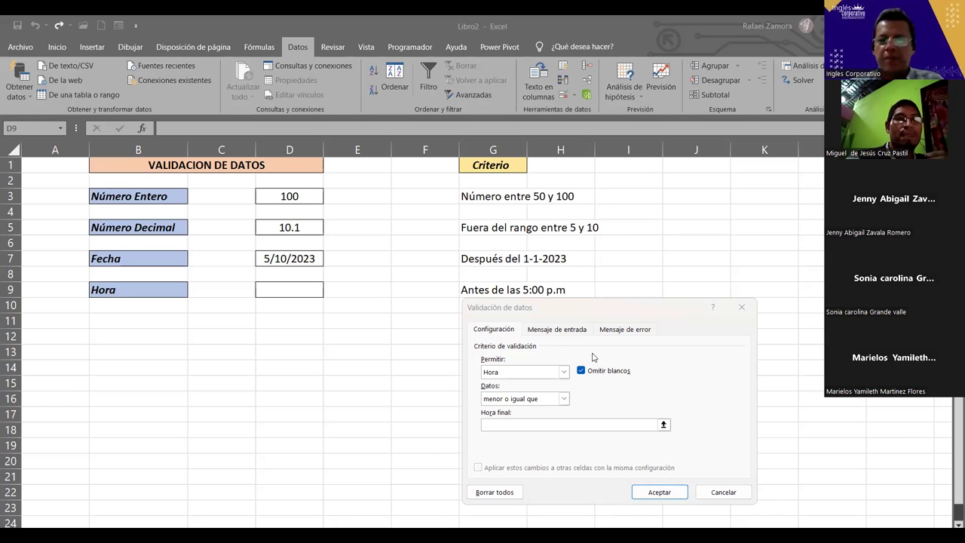
click(449, 375)
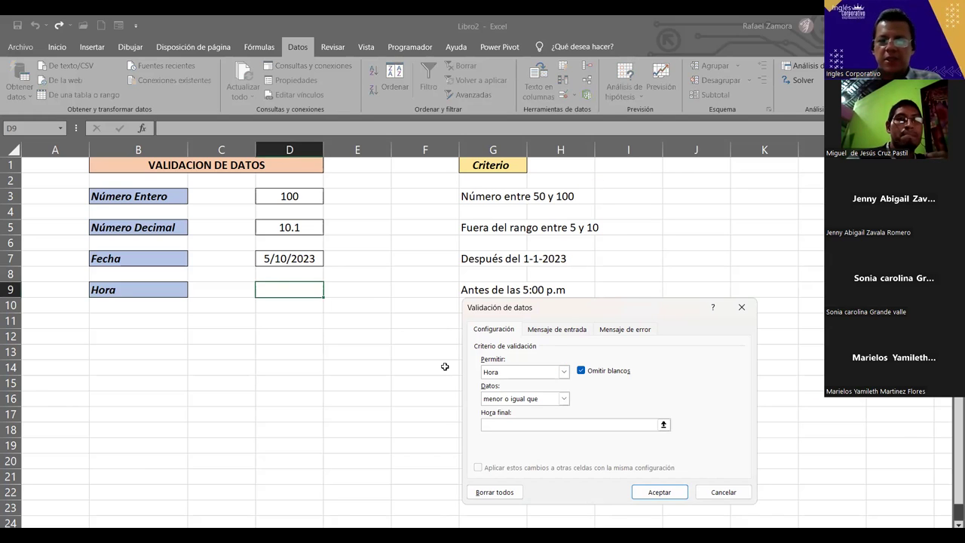
text(1)
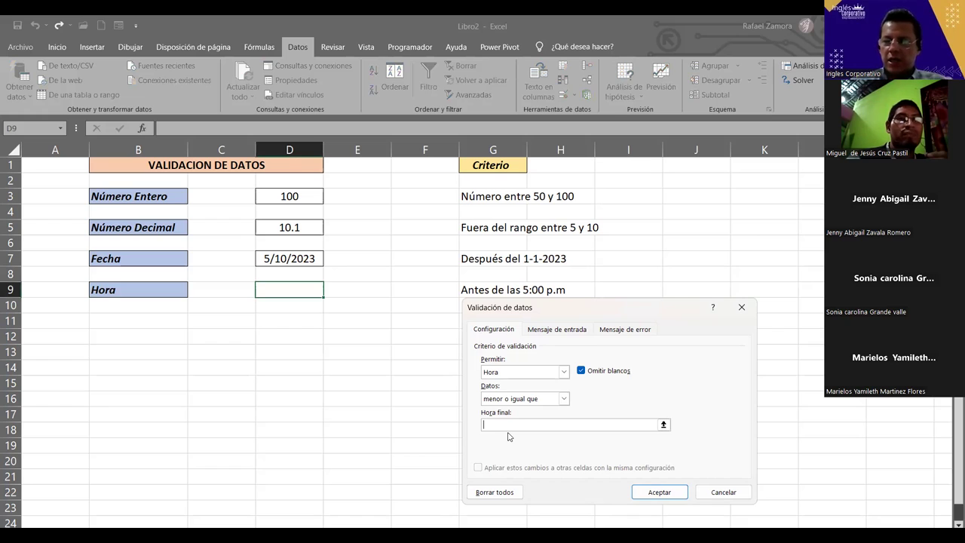
text(6Ñ)
key(BackSpace)
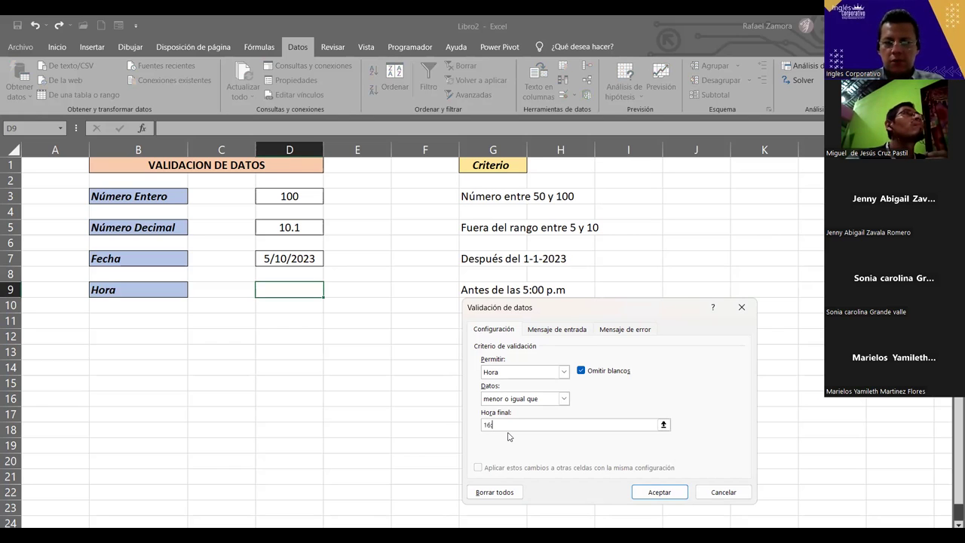
text(:59)
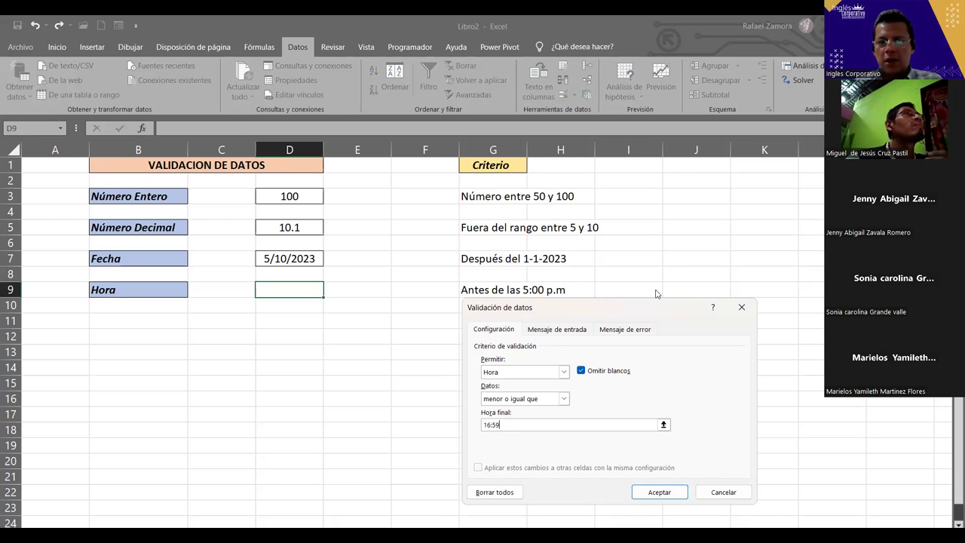
drag(542, 307, 531, 252)
click(544, 274)
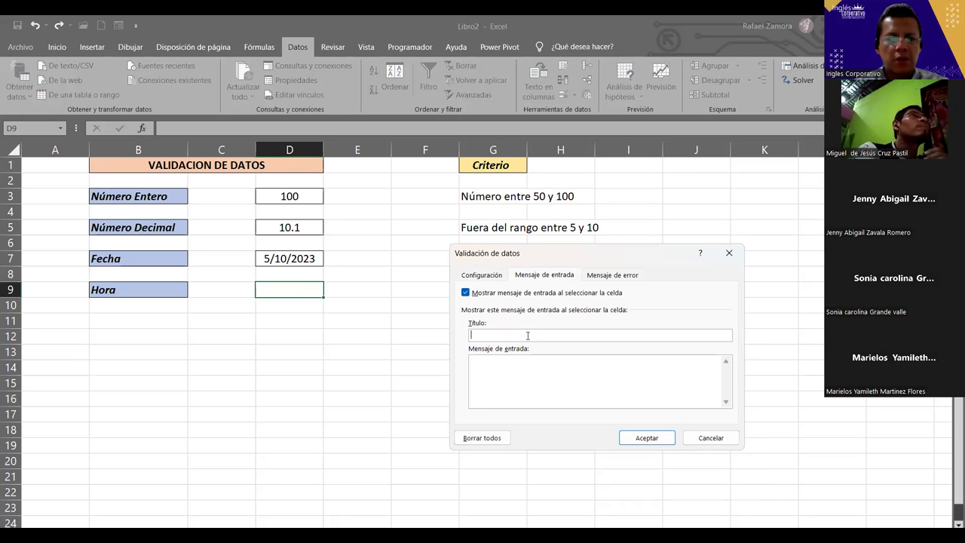
- Set the input message title to 'Hora' with the text 'Ingrese una hora antes de las 5:00 p,m'
text(Hora)
click(516, 373)
text(Ingrese una hora antes de las 5:00p,m)
click(572, 360)
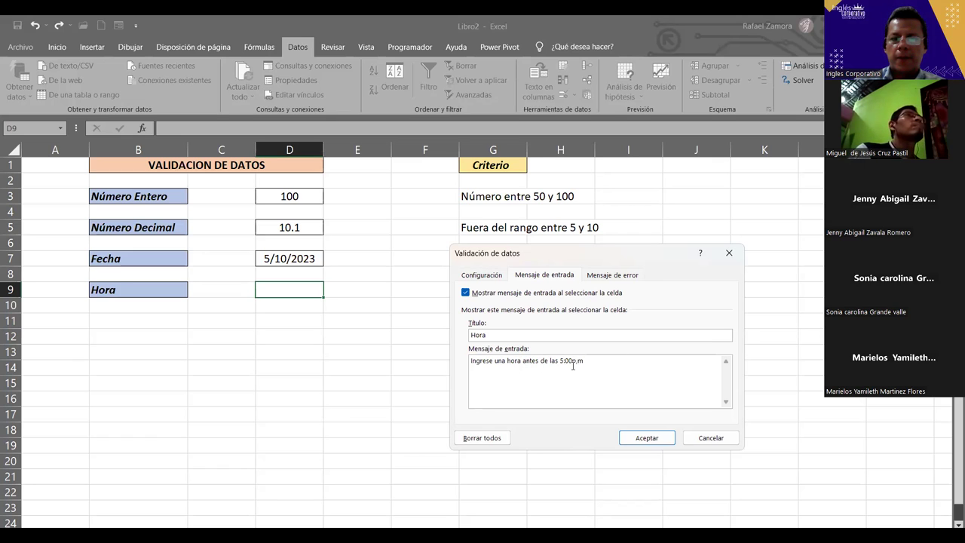
- Give the error alert the title ERROR and the message 'Revise datos ingresados'
click(619, 276)
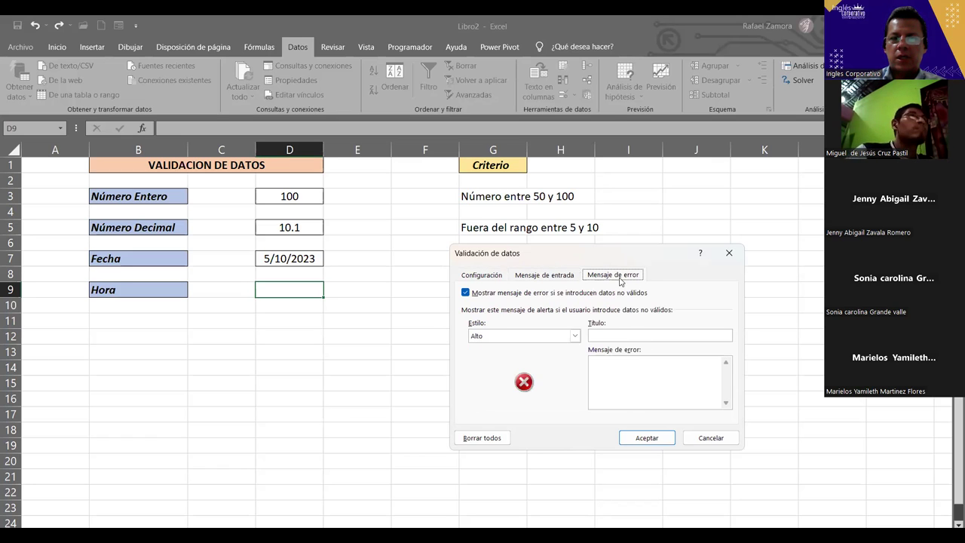
click(658, 334)
text(ERROR)
click(637, 389)
text(REvise datos ingresa)
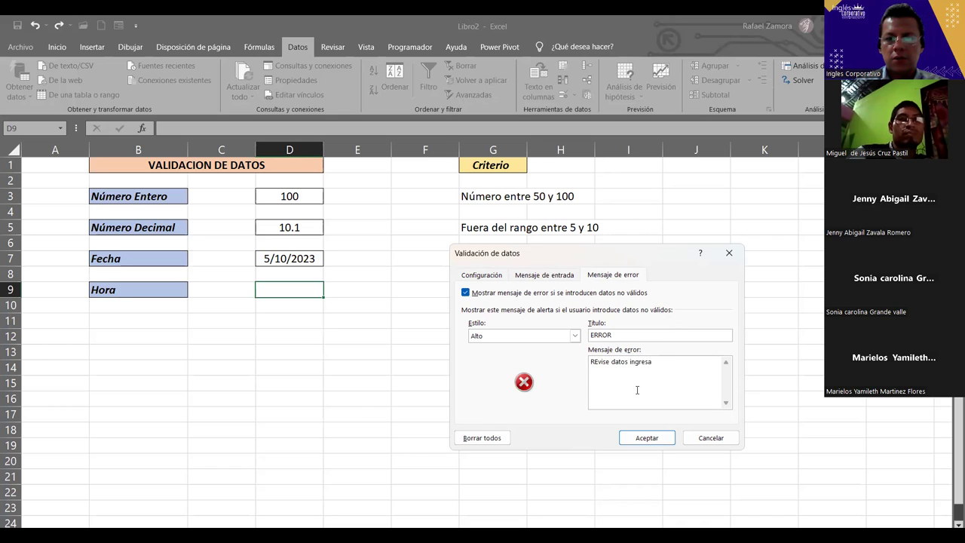
text(dos)
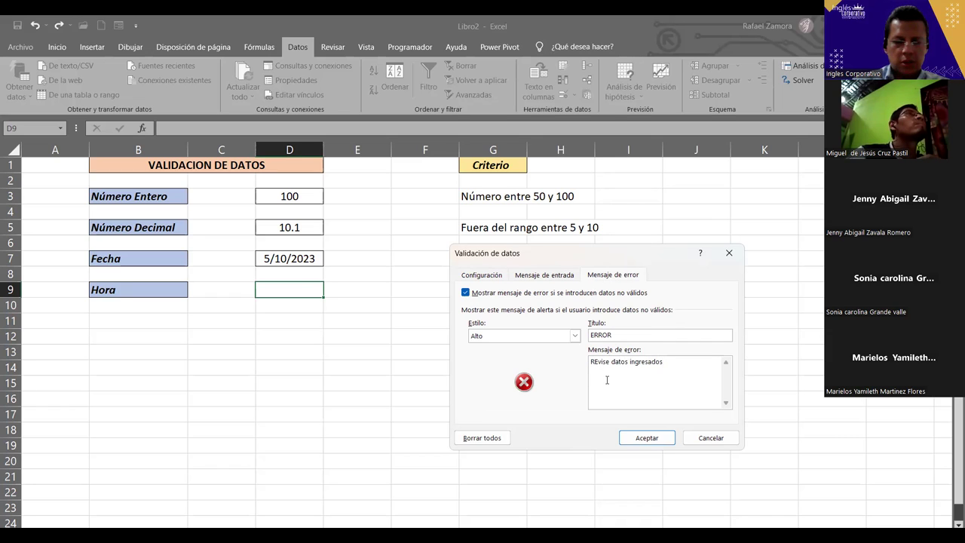
key(Delete)
text(e)
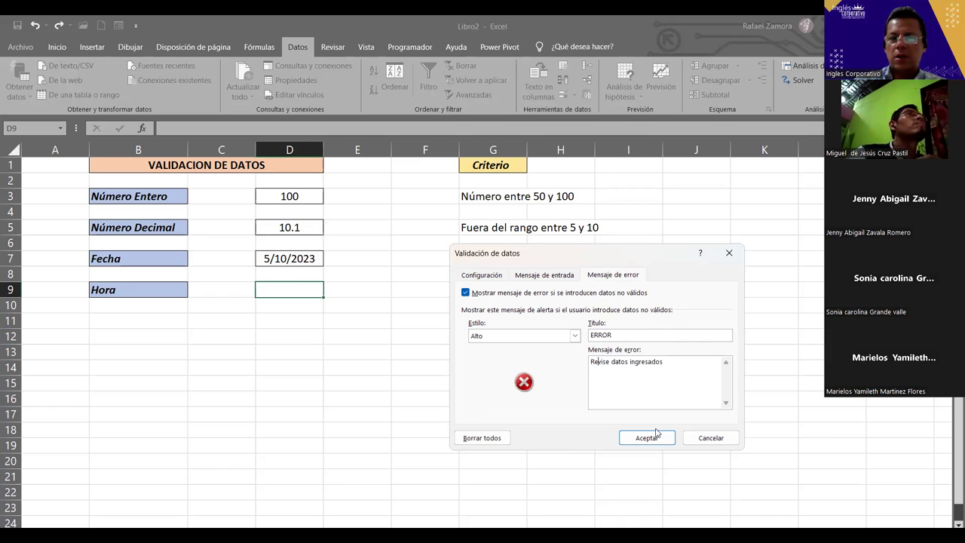
- Apply the time rule, then enter 16:00 in D9 and reselect the cell
click(661, 438)
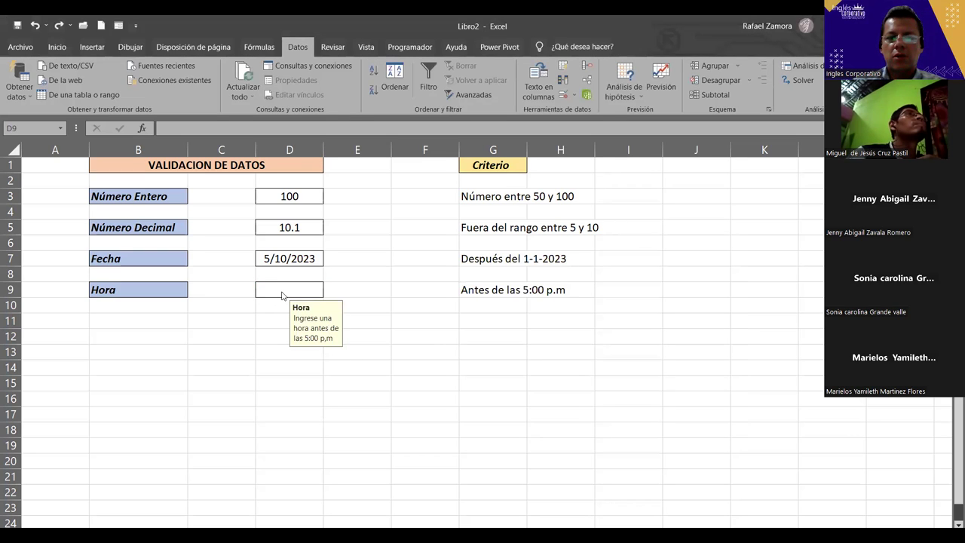
click(282, 290)
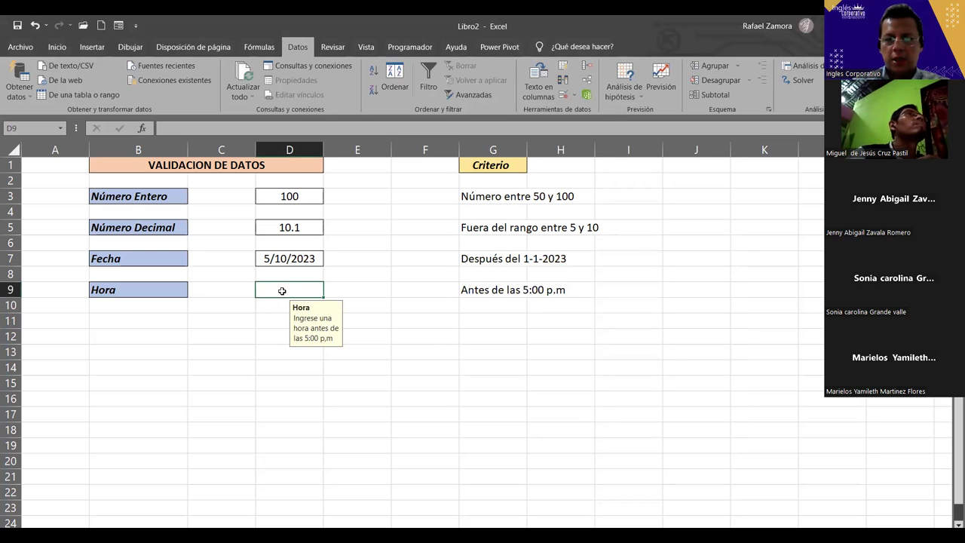
text(16:00)
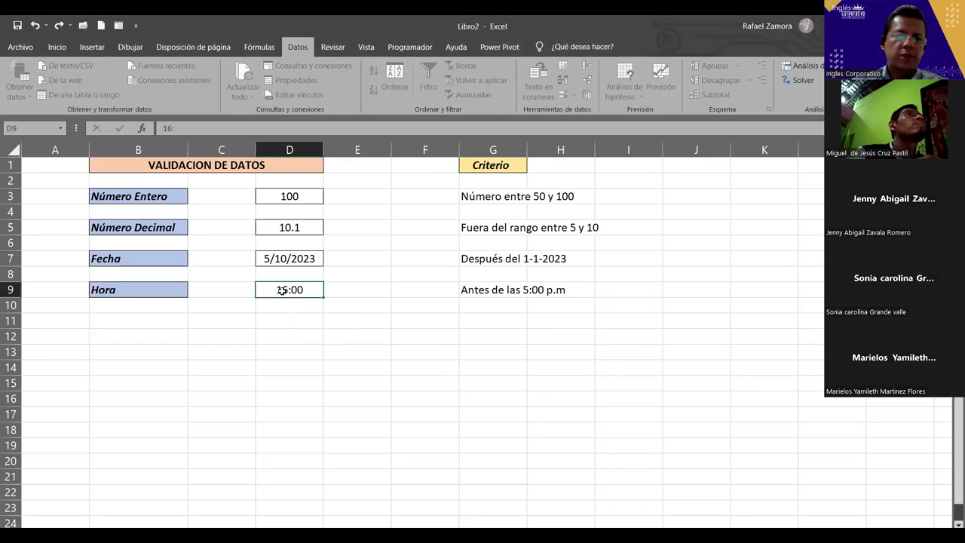
key(Return)
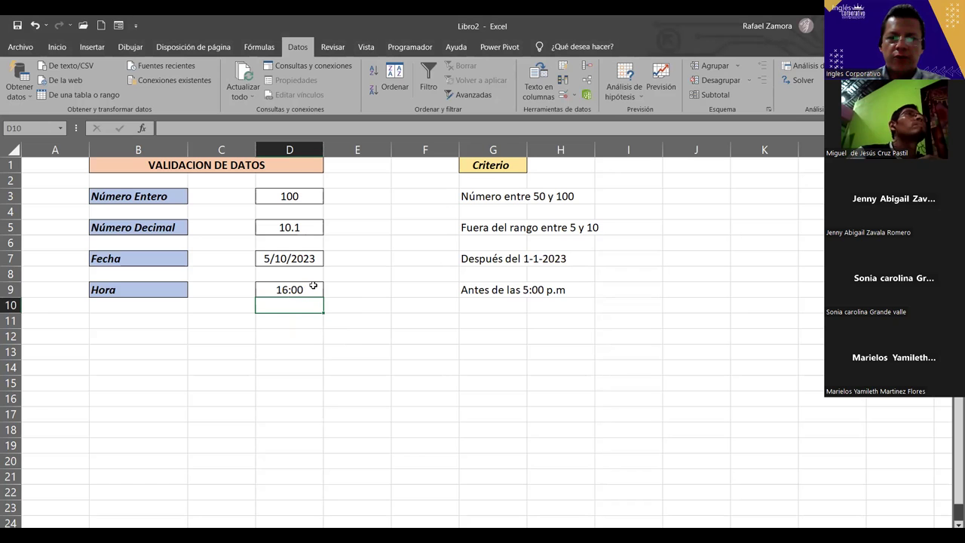
click(313, 286)
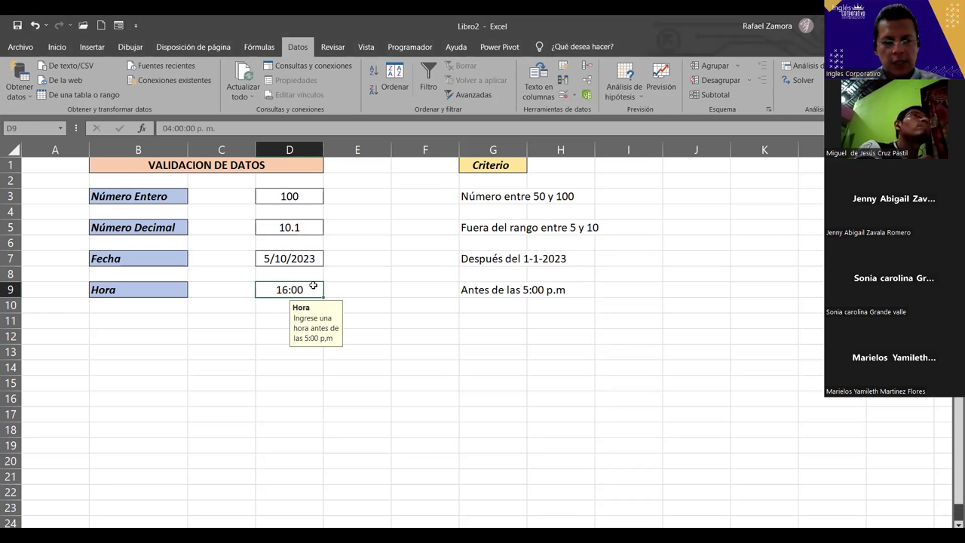
- Format D9 with the custom hh:mm AM/PM format so it displays 04:00 p. m
key(ctrl+1)
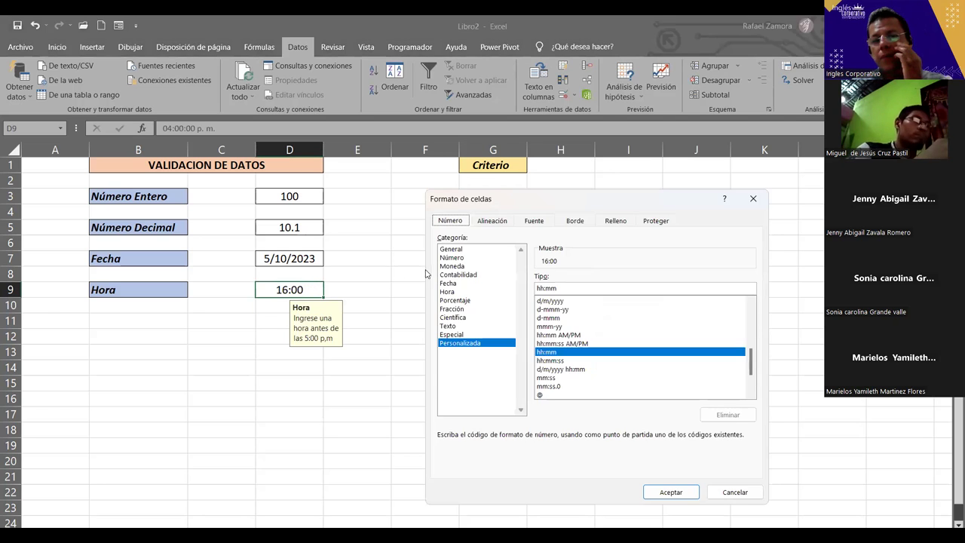
click(576, 334)
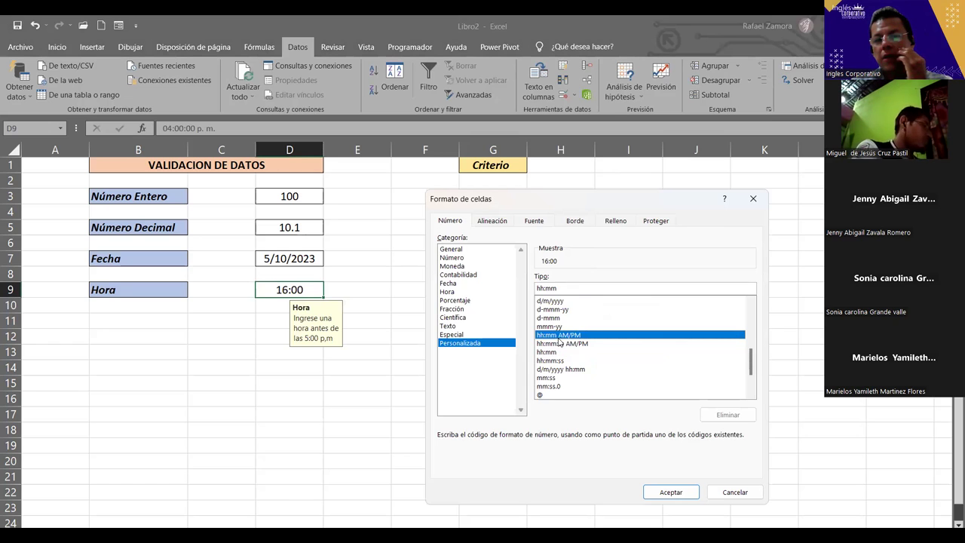
click(671, 491)
click(275, 335)
click(286, 290)
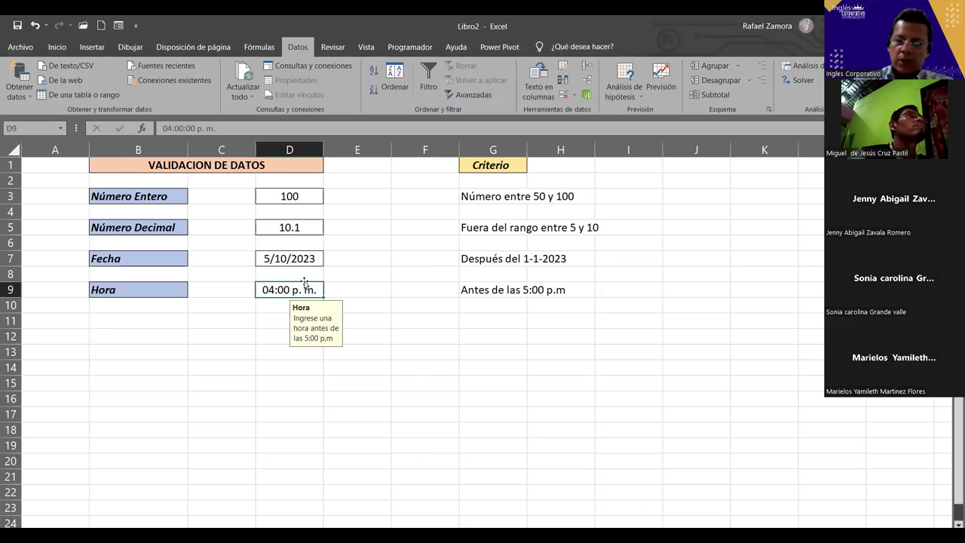
- Enter 16:59 in D9, then try 17: and retry when it is refused
text(16:59)
key(Return)
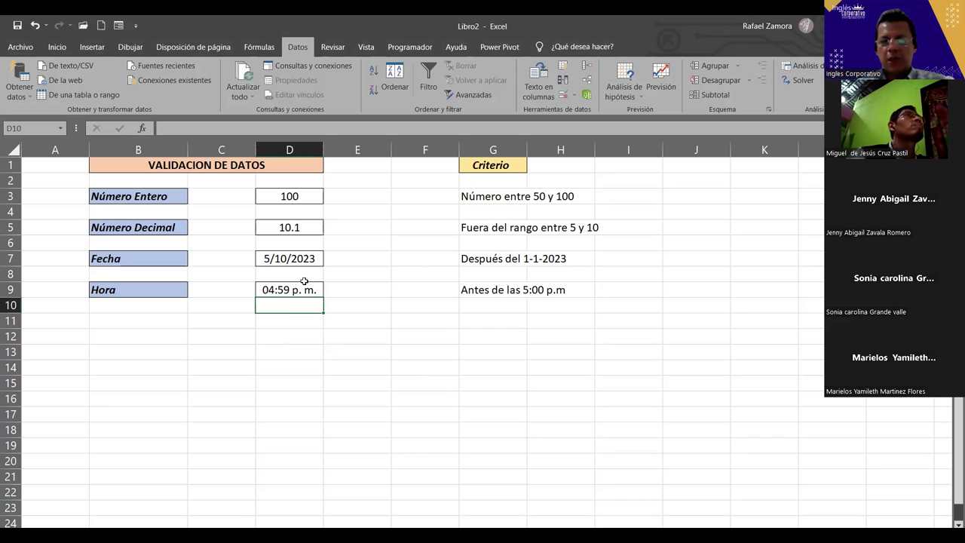
click(303, 282)
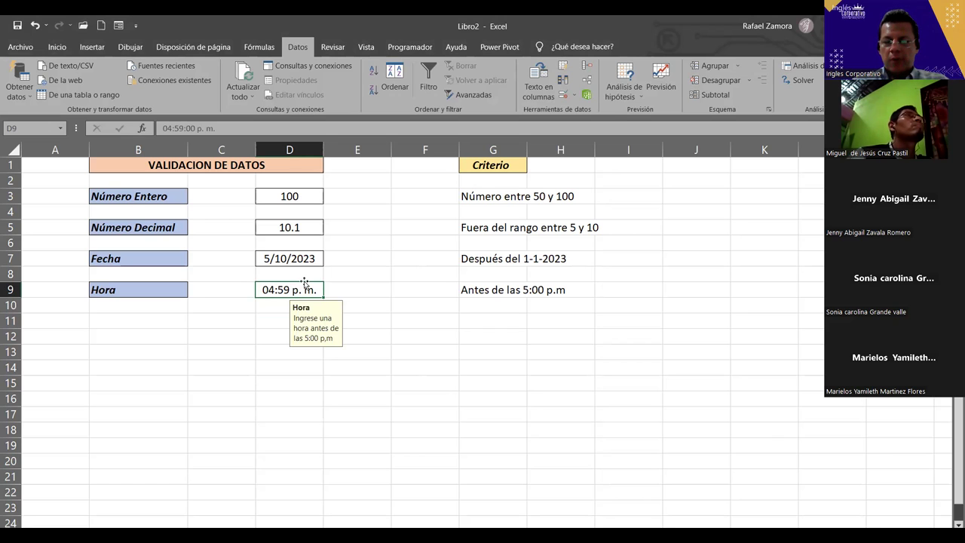
text(17:)
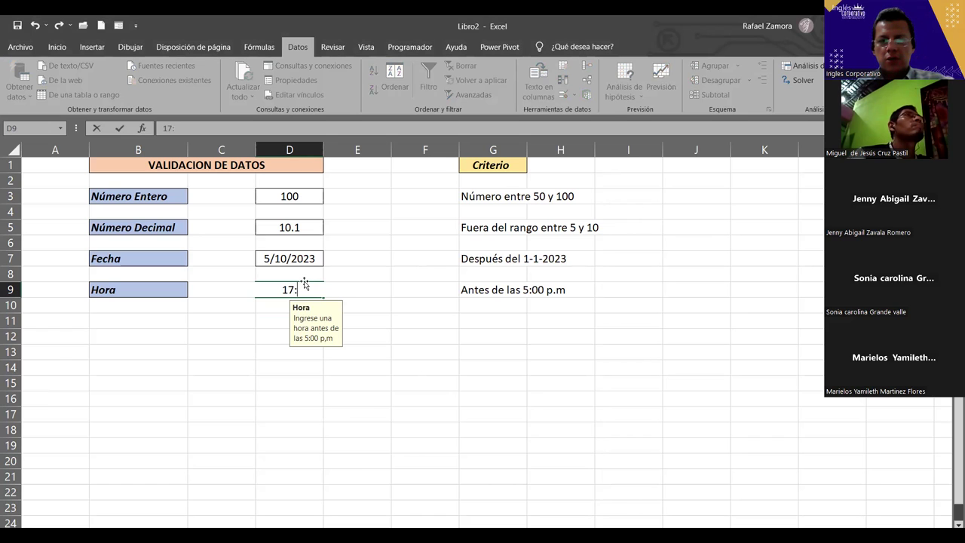
key(Return)
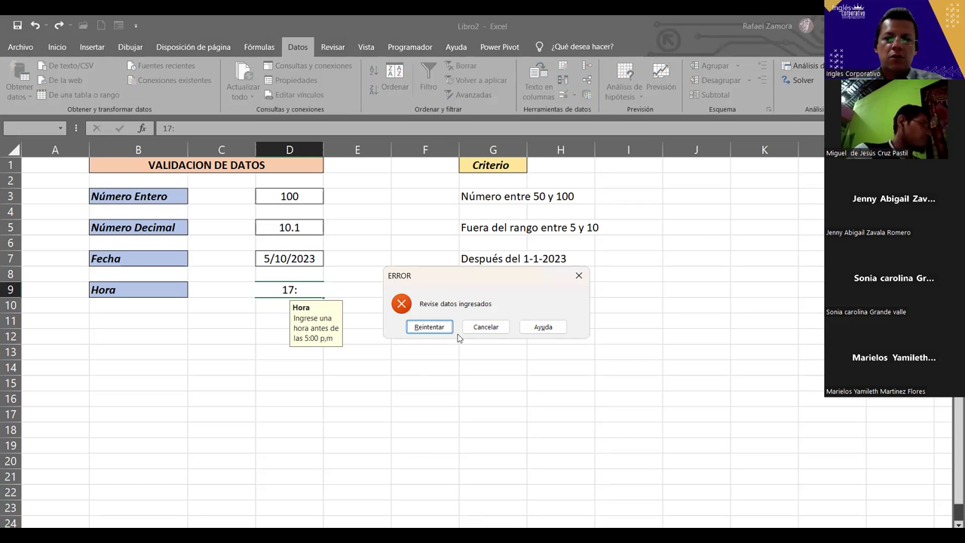
click(429, 327)
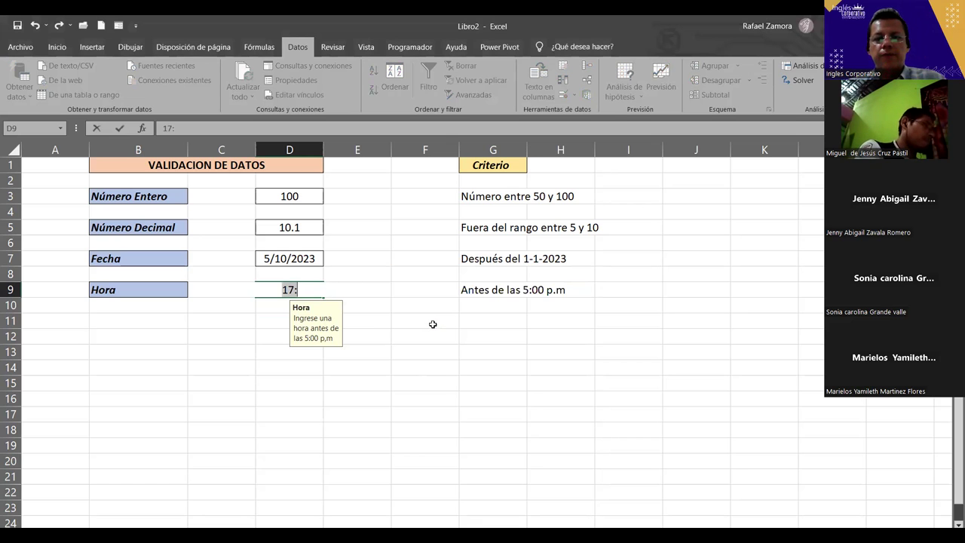
- Try 17:01, retry after the refusal, and settle on 16:10 (04:10 p. m.)
text(17)
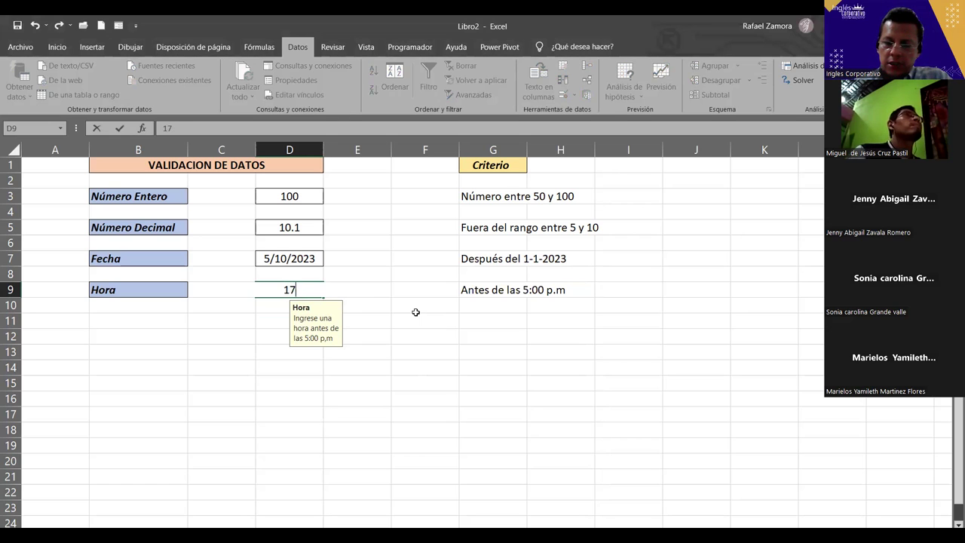
text(.)
key(BackSpace)
text(:01)
key(Return)
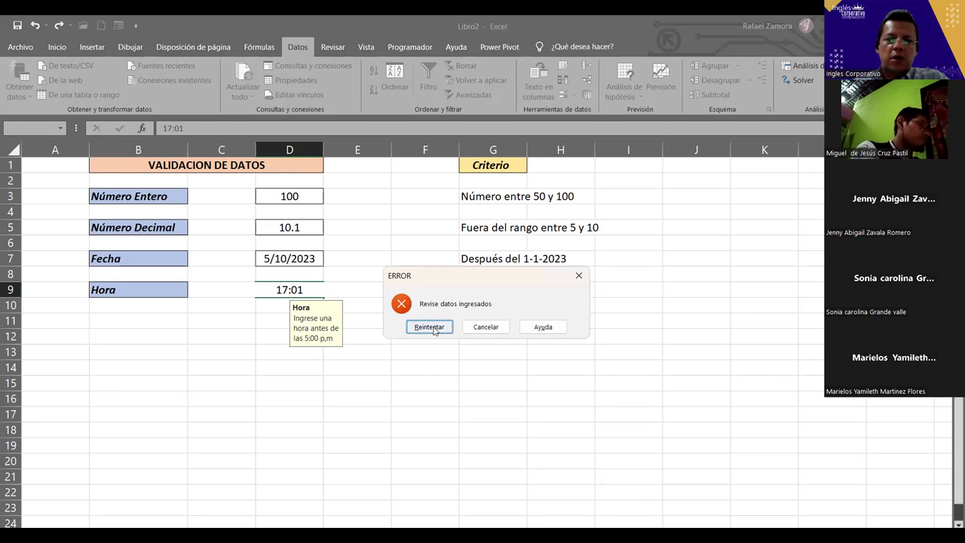
click(429, 328)
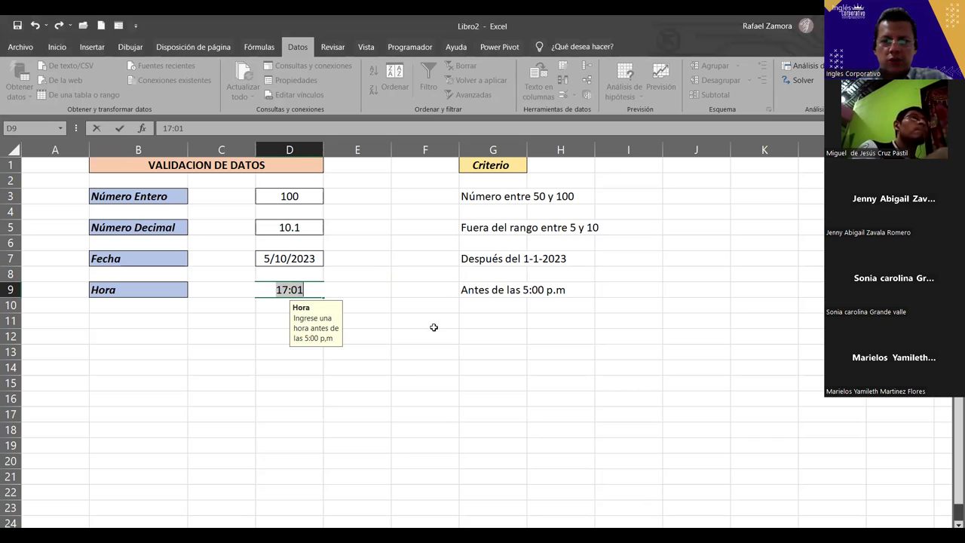
text(16)
text(:10)
key(ctrl+Return)
key(Return)
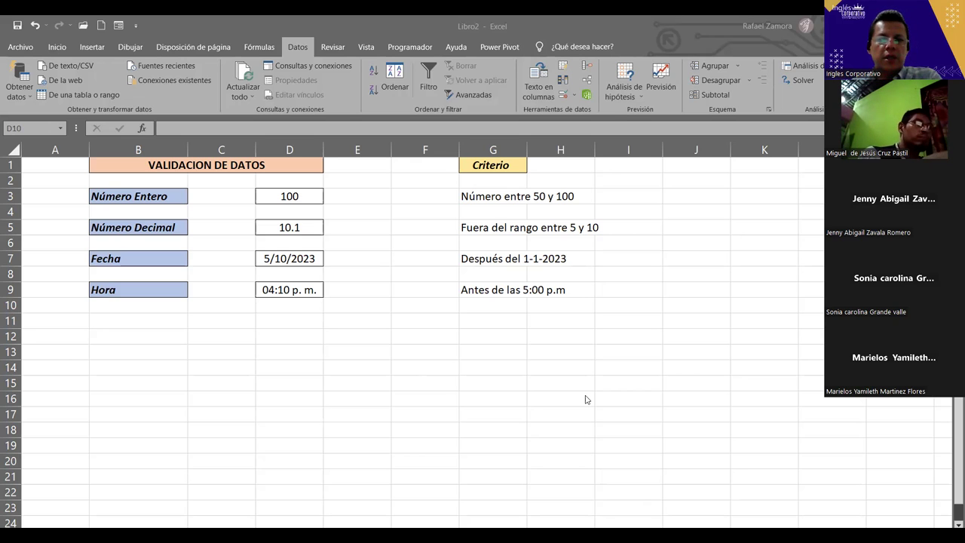
- Copy the Hora row B9:H9 and paste it into row 11 at B11
click(290, 304)
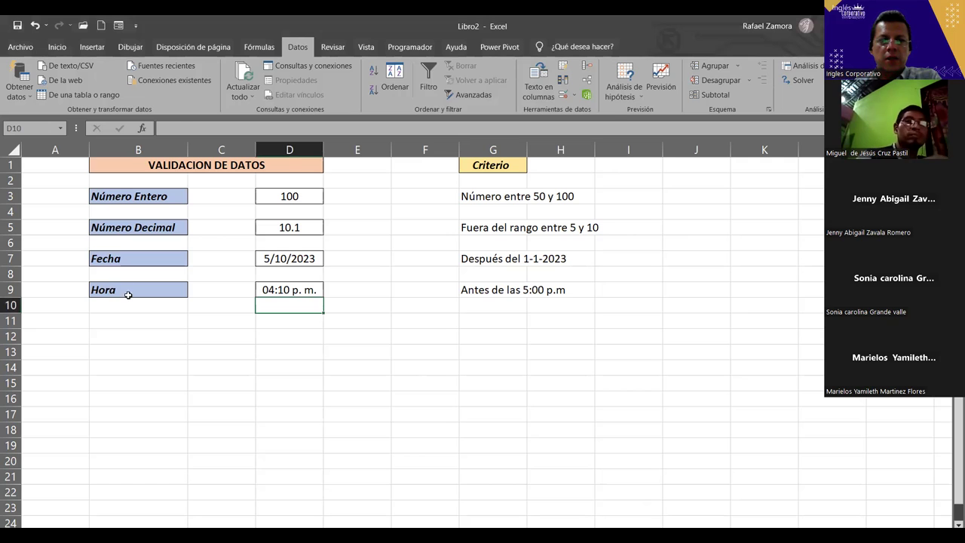
drag(128, 294, 535, 289)
key(ctrl+c)
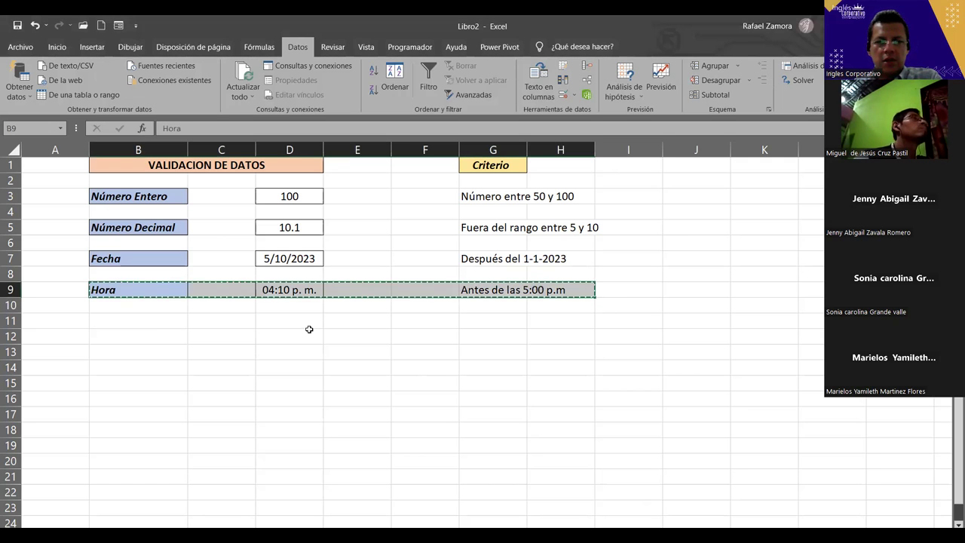
click(156, 322)
key(ctrl+v)
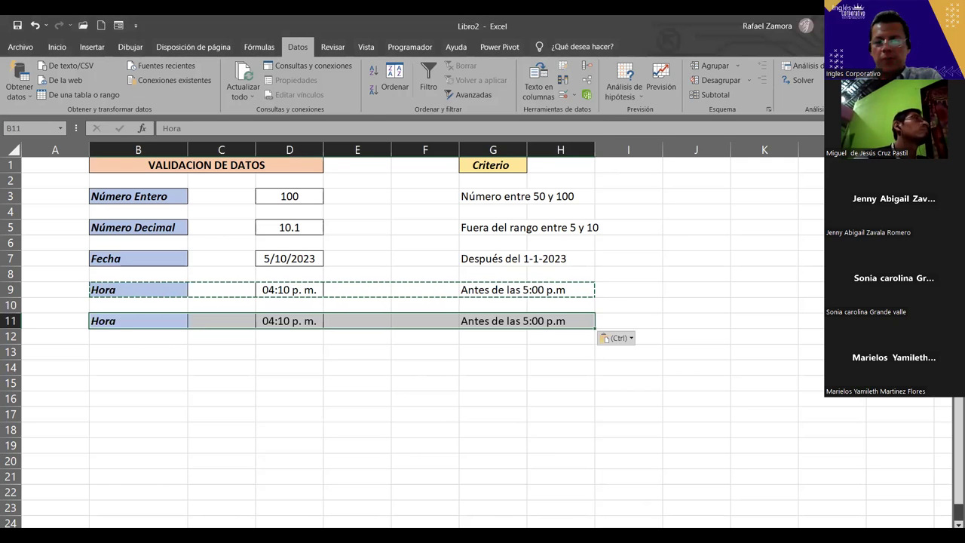
- Relabel the heading in B11 as 'Longitud texto'
click(162, 320)
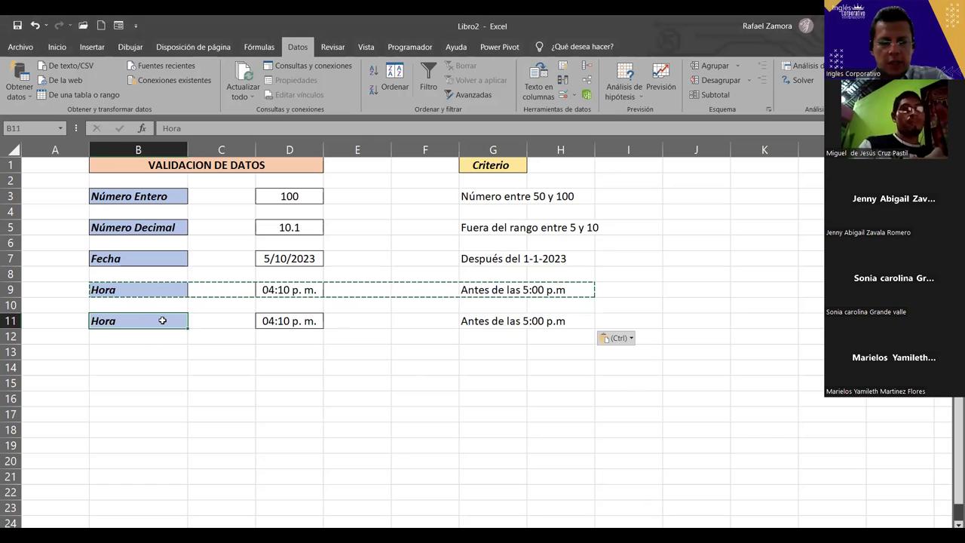
text(Longitud)
key(BackSpace)
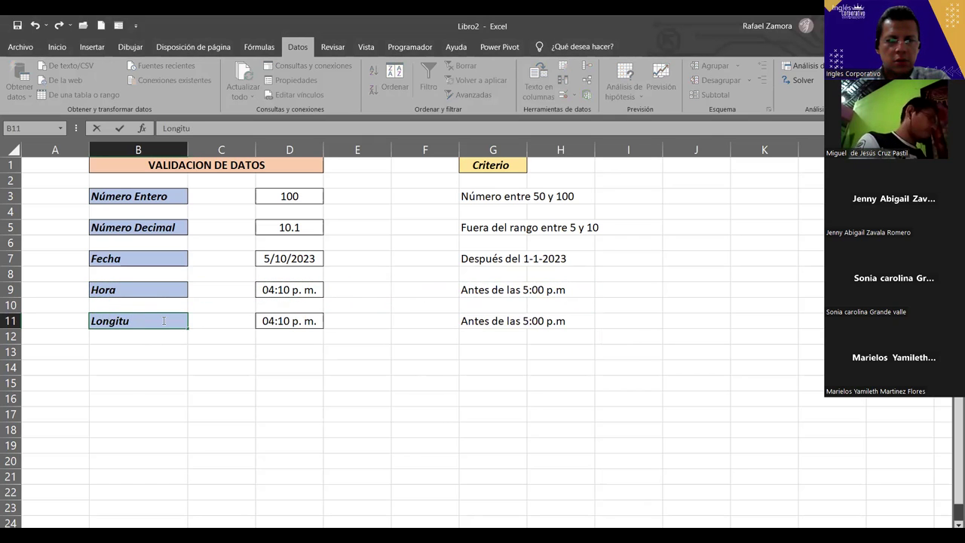
text(d texto)
key(Return)
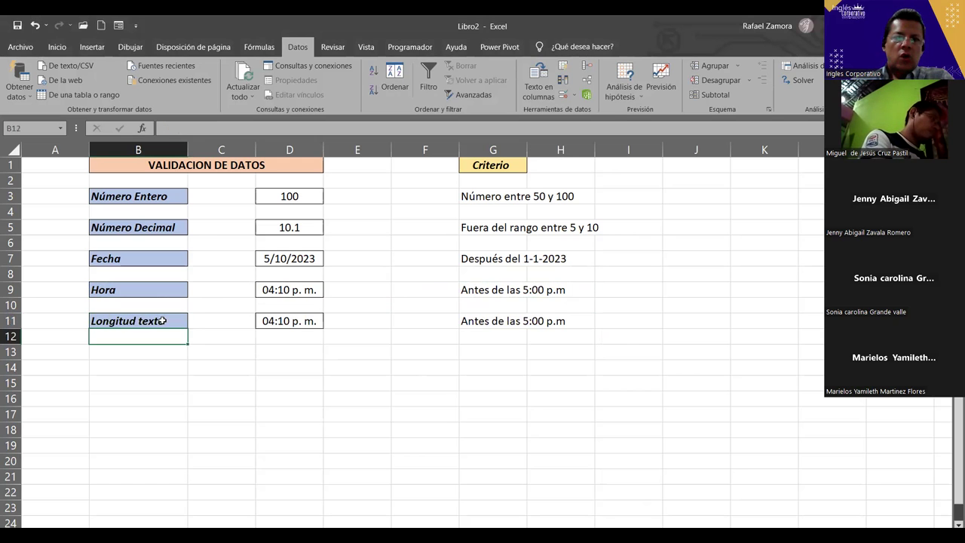
click(312, 309)
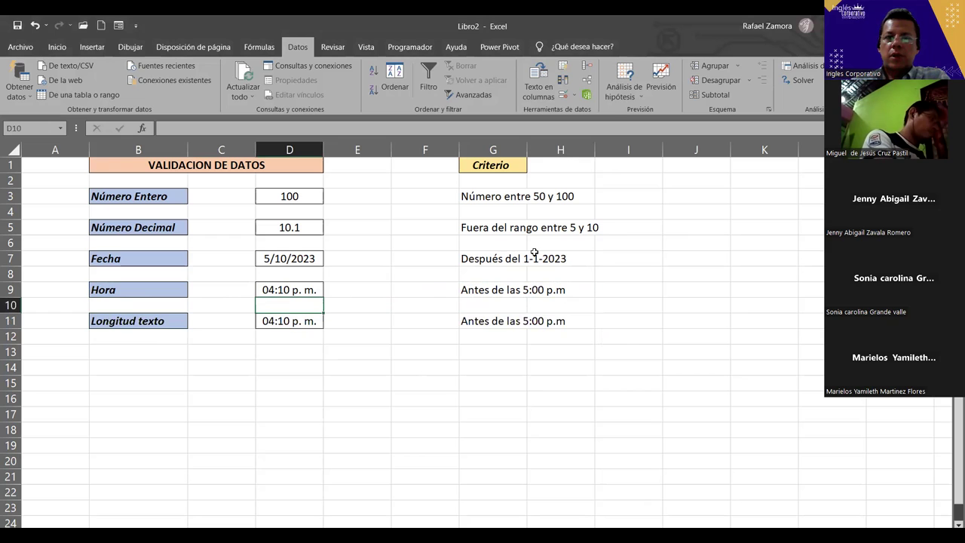
- Clear all validation and the copied time from D11, and delete G11's old criterion
click(561, 97)
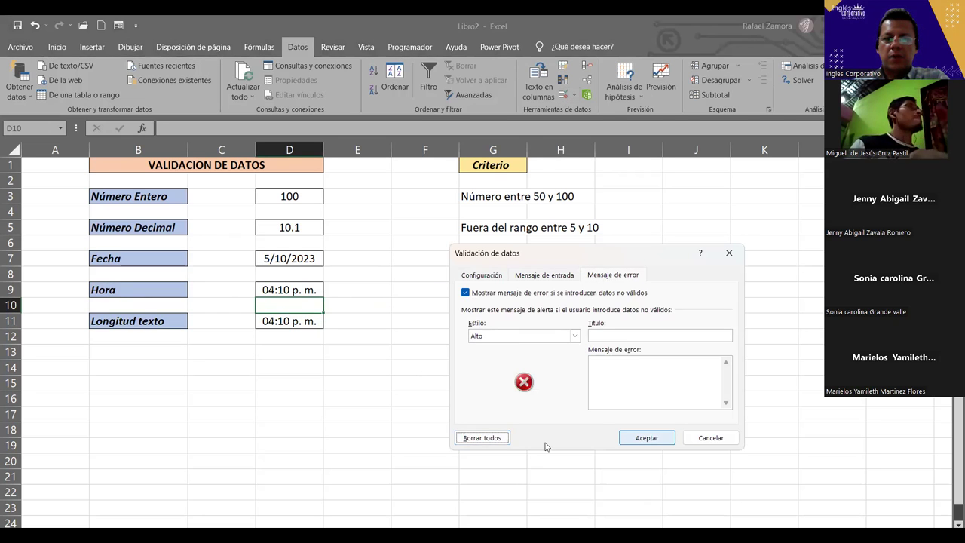
key(Escape)
click(297, 325)
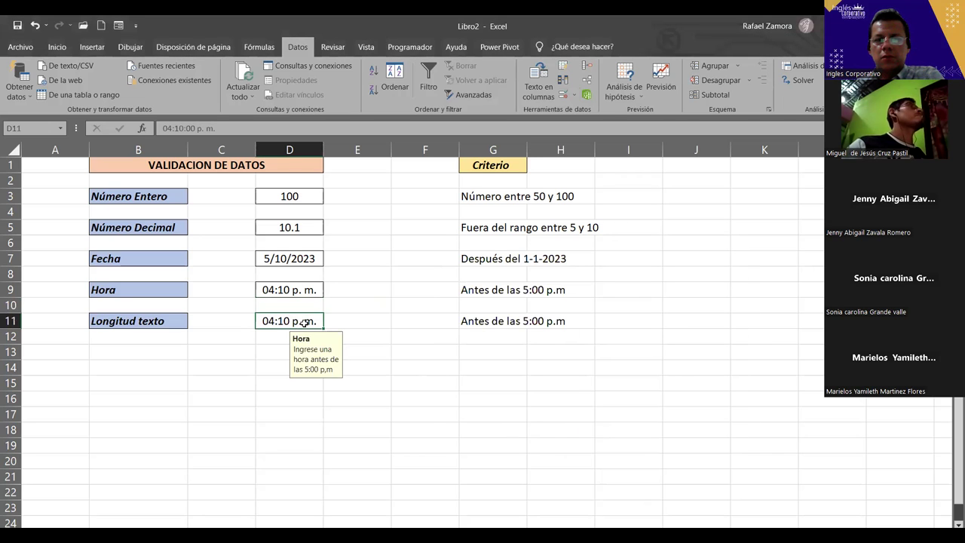
click(564, 98)
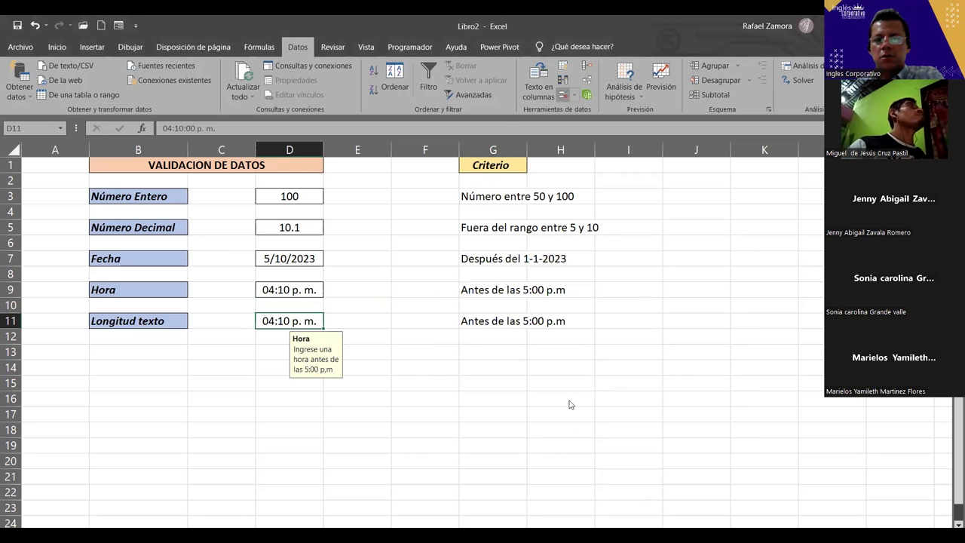
click(486, 442)
key(Return)
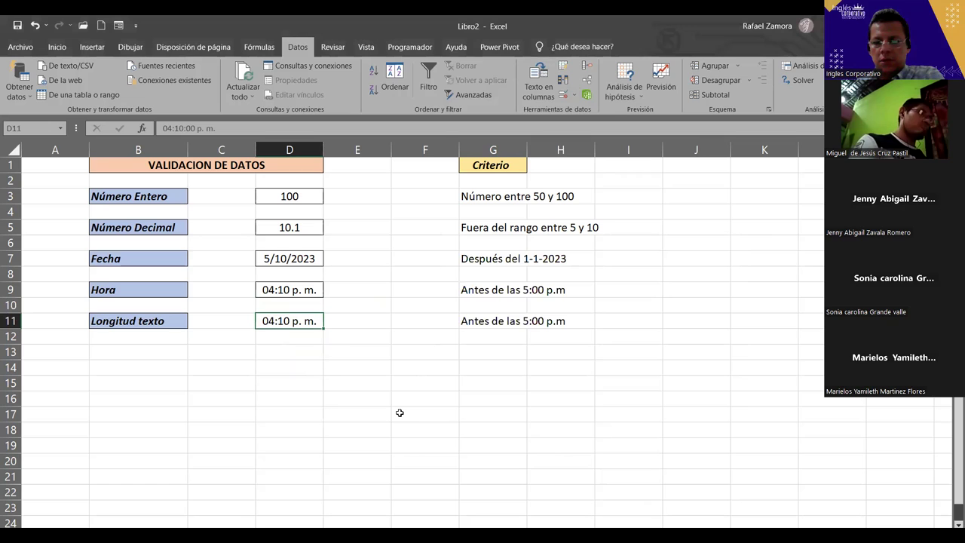
key(Delete)
click(494, 323)
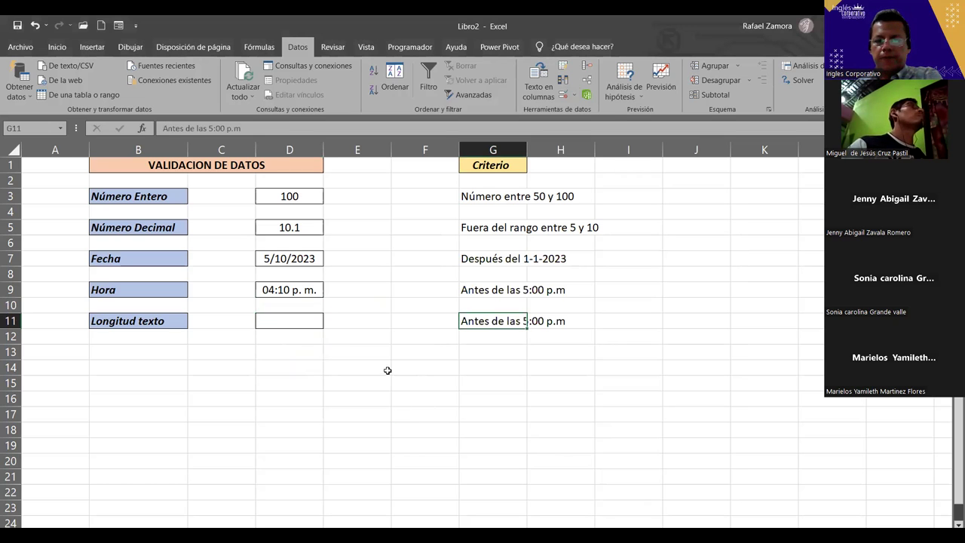
key(Delete)
click(184, 379)
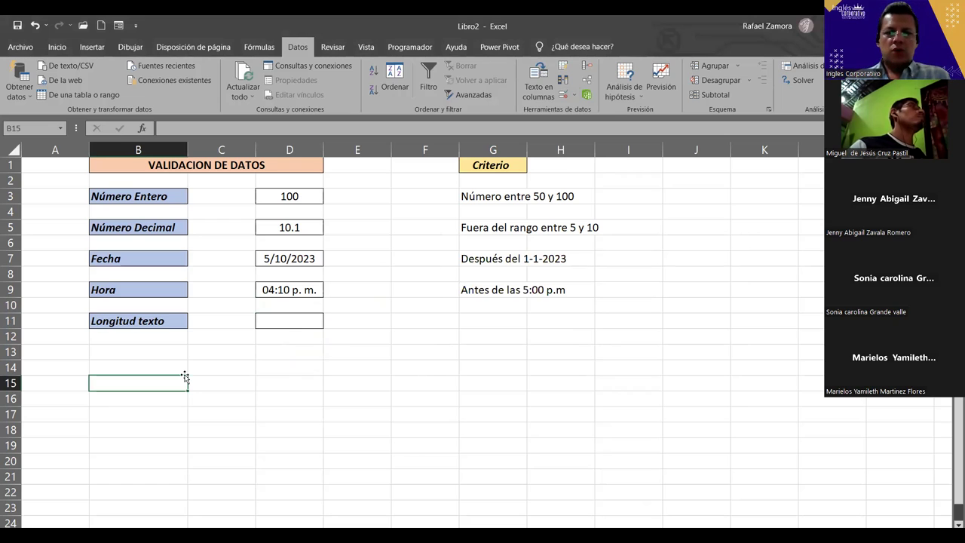
click(290, 318)
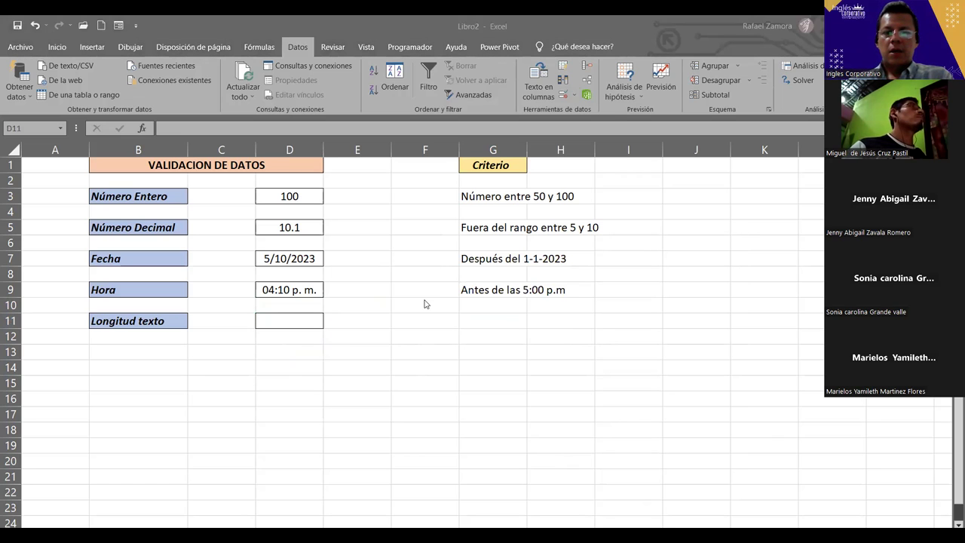
- Write 'Meses en formato corto' as the new criterion in G11
click(499, 320)
text(Mesese)
key(BackSpace)
text(en formato corto)
key(Return)
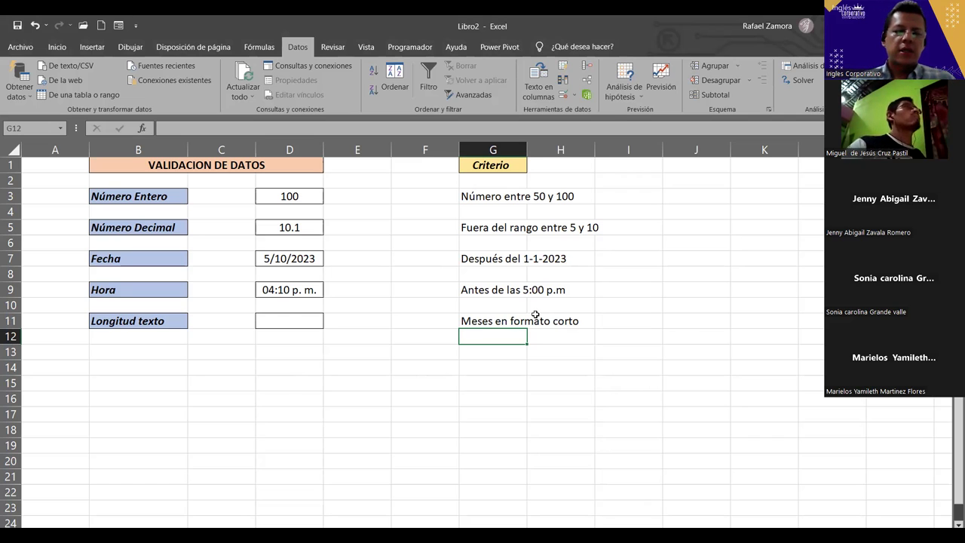
- Enter the short month names ene, feb and then mar in D11
click(296, 320)
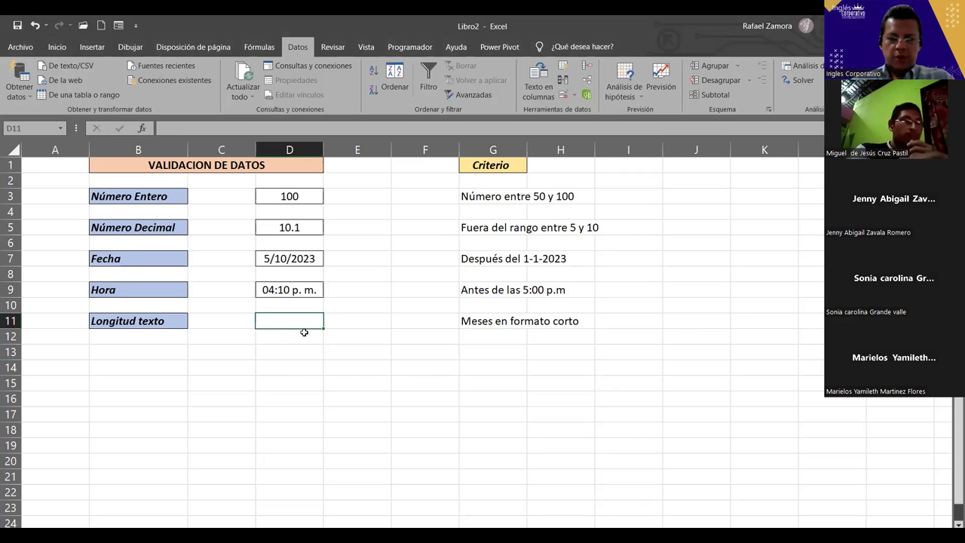
text(ene)
key(Return)
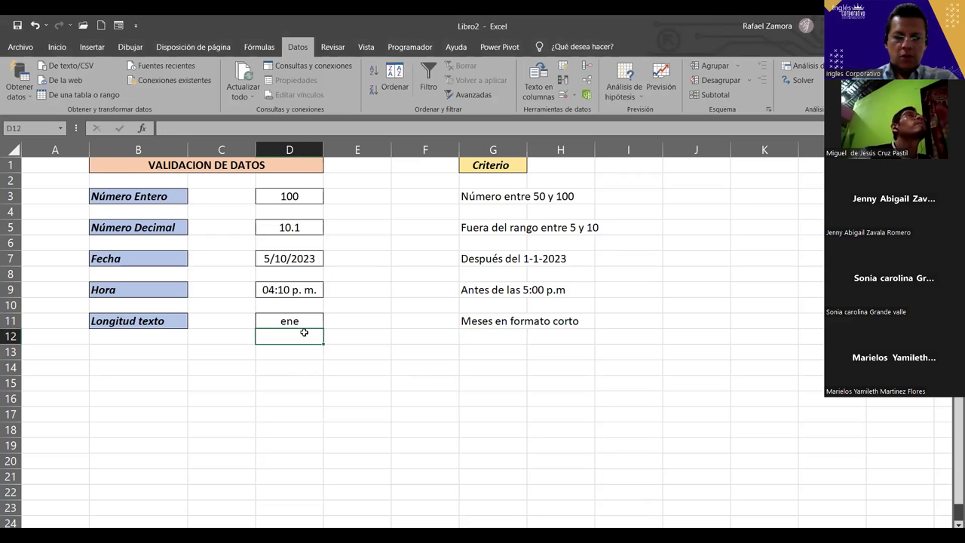
key(Up)
text(feb)
key(ctrl+Return)
text(mar)
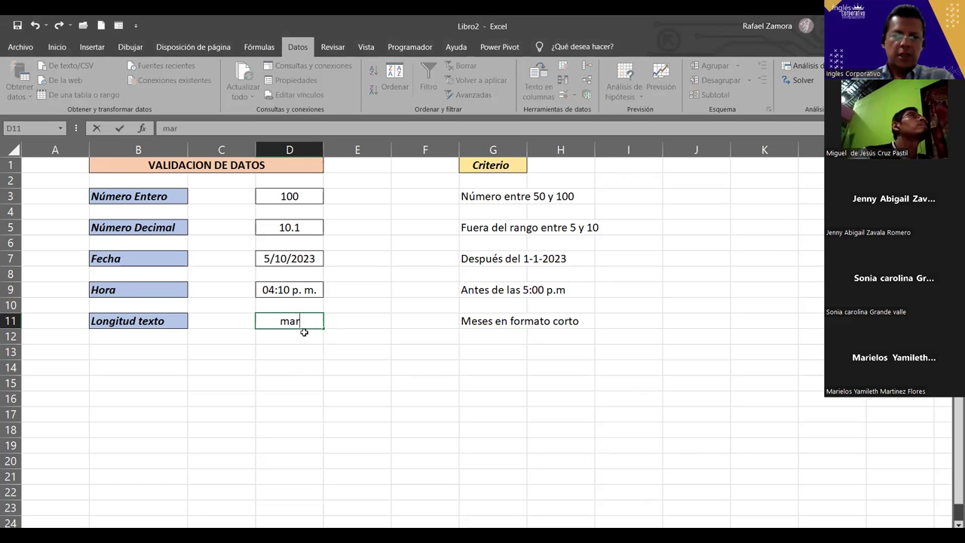
key(ctrl+Return)
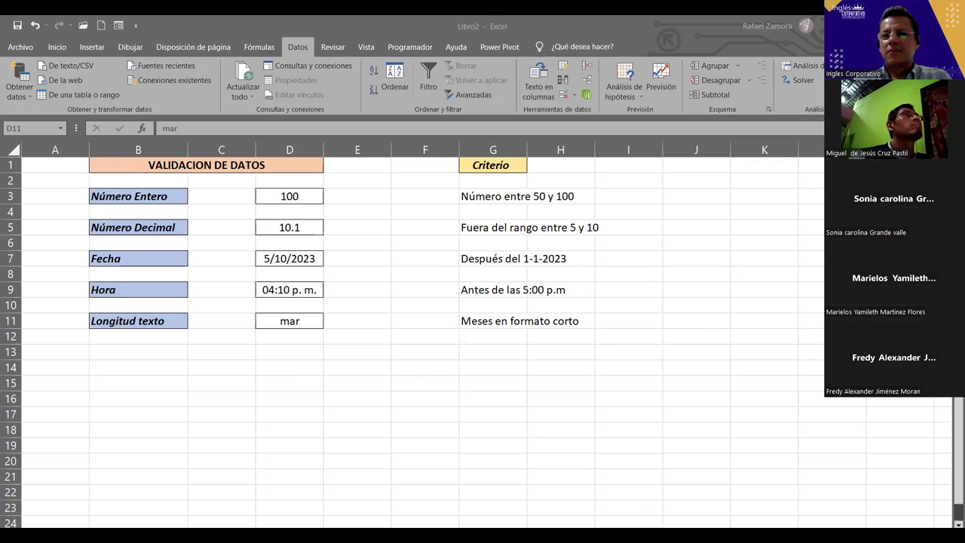
- Clear the sample entry 'mar' from cell D11
scroll(455, 346, down, 1)
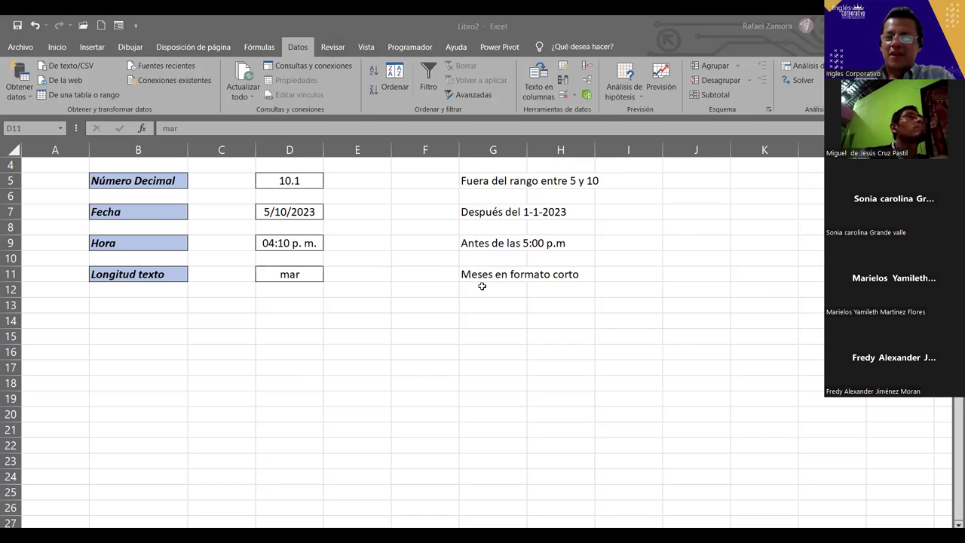
click(689, 30)
click(633, 256)
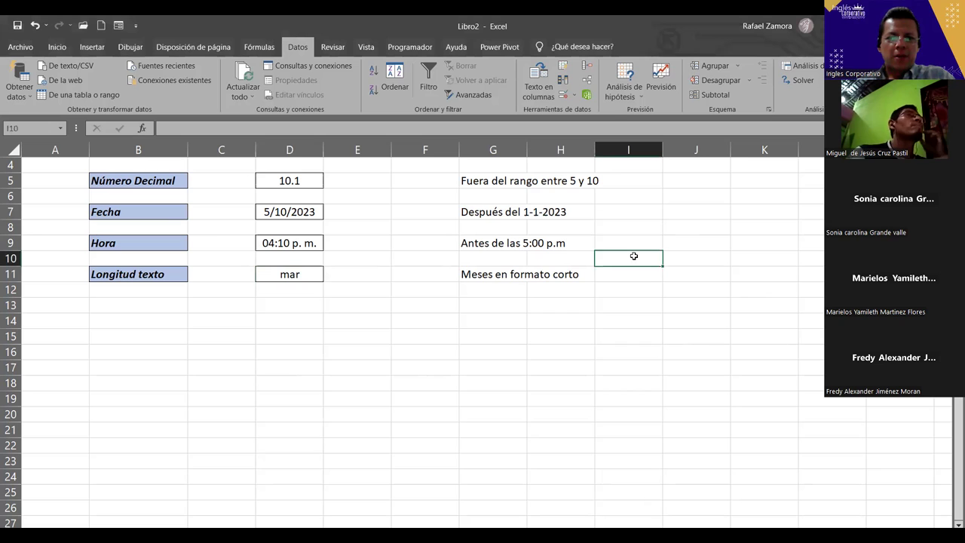
click(298, 274)
key(Return)
click(298, 274)
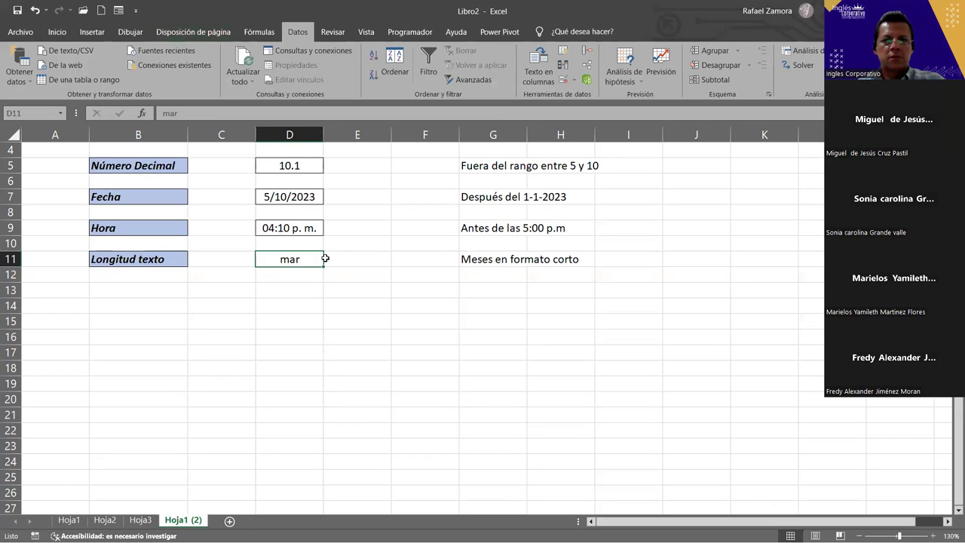
key(Delete)
- Copy the whole of row 11
click(386, 332)
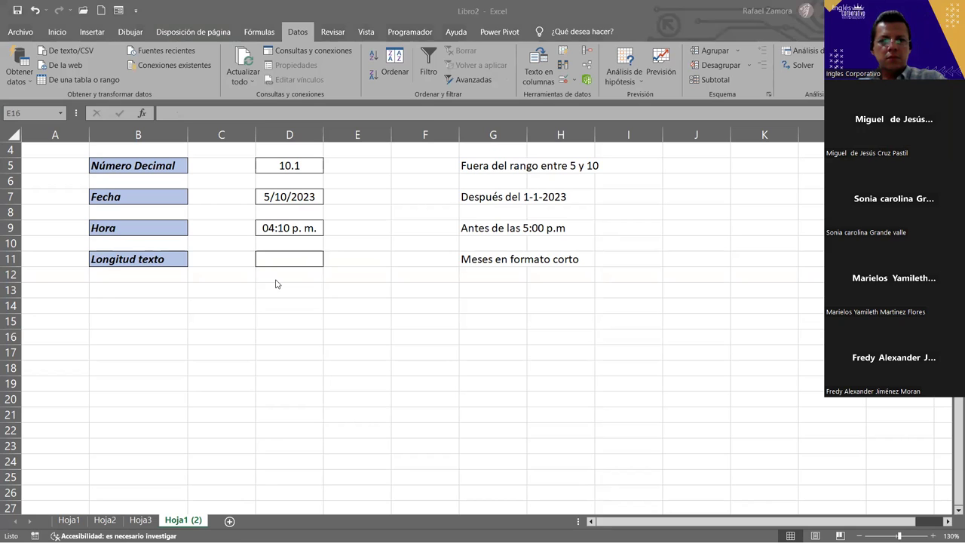
click(9, 259)
key(ctrl+c)
- Paste row 11 into row 13, clear its G13 note and relabel B13 'Lista'
click(9, 290)
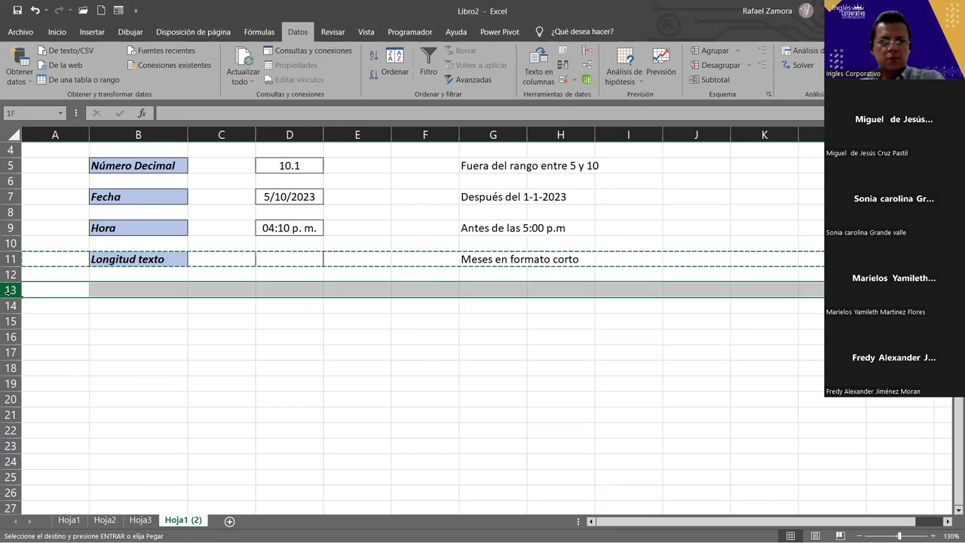
key(ctrl+v)
click(297, 291)
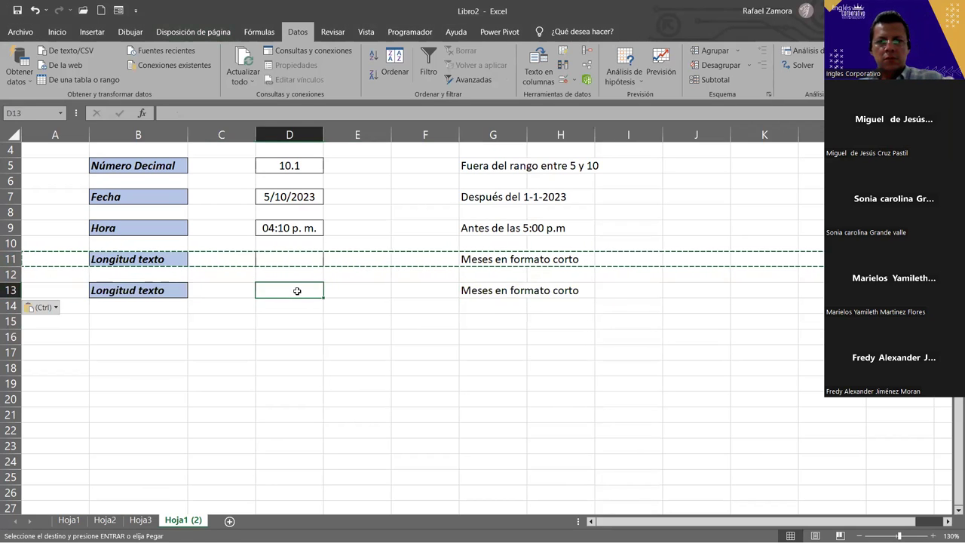
click(483, 288)
key(Delete)
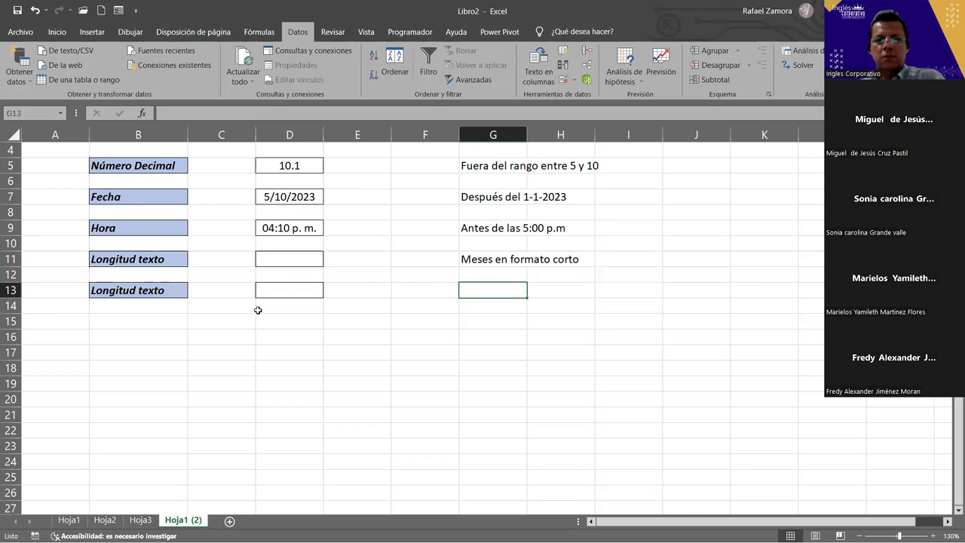
click(117, 264)
click(119, 291)
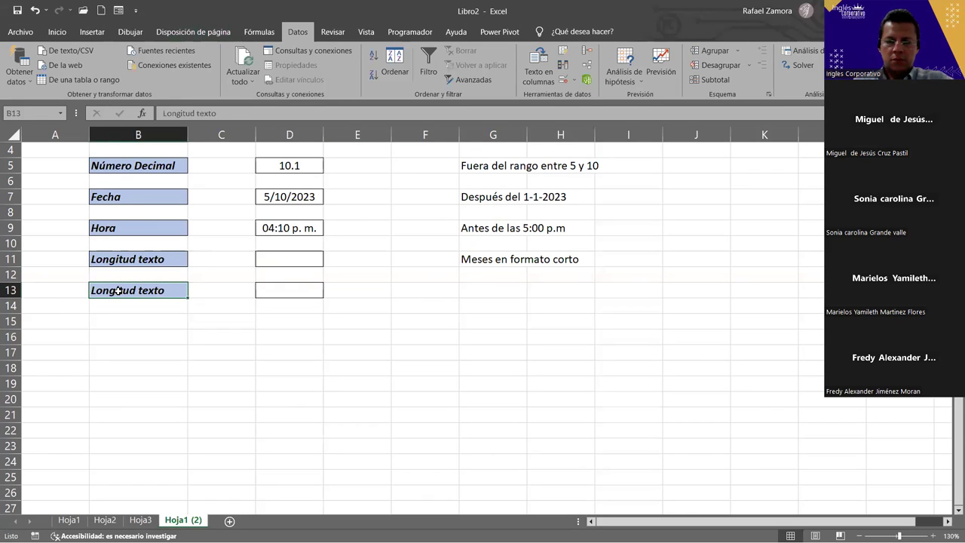
text(Lista)
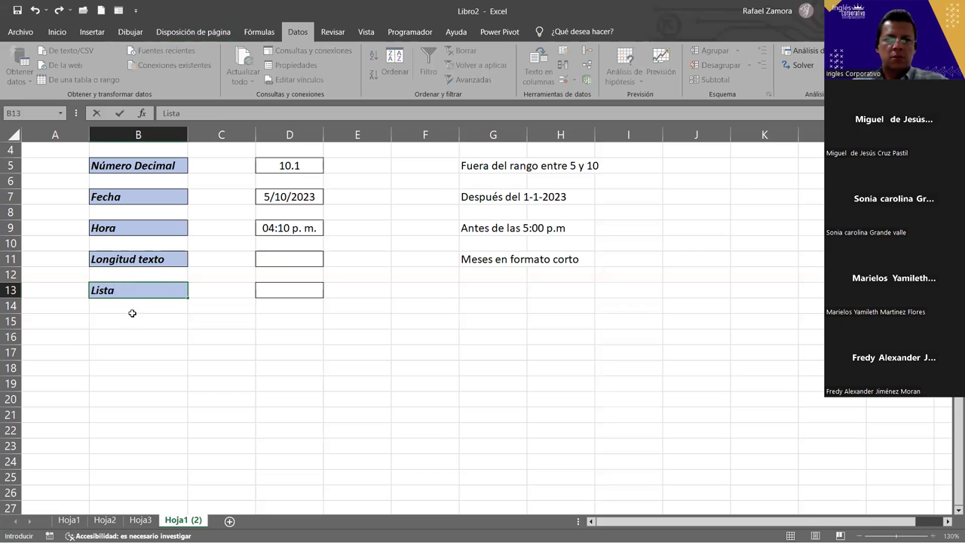
click(265, 363)
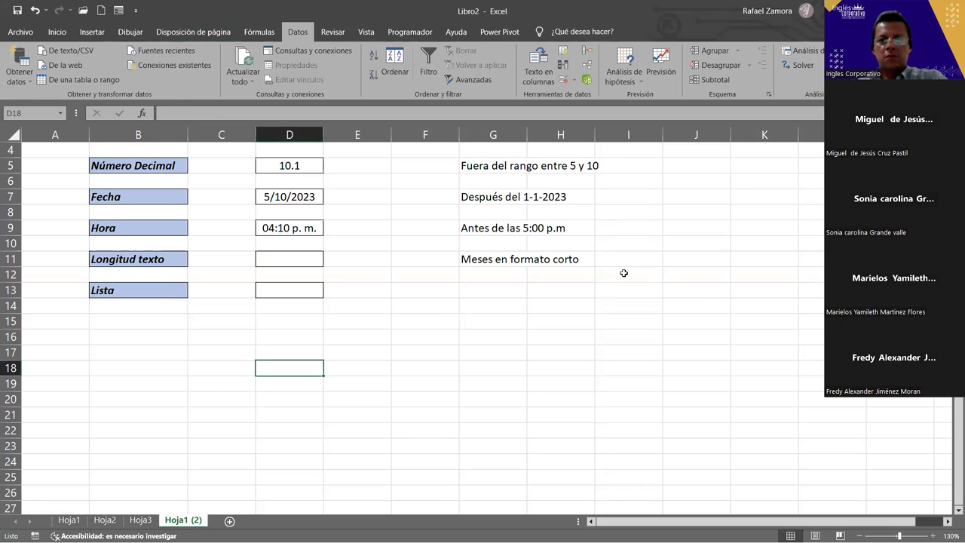
- Write the note 'Niveles de Excel (3)' in G13
click(495, 288)
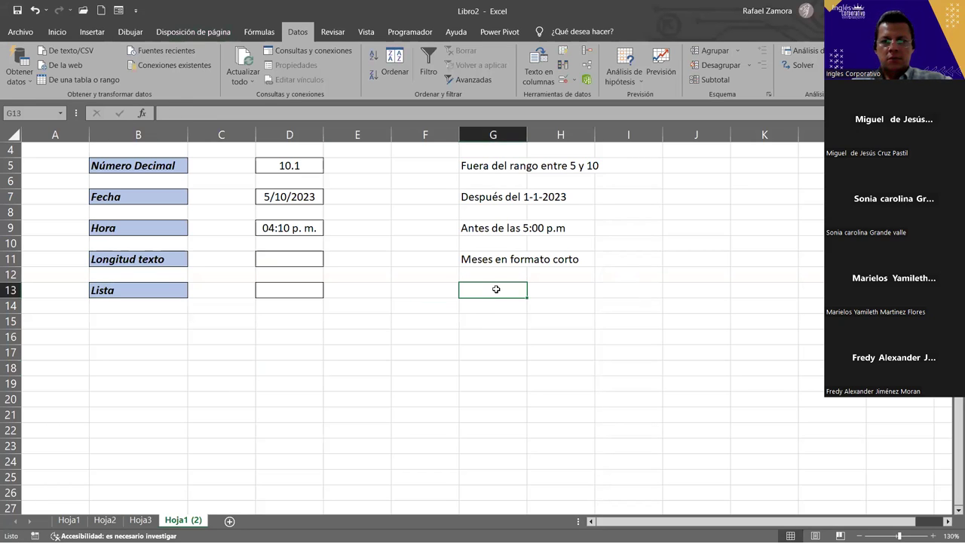
text(Niveles de Excel)
key(Return)
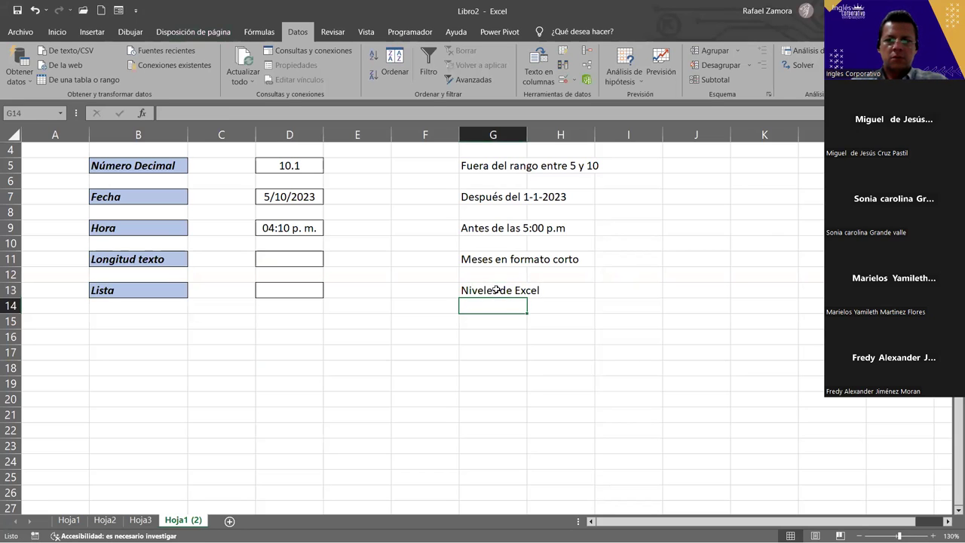
click(548, 286)
double_click(494, 290)
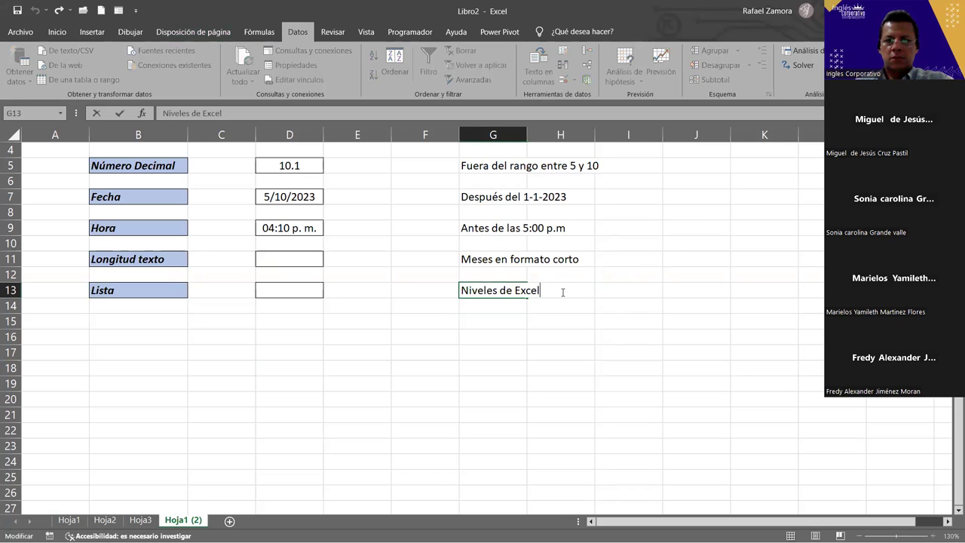
text(()
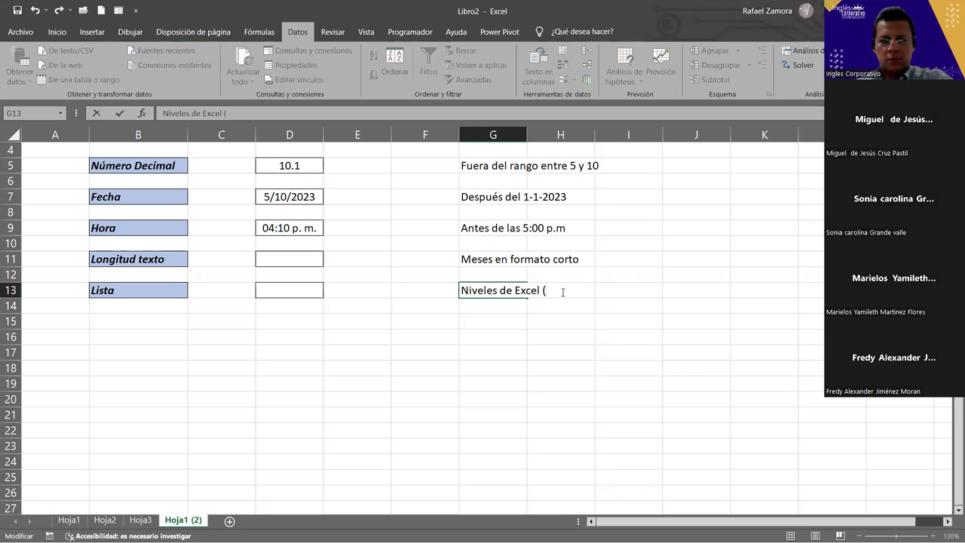
text(3))
key(Return)
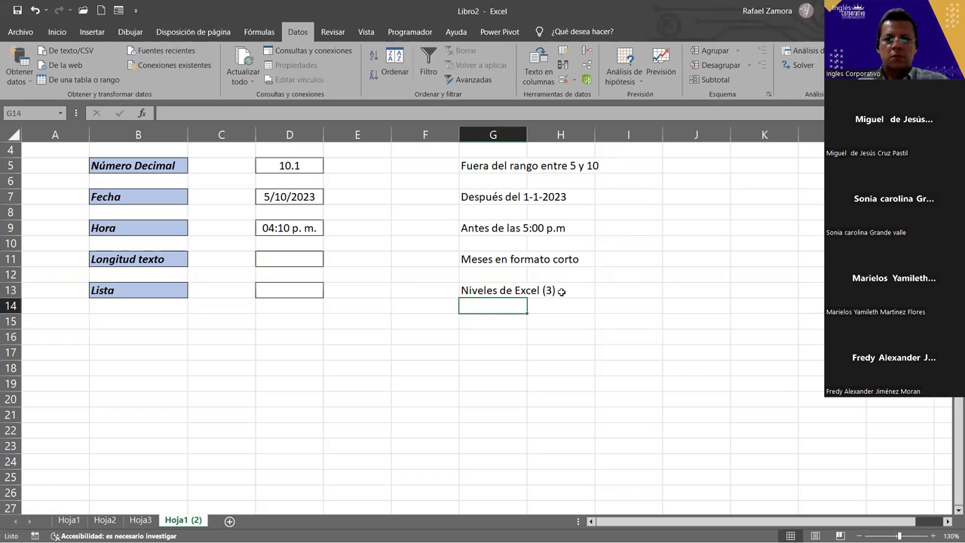
click(560, 290)
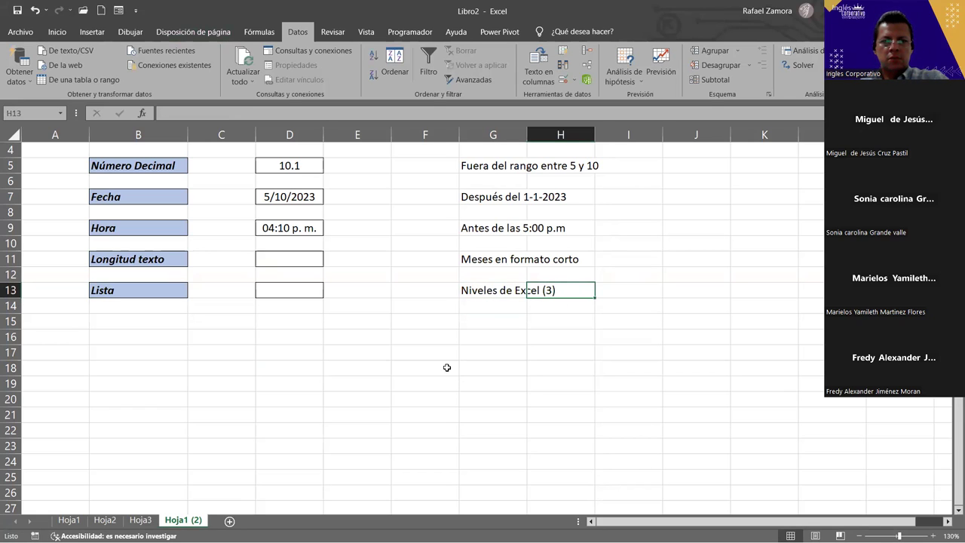
- Copy row 13 into row 15 and relabel B15 'Personalizada'
click(13, 290)
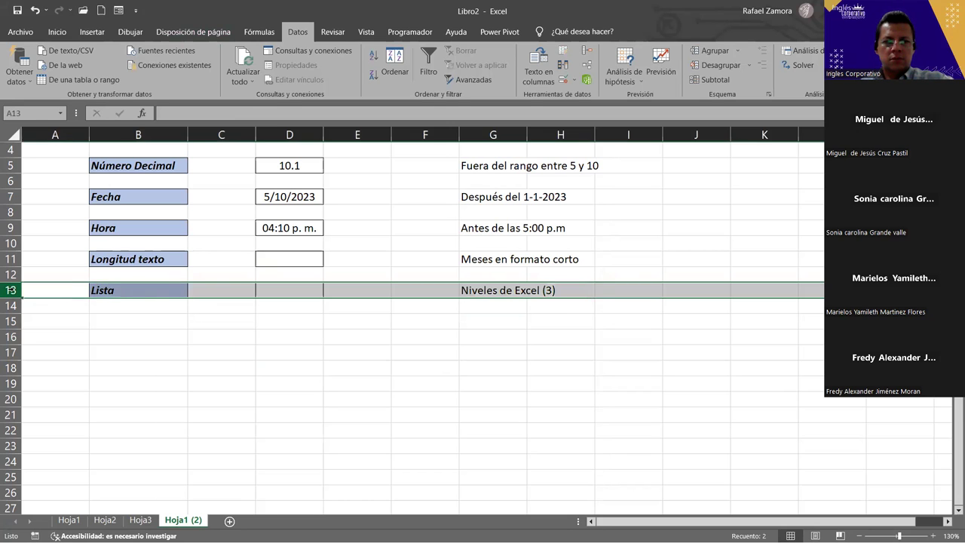
key(ctrl+c)
click(12, 320)
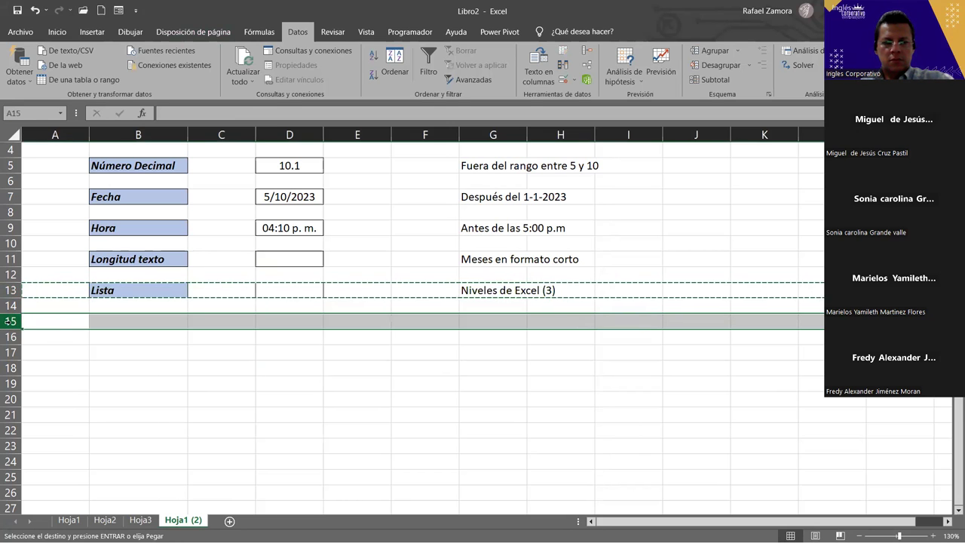
key(ctrl+v)
click(151, 319)
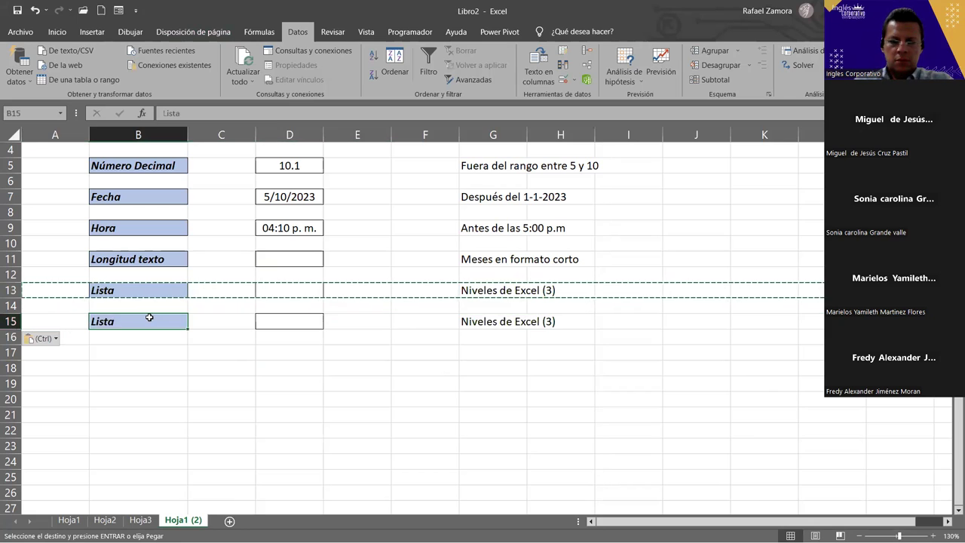
text(Personalizada)
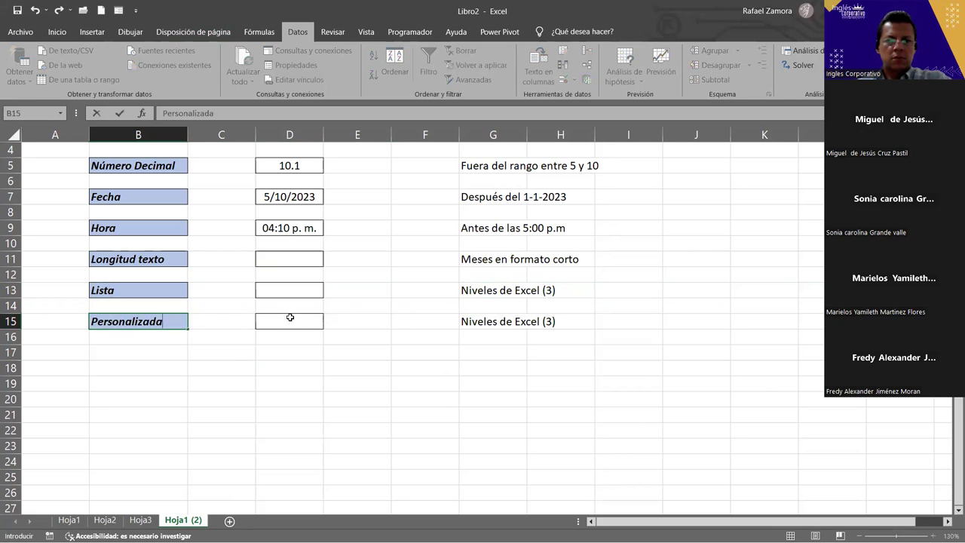
click(290, 317)
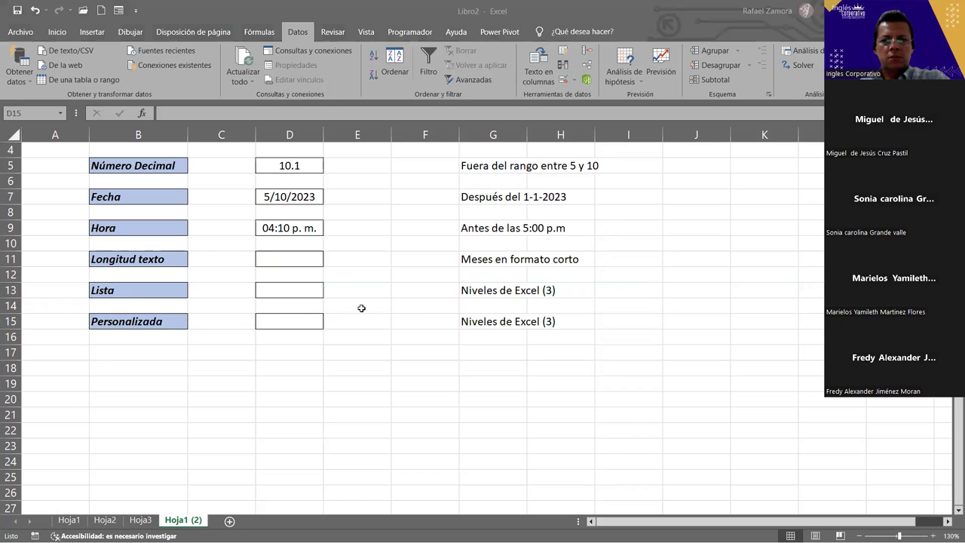
- Start replacing G15's note with 'Fecha actual (sistema)'
click(493, 335)
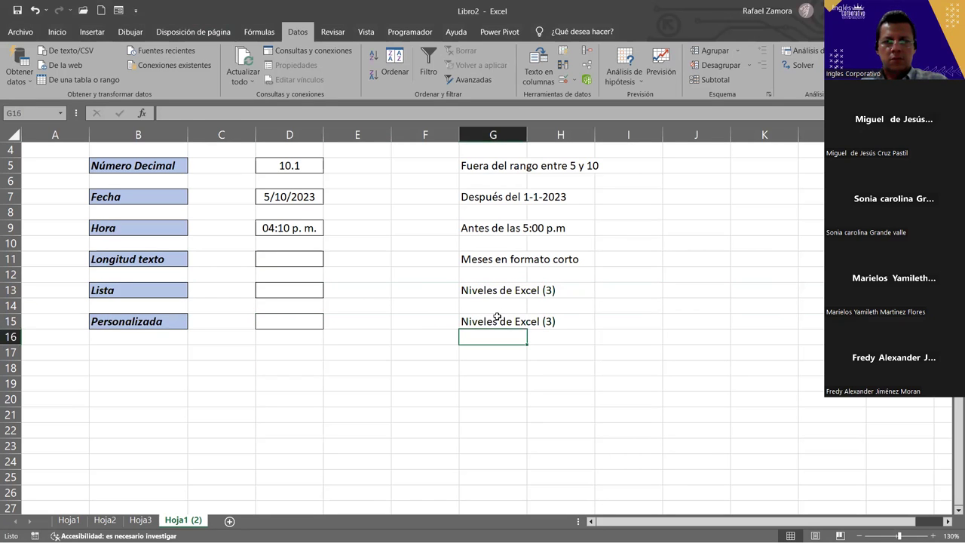
click(496, 318)
text(Fecha actual)
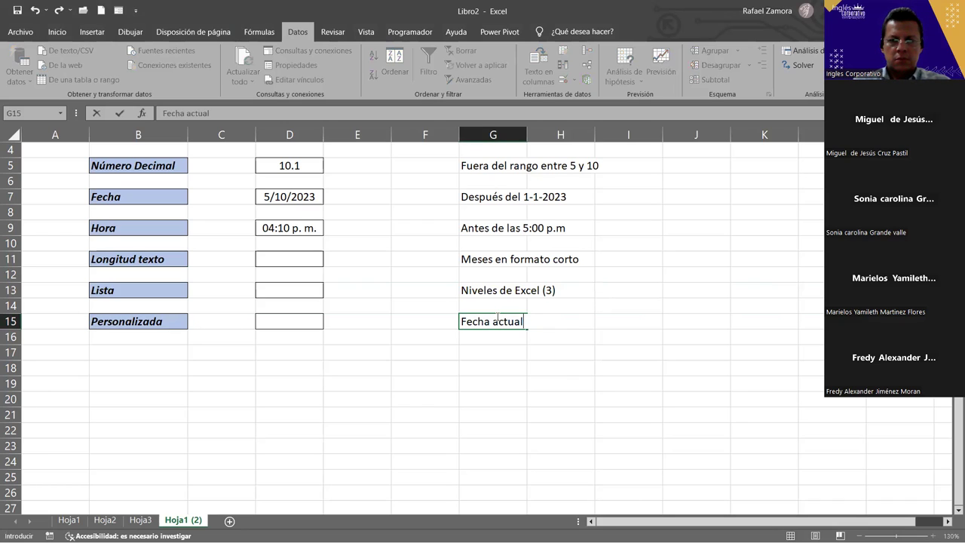
text( ()
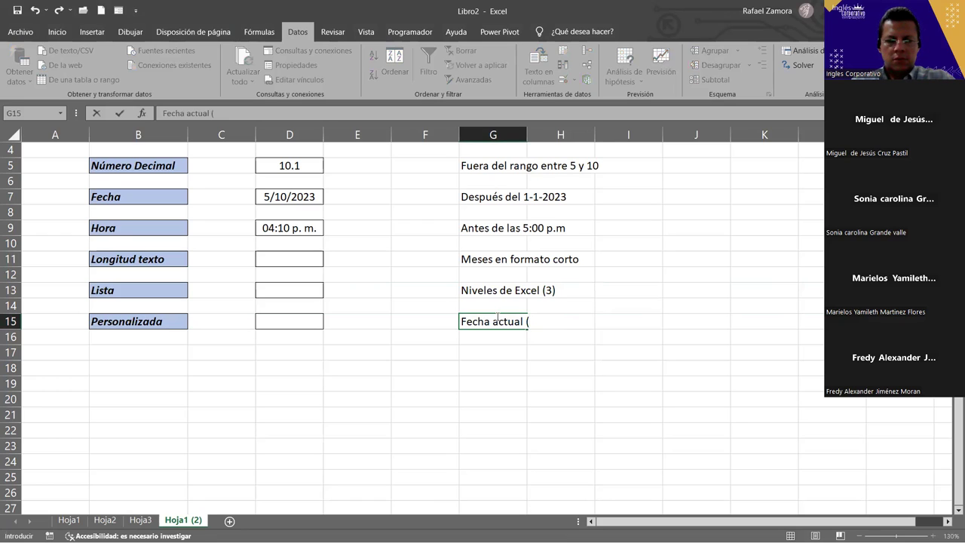
text(sistema))
- Commit G15's note 'Fecha actual (sistema)' and select the empty cell D11
key(Return)
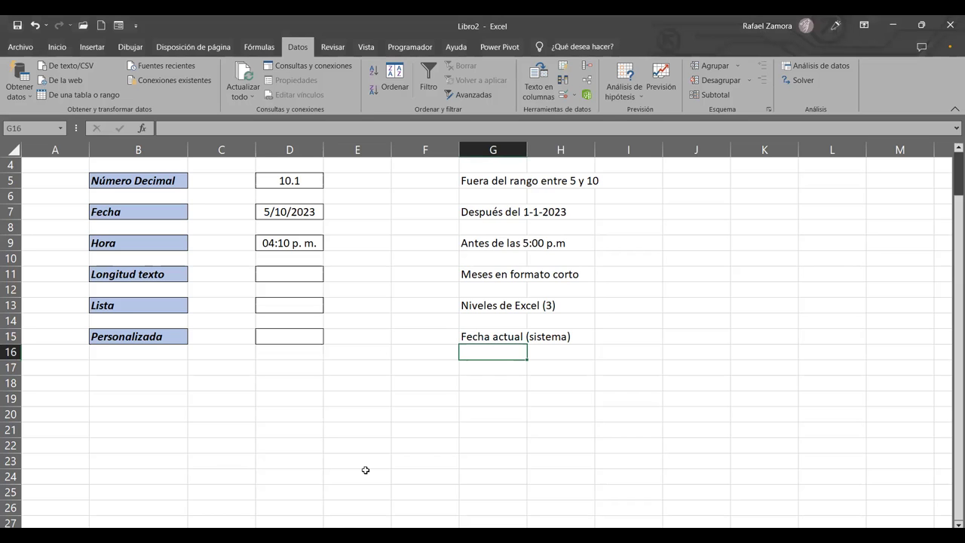
click(825, 68)
click(281, 272)
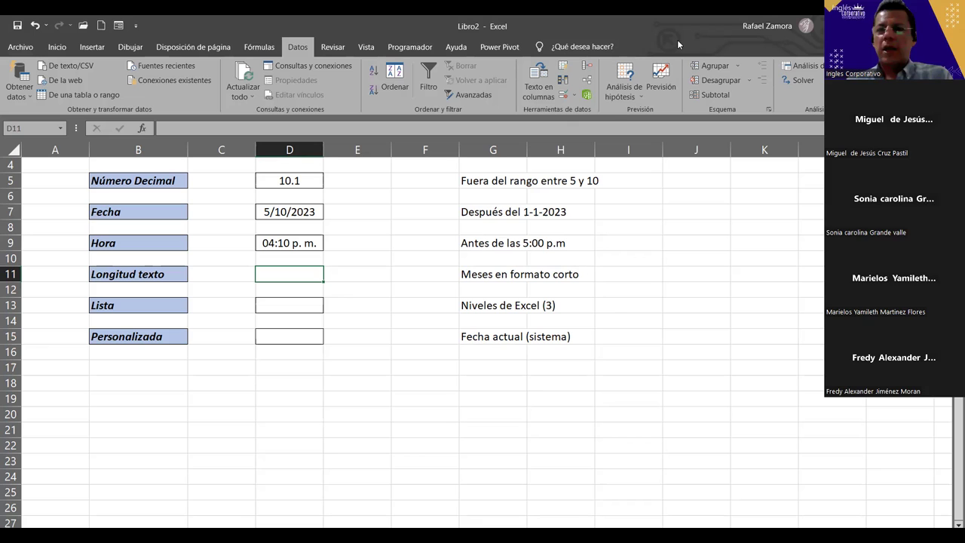
click(311, 274)
click(338, 285)
click(304, 276)
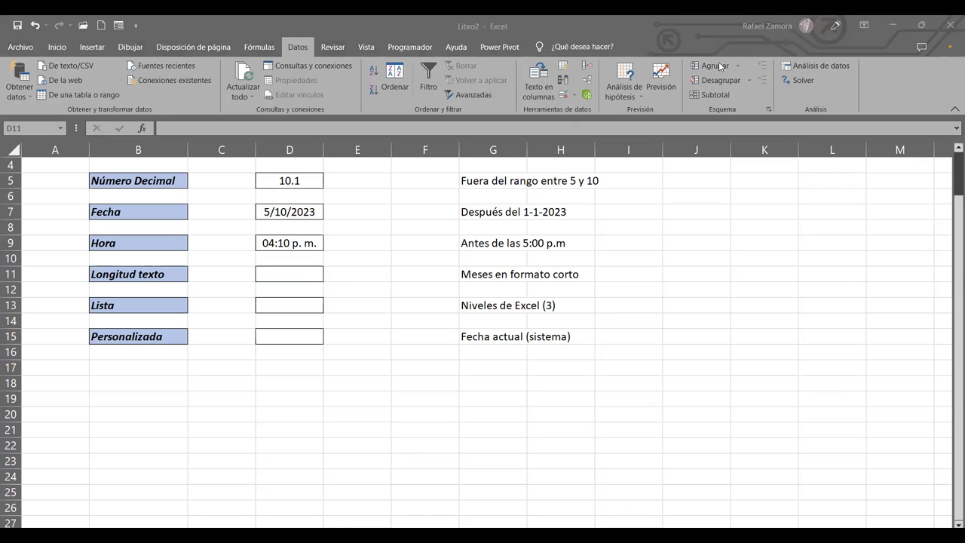
click(278, 347)
click(288, 276)
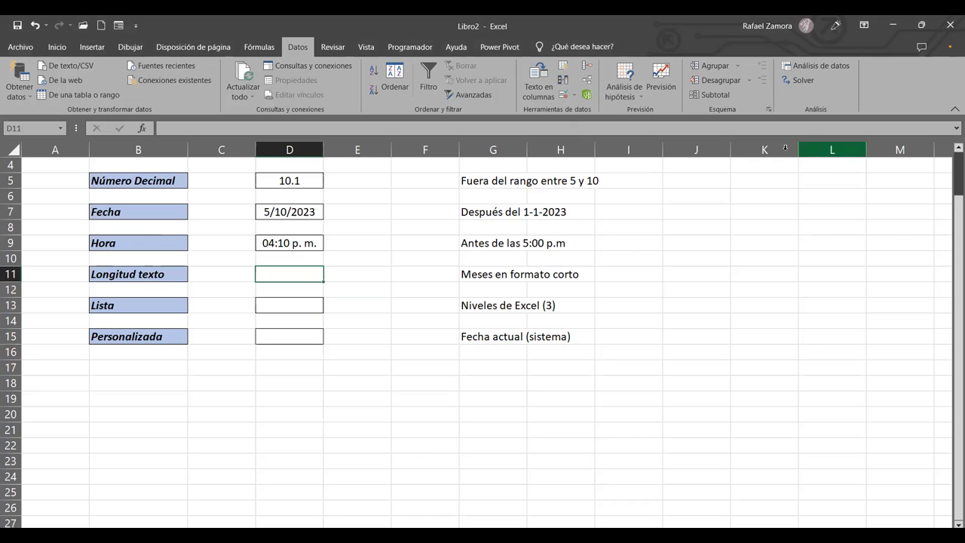
- Set D11's validation to Longitud del texto, menor o igual que, maximum 3
click(567, 98)
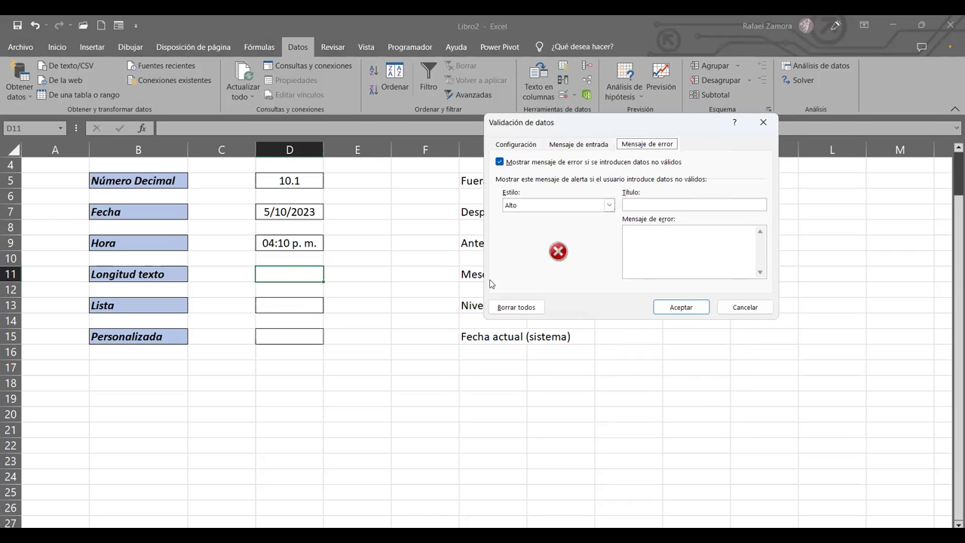
click(518, 145)
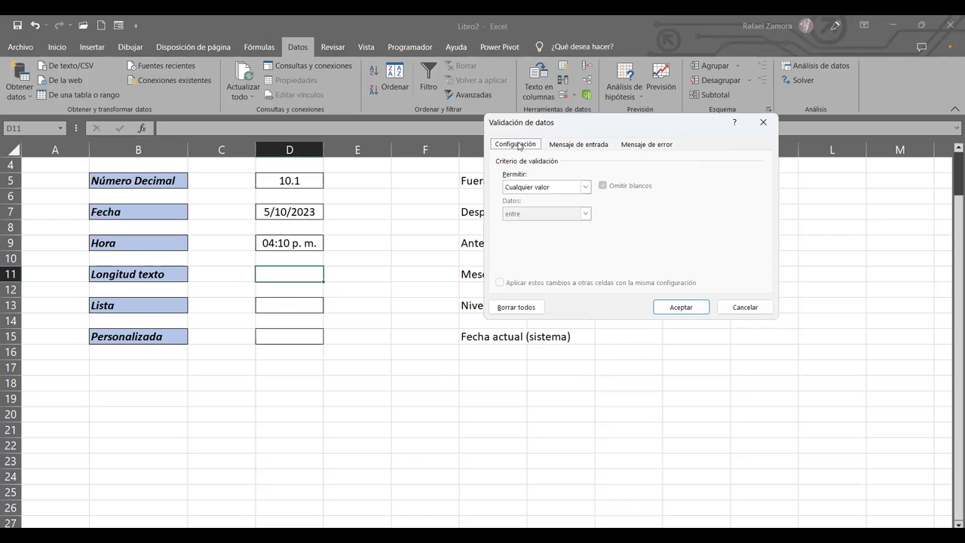
click(557, 188)
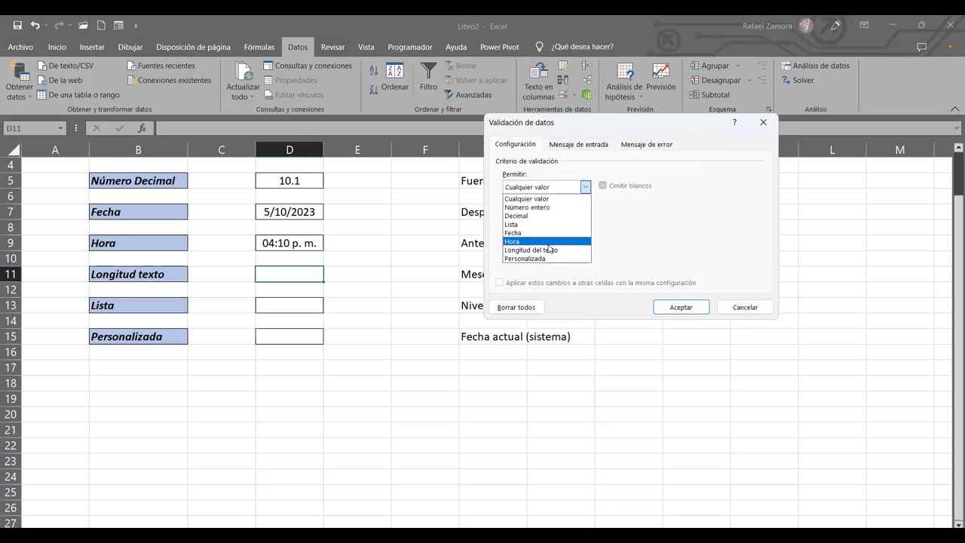
click(549, 251)
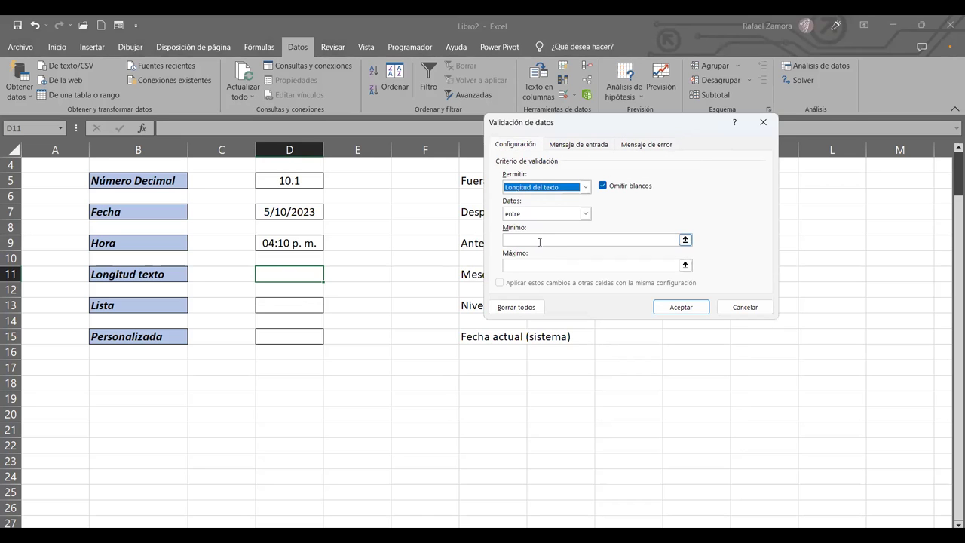
click(540, 240)
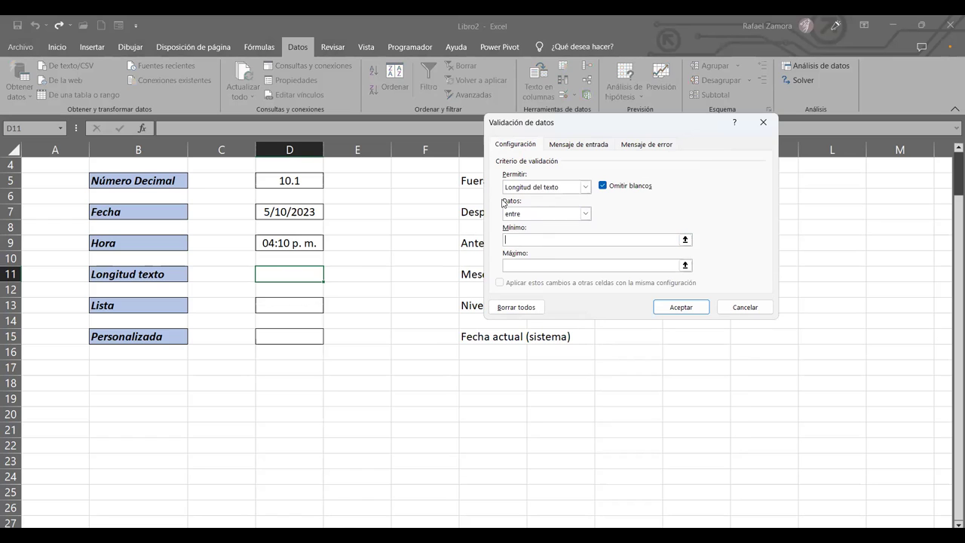
click(586, 214)
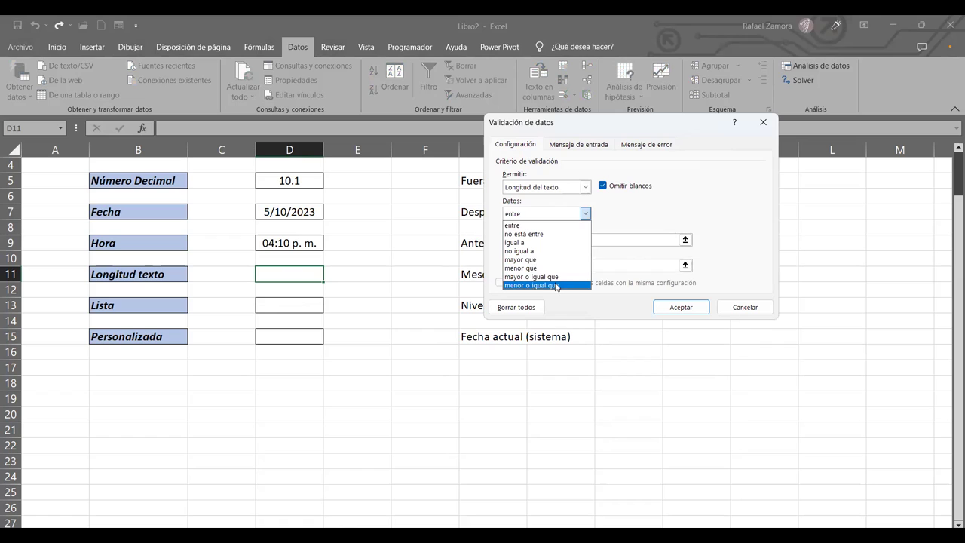
click(556, 285)
text(3)
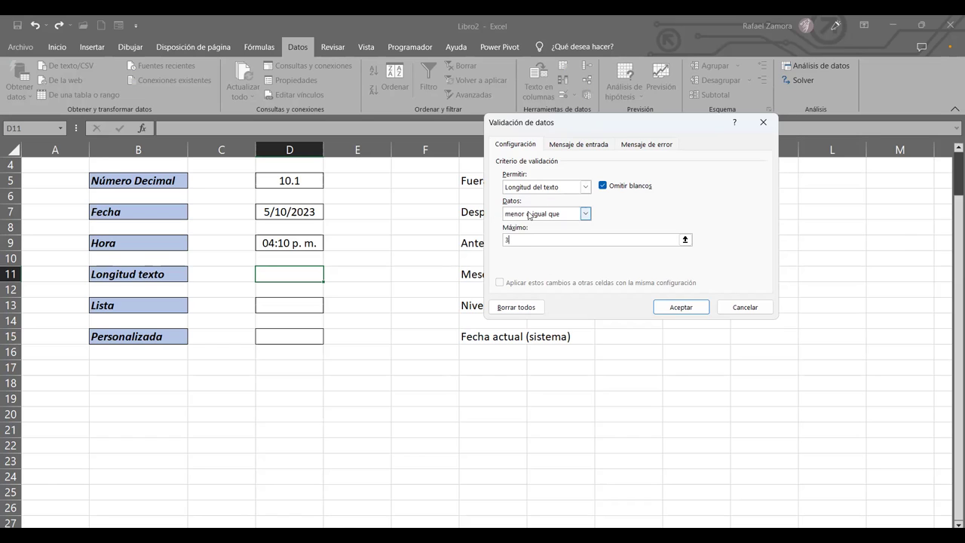
click(518, 237)
- Enter input message title 'Meses' and message 'Ingrese mes en formato corto'
click(578, 144)
click(527, 204)
text(MEses)
key(BackSpace)
key(BackSpace)
key(BackSpace)
key(BackSpace)
text(awa)
key(BackSpace)
key(BackSpace)
key(BackSpace)
text(ses)
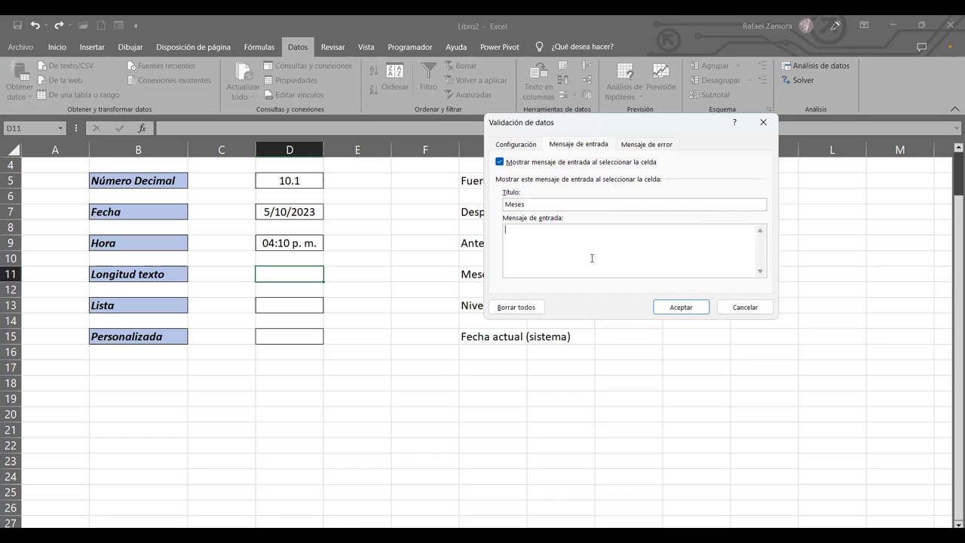
text(Ingrese mes en formato corto)
- Set the error alert title 'ERROR' and message 'Revise dato ingresado'
click(667, 146)
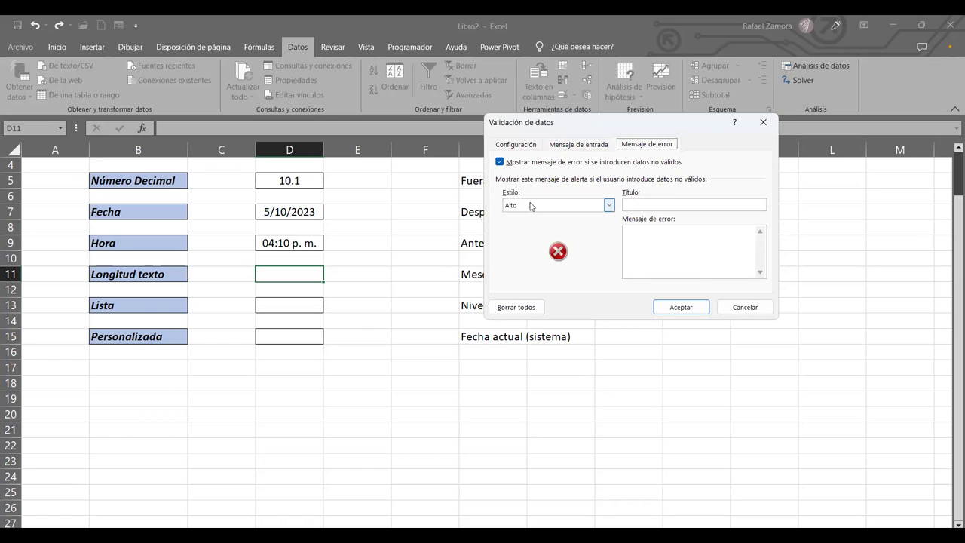
click(675, 203)
text(ERROR)
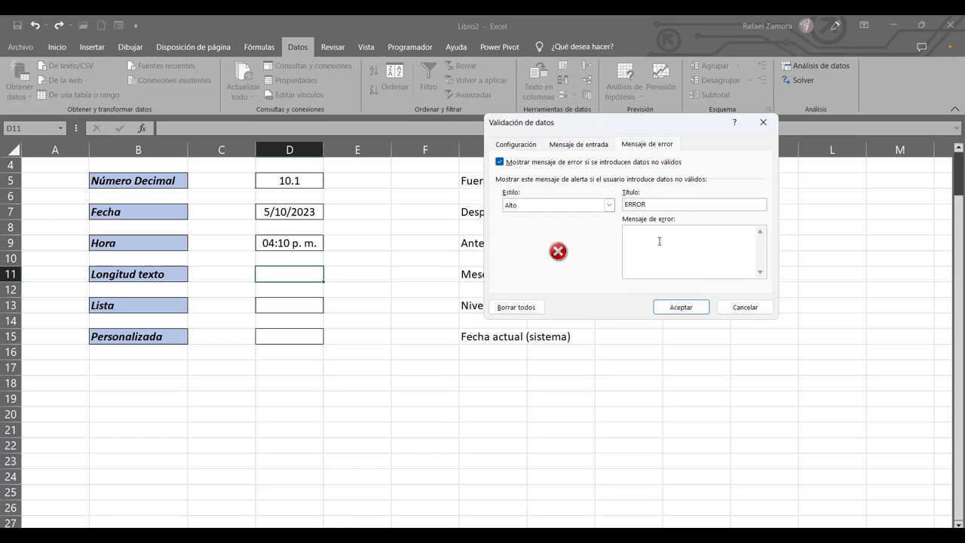
click(659, 241)
text(Revise dato ingresado)
drag(710, 232, 600, 231)
- Apply D11's rule and confirm that 'enero' is rejected
click(678, 307)
click(363, 355)
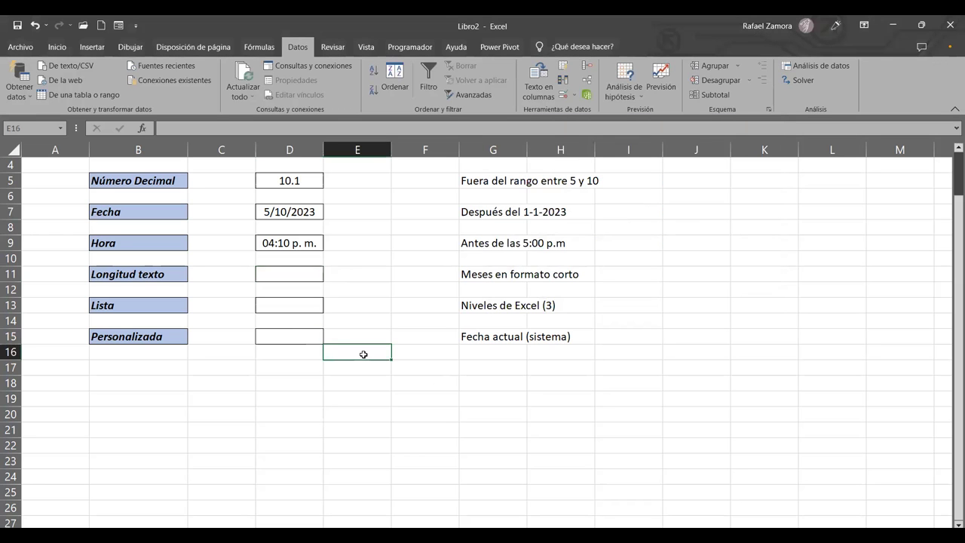
click(859, 300)
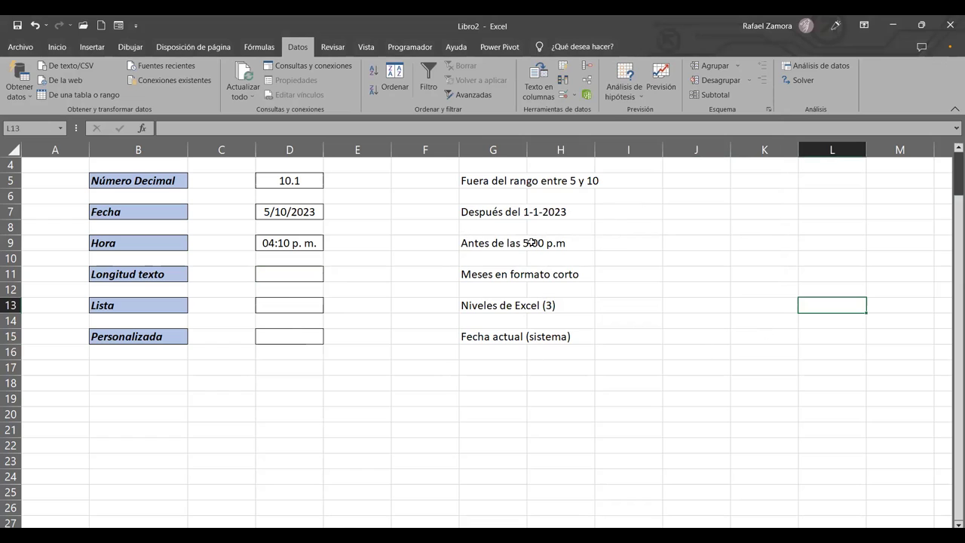
click(288, 275)
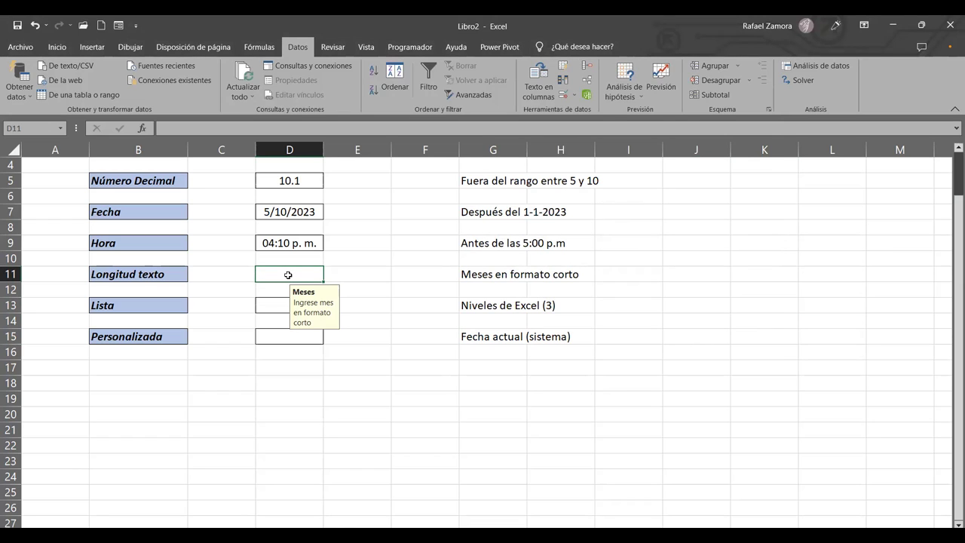
text(enero)
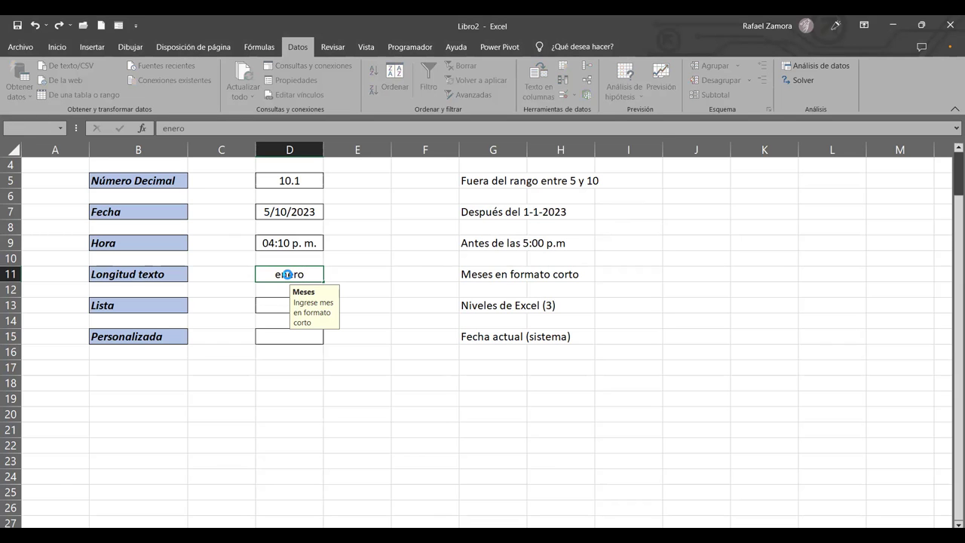
key(Return)
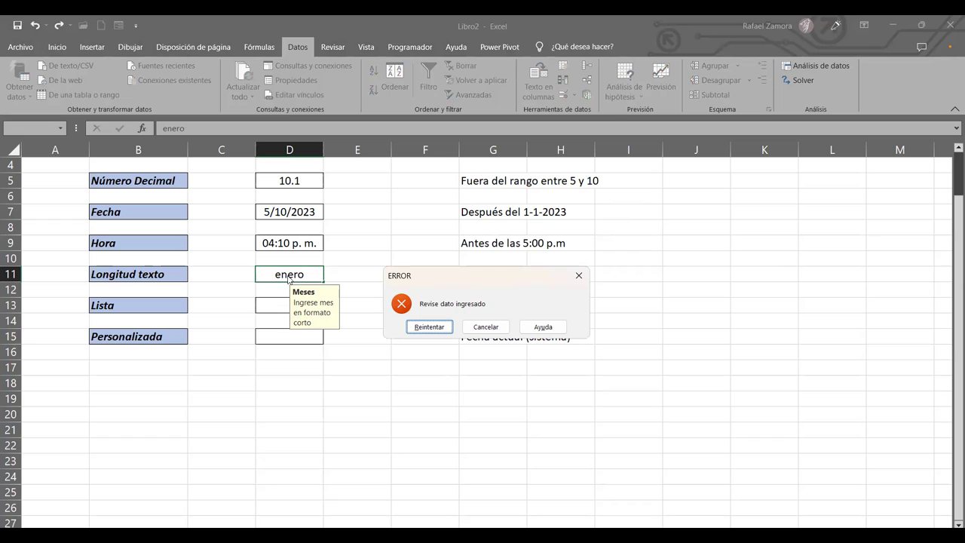
click(429, 327)
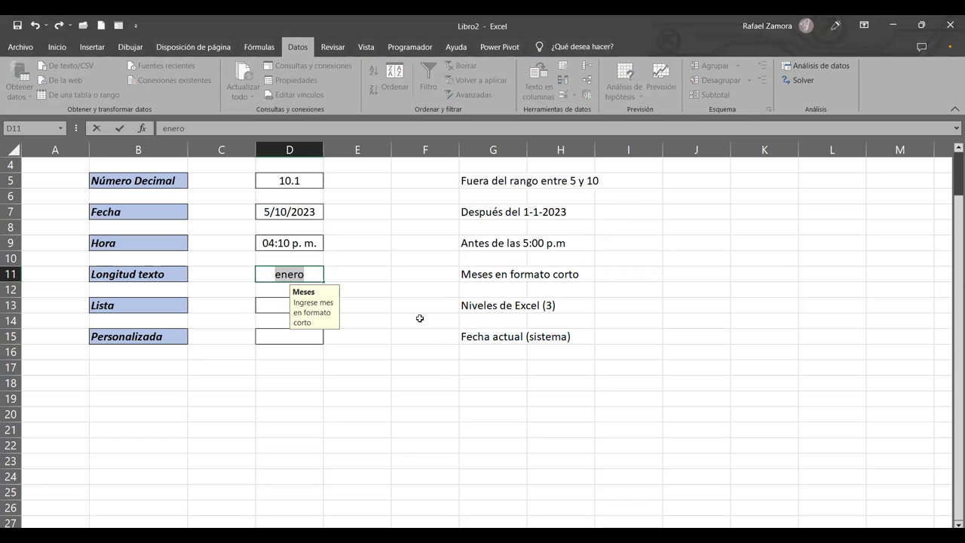
- Enter short months en, ene, feb, mar and abr in D11, all accepted
text(ene)
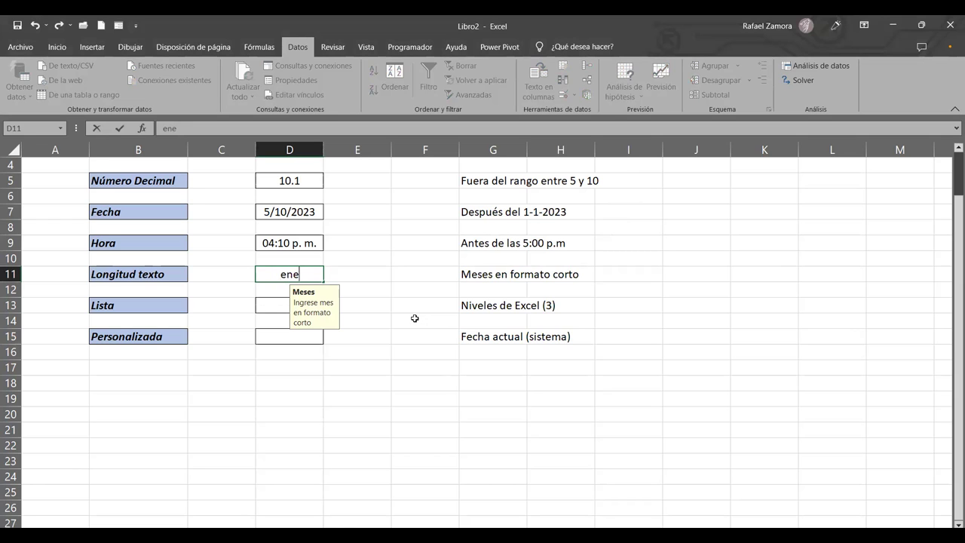
key(BackSpace)
key(Return)
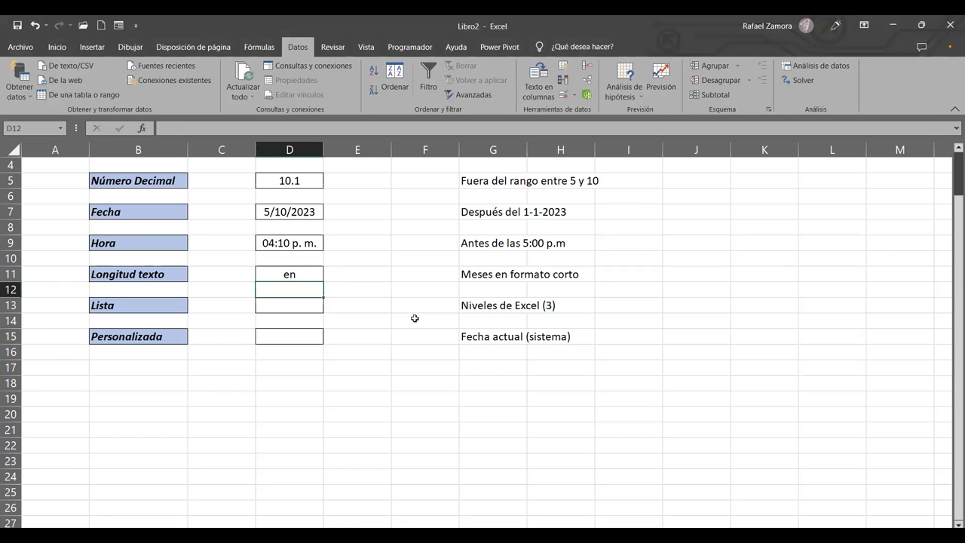
key(Up)
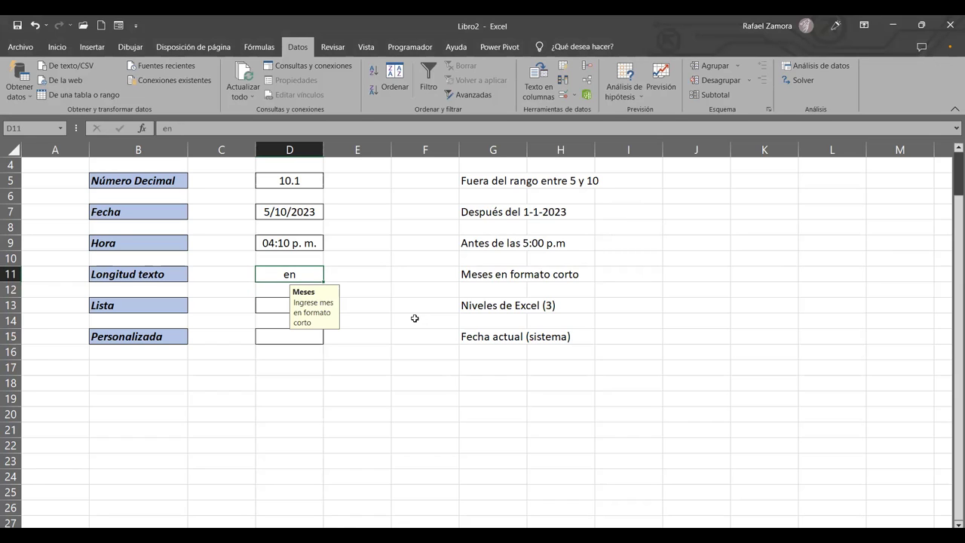
text(ene)
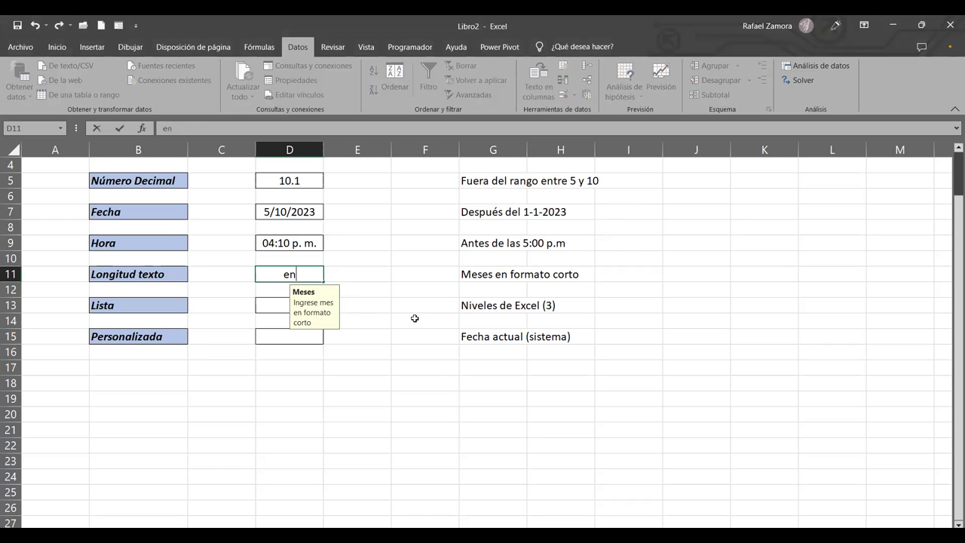
key(Return)
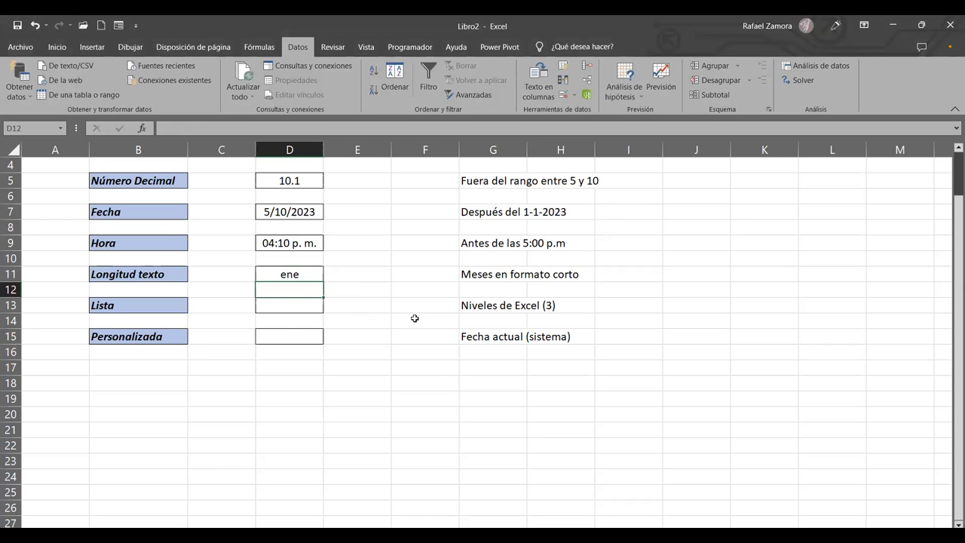
key(Up)
text(feb)
key(Return)
key(Up)
text(mar)
key(ctrl+Return)
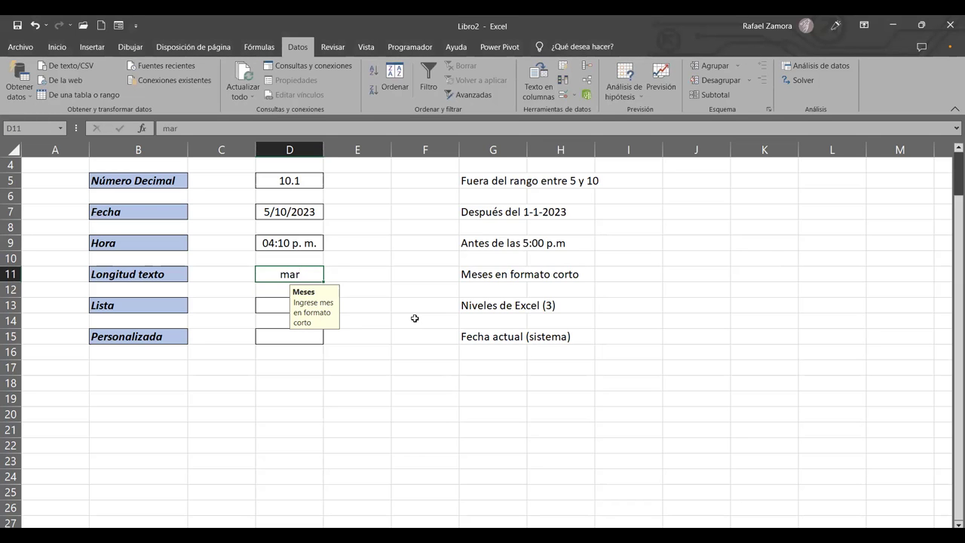
text(abr)
key(ctrl+Return)
- Try 'mayo' in D11 and cancel the ERROR alert, leaving abr
text(m)
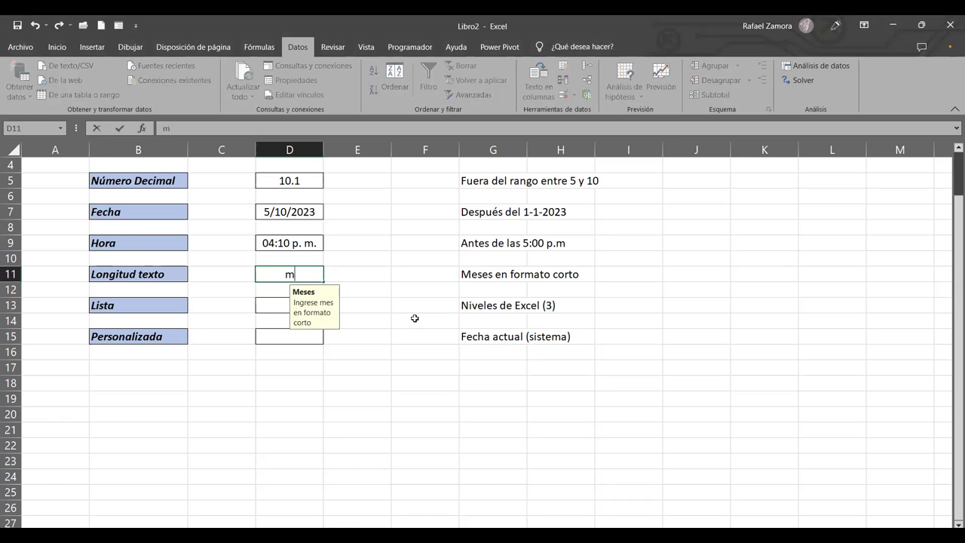
text(a)
text(yo)
key(Return)
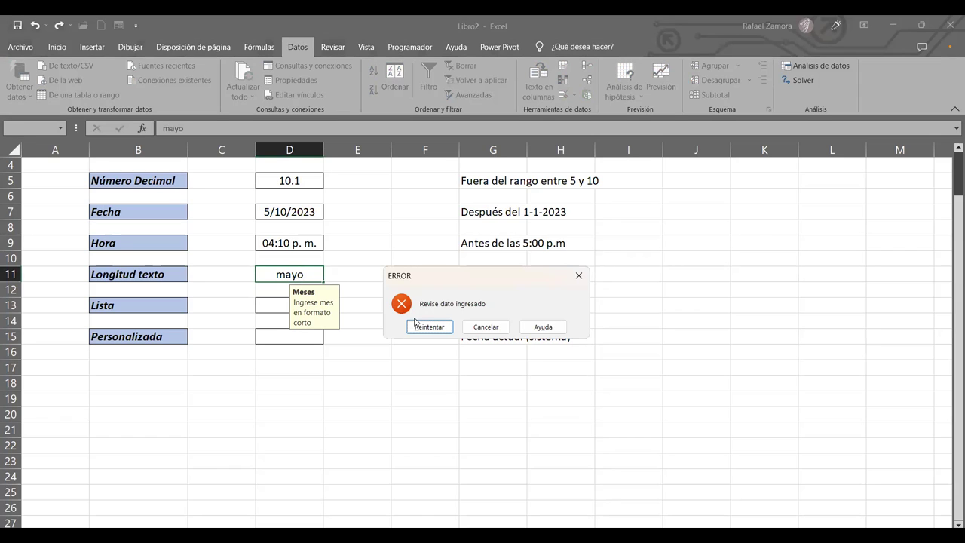
click(415, 322)
text(abr)
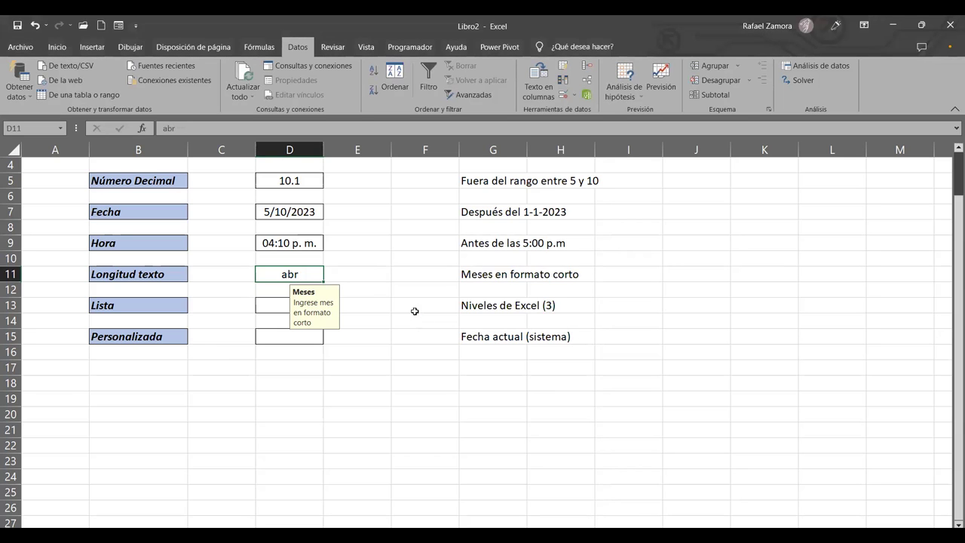
click(433, 340)
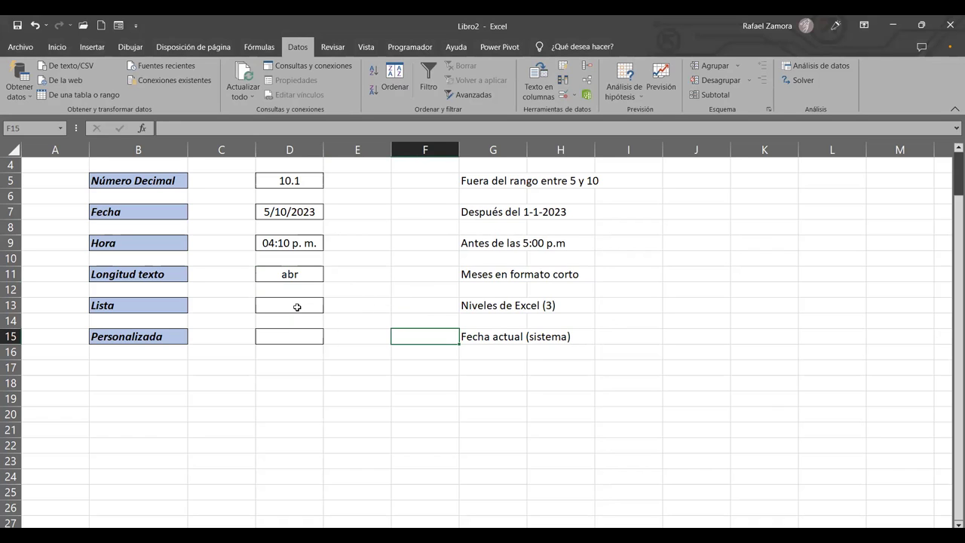
click(297, 307)
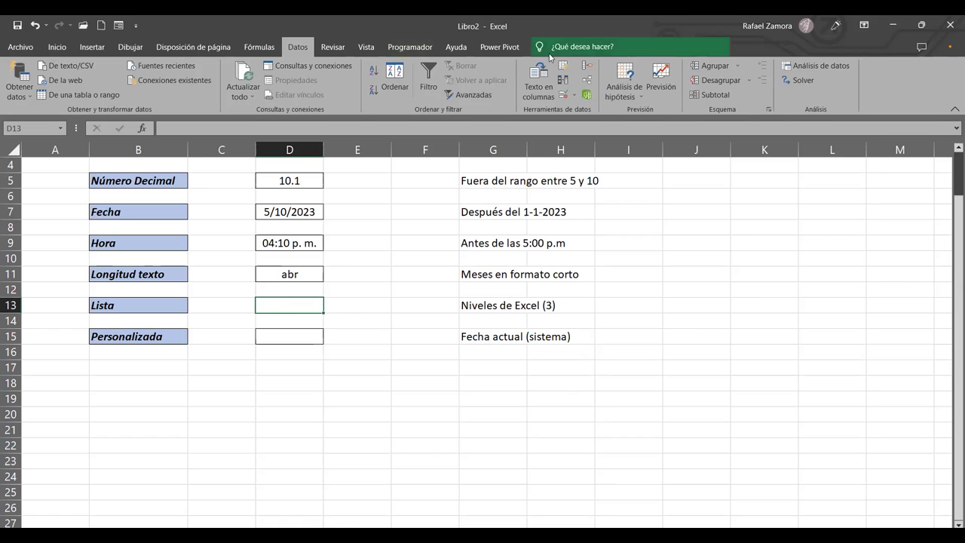
- Open D13's Data Validation settings and expand the Permitir list of allowed data
click(571, 98)
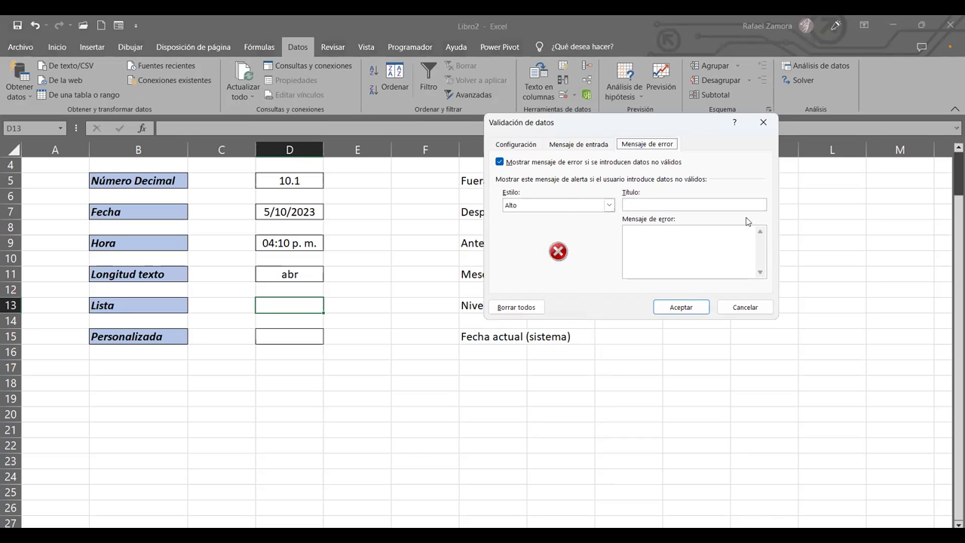
click(526, 145)
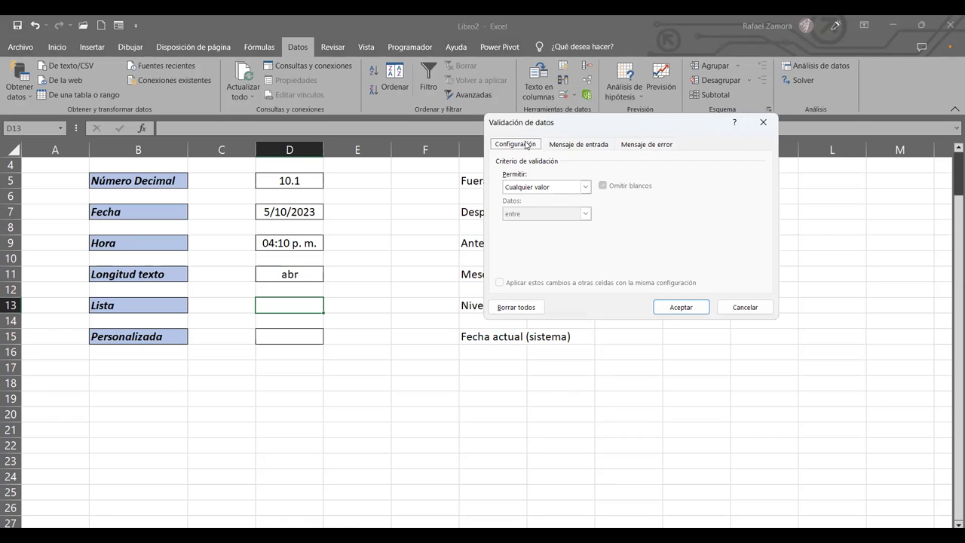
click(583, 188)
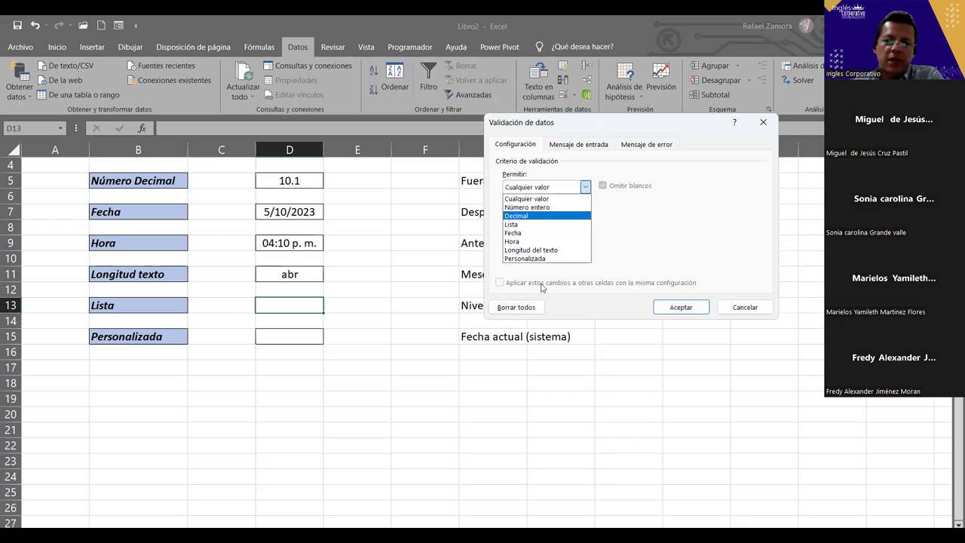
click(543, 224)
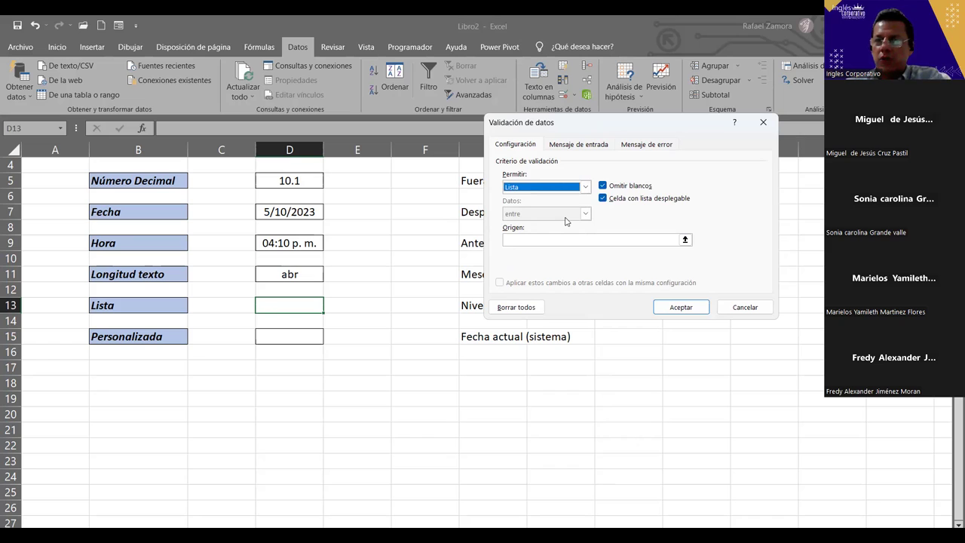
click(528, 238)
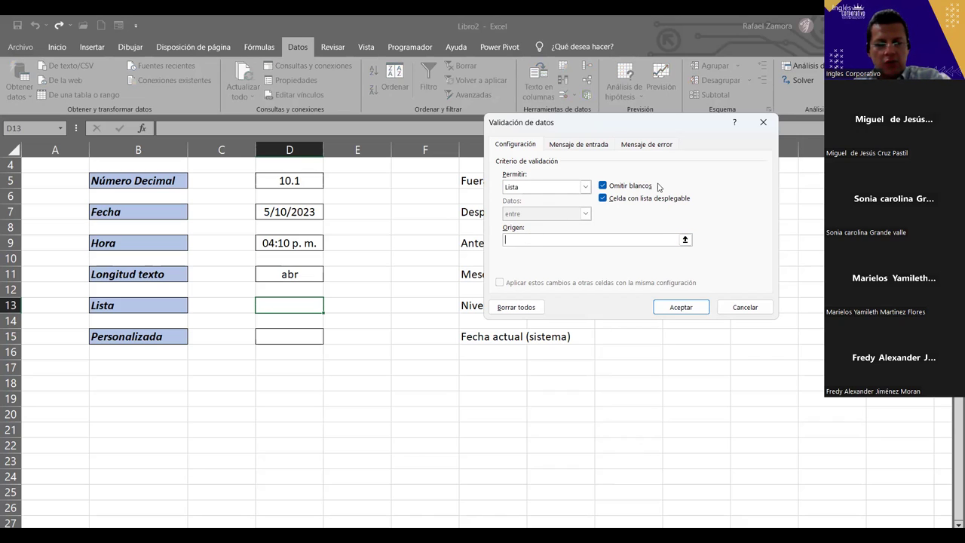
text(2=)
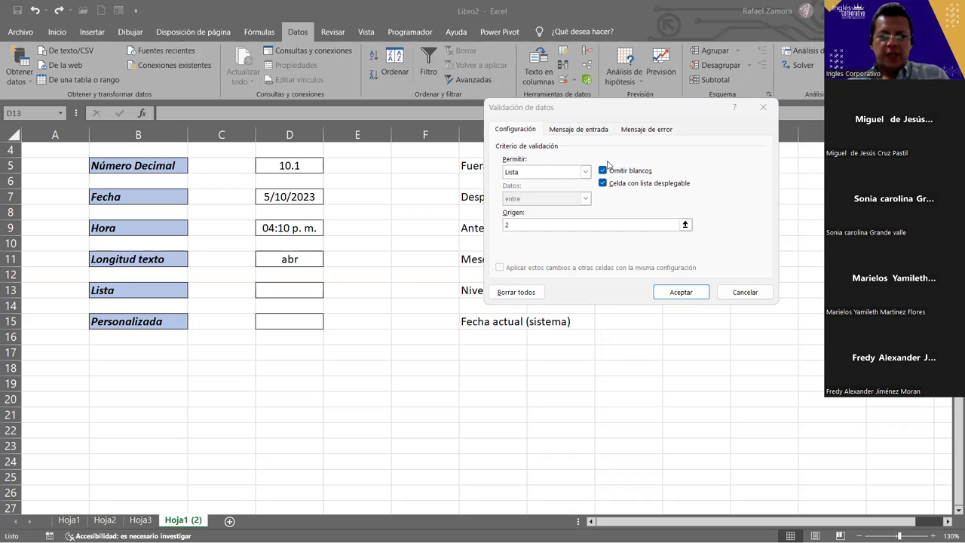
click(720, 210)
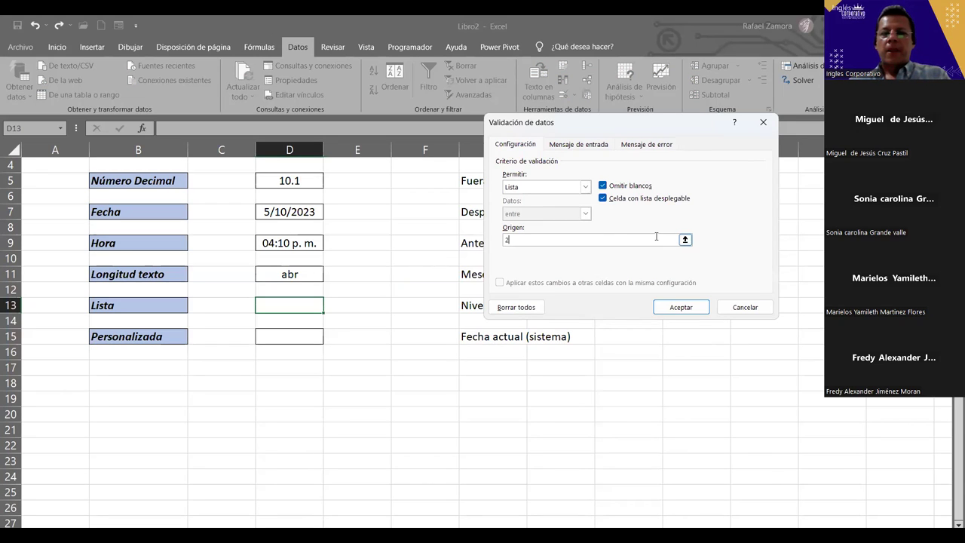
key(BackSpace)
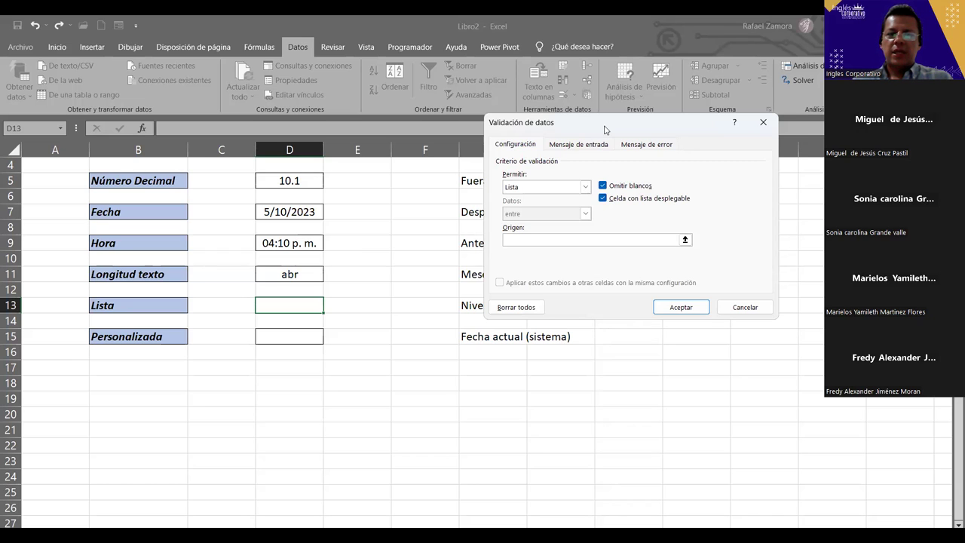
drag(604, 130, 581, 85)
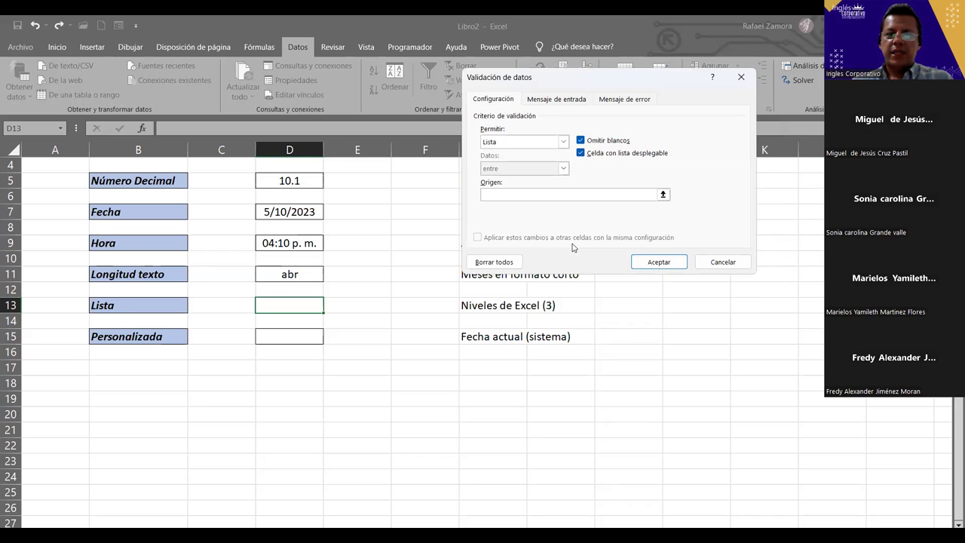
click(503, 194)
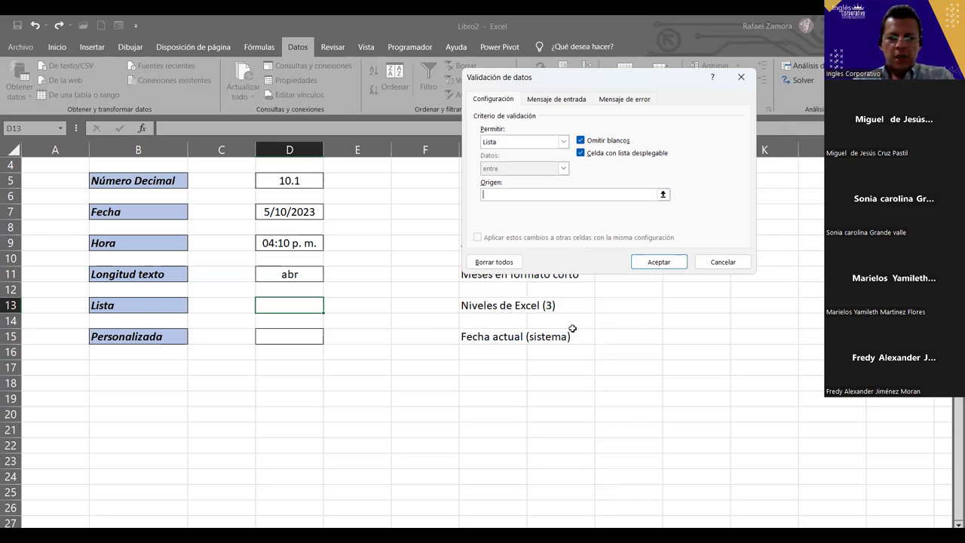
- Enter the list source 'Excel Básico, Excel Intermedio, Excel Avanzado' and confirm
text(ExcelBásico)
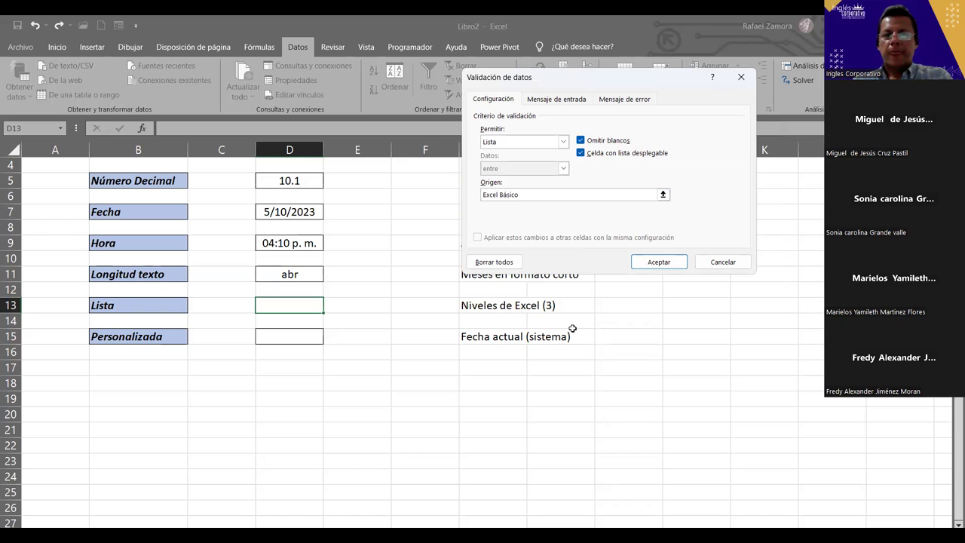
text(,)
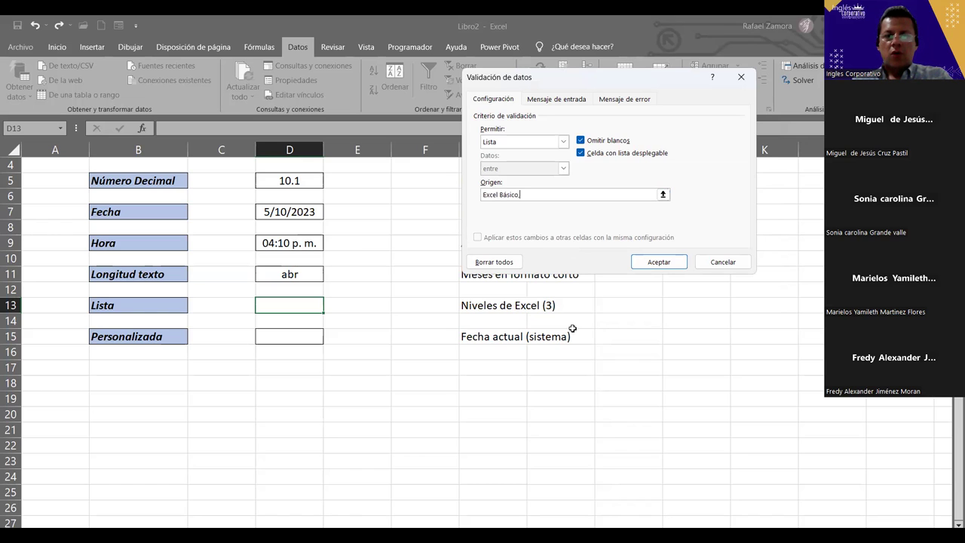
text( Excel Intermedio, )
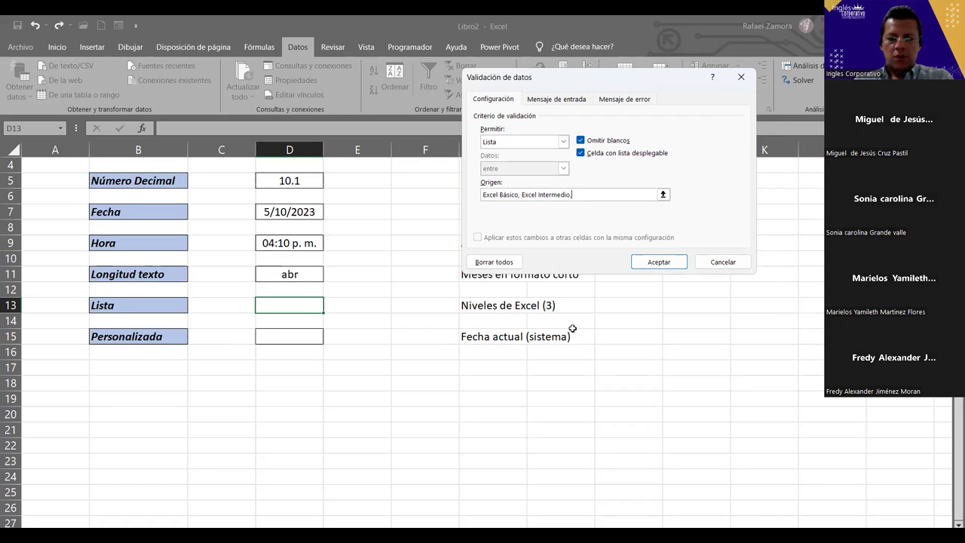
text(Excel Avanzadoo)
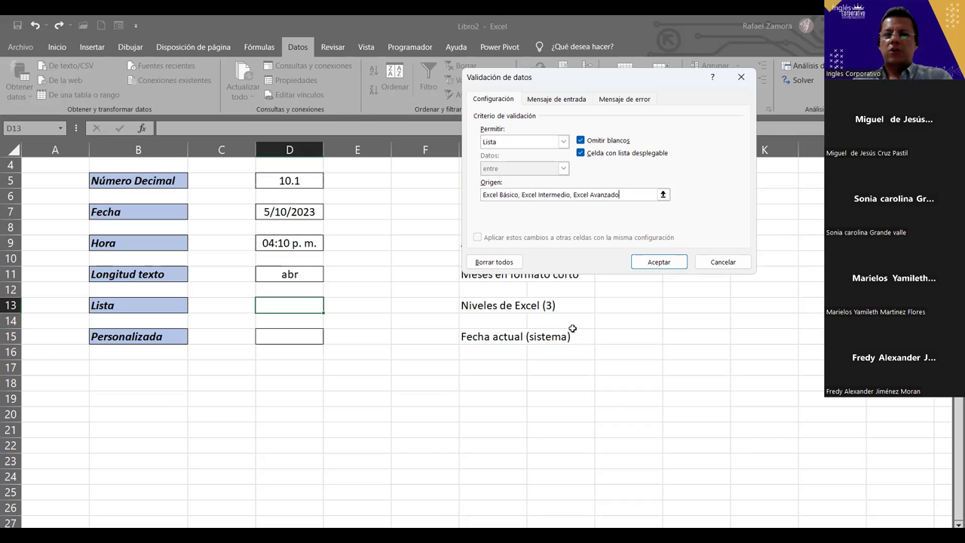
click(657, 262)
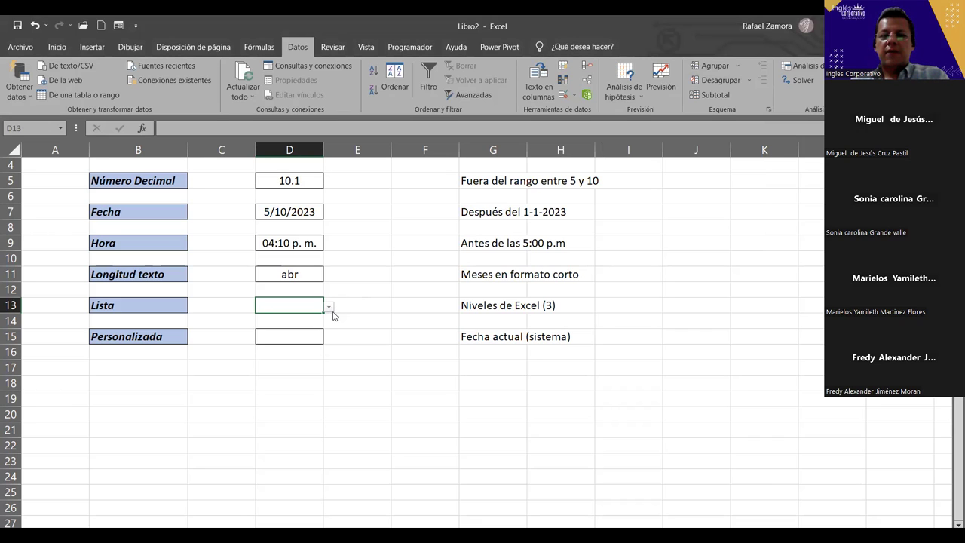
- Pick Excel Avanzado in D13 and widen column D so it fits
click(329, 308)
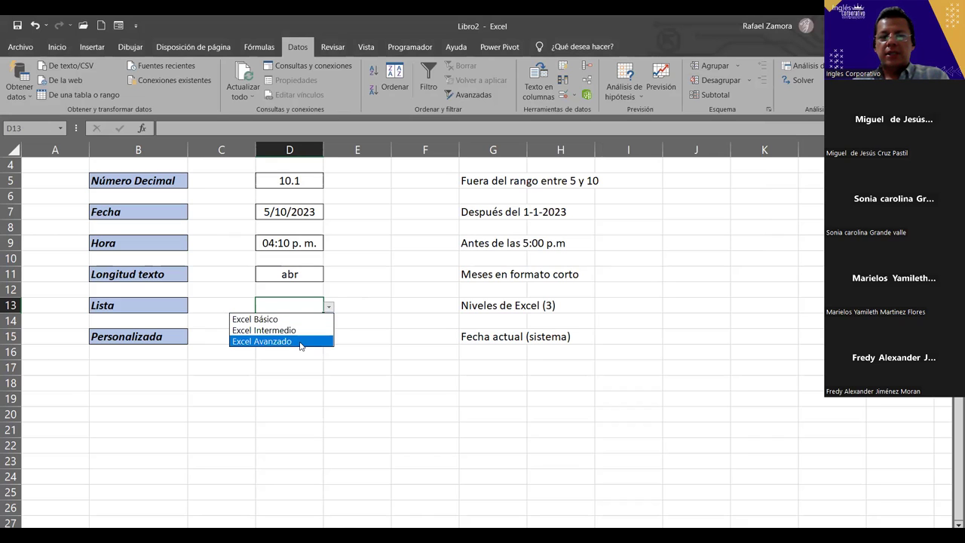
click(275, 341)
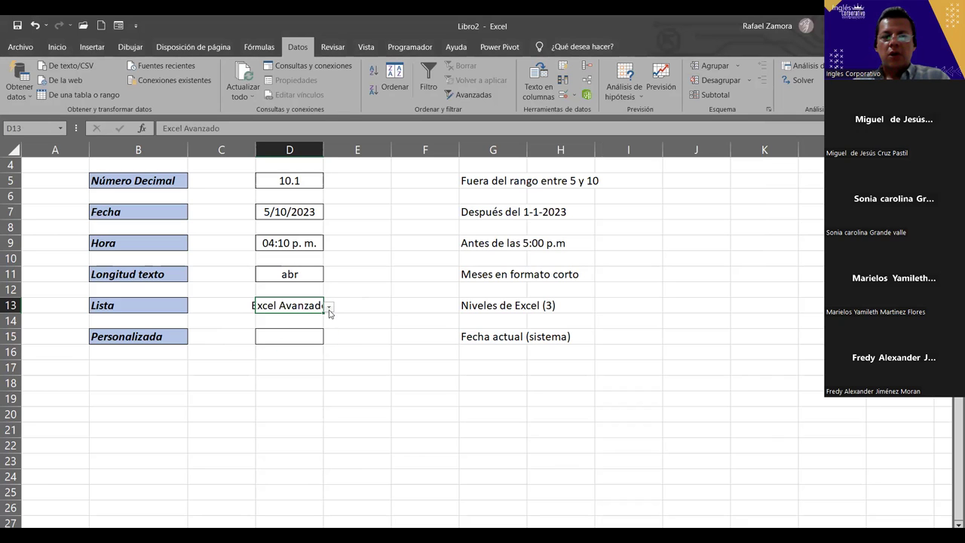
drag(323, 150, 344, 147)
click(349, 307)
- Cycle D13 through Excel Básico and Excel Intermedio, ending on Excel Avanzado
click(318, 321)
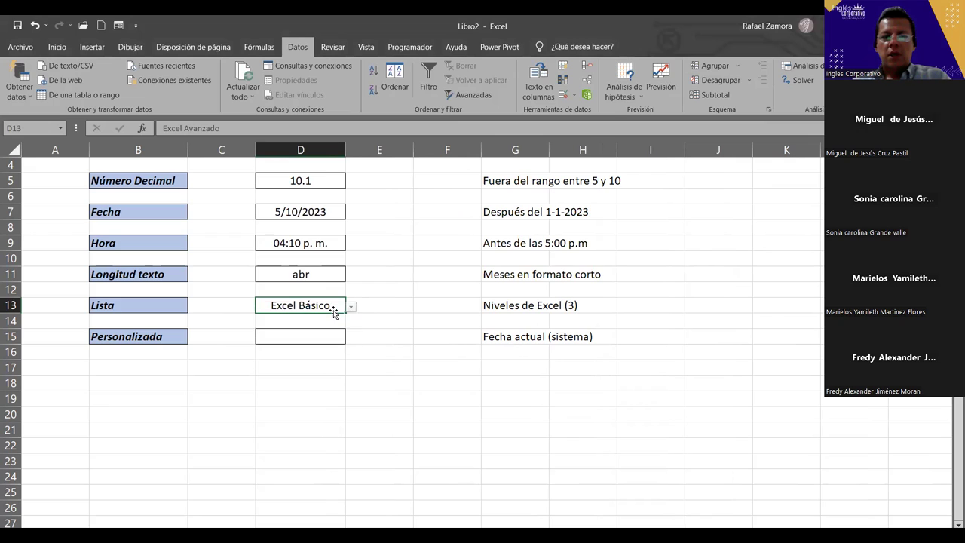
click(349, 307)
click(322, 330)
click(350, 307)
click(332, 341)
click(377, 385)
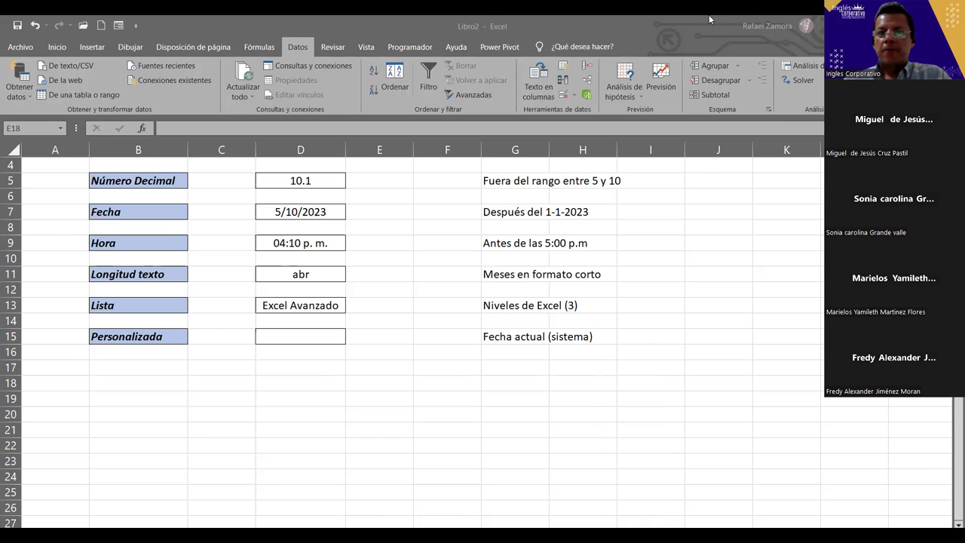
- Recheck D13's dropdown and dismiss it, leaving Excel Avanzado unchanged
click(313, 306)
click(352, 307)
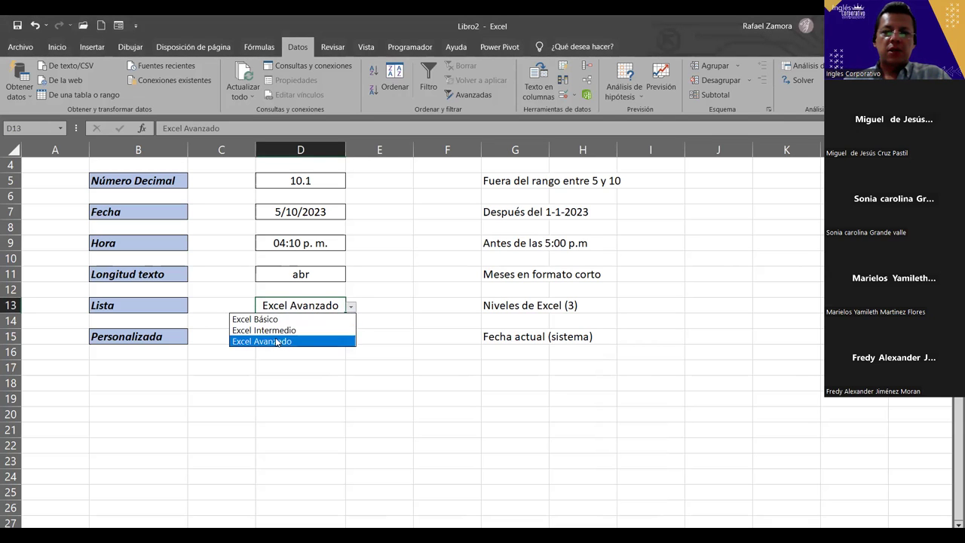
key(Escape)
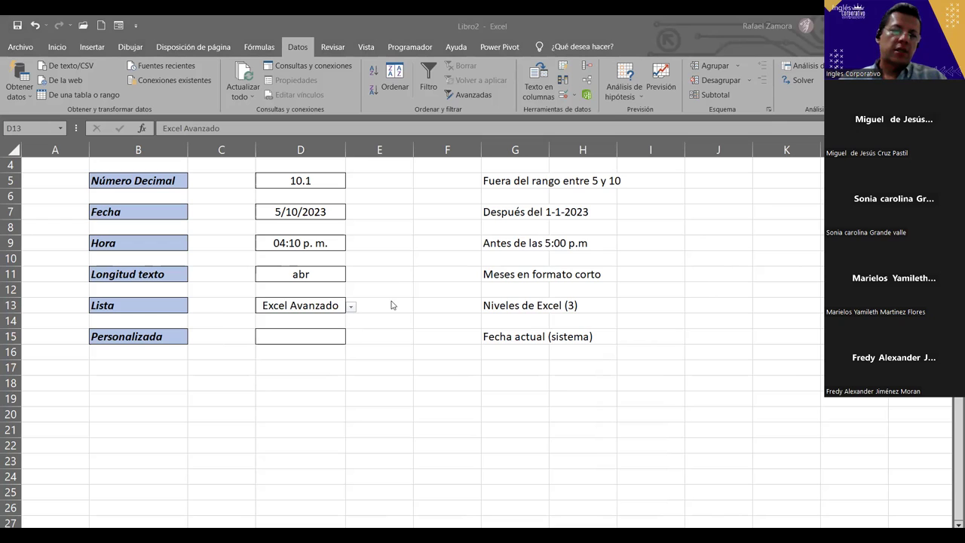
click(434, 396)
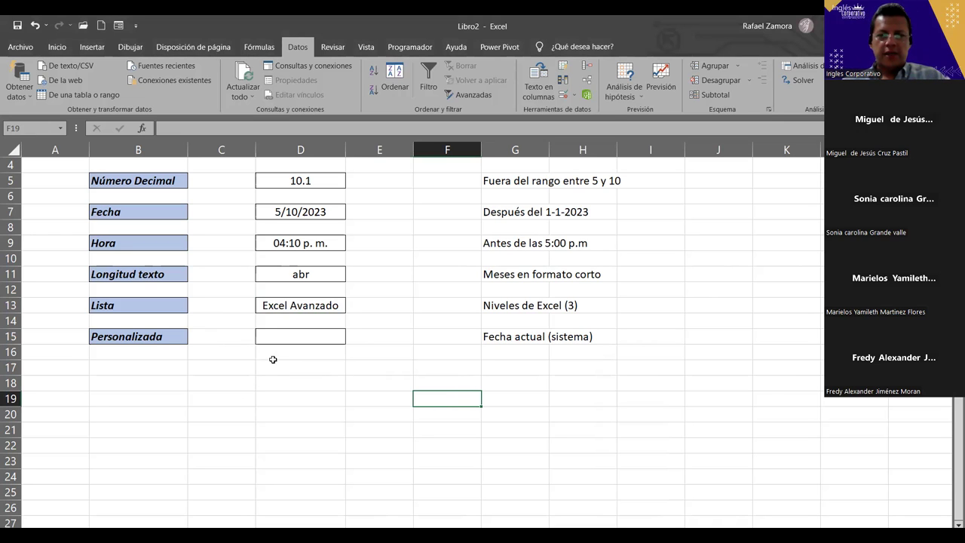
click(265, 331)
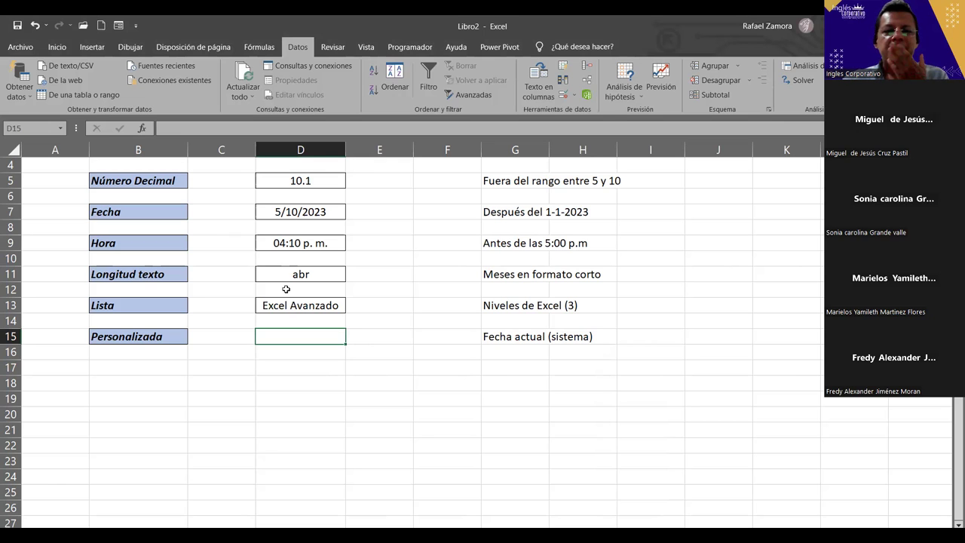
click(288, 319)
click(301, 380)
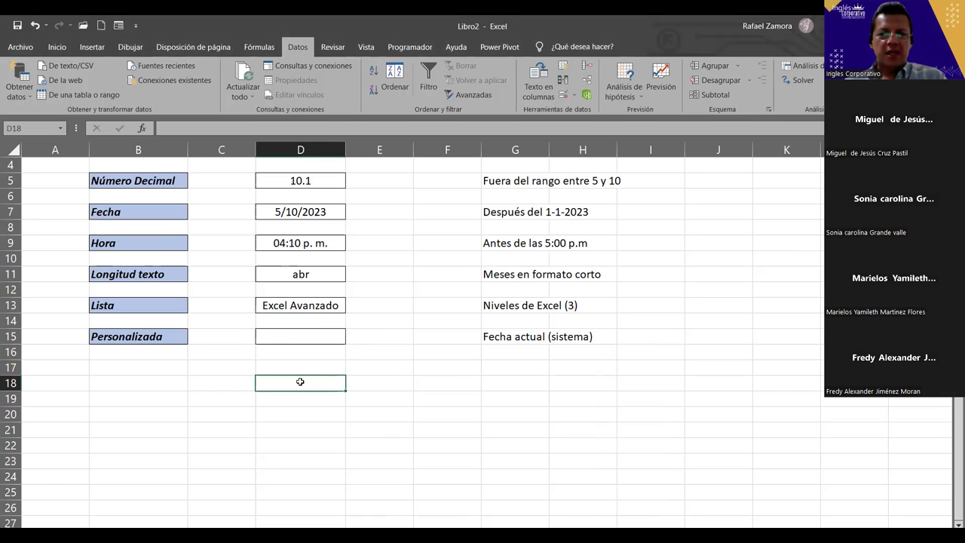
click(11, 337)
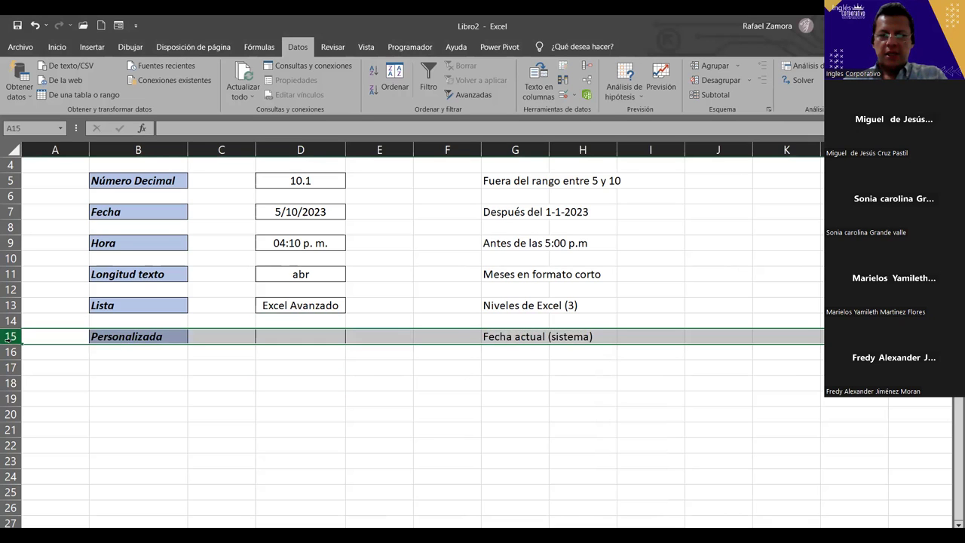
key(ctrl+plus)
key(ctrl+plus)
key(ctrl+plus)
key(ctrl+plus)
key(ctrl+plus)
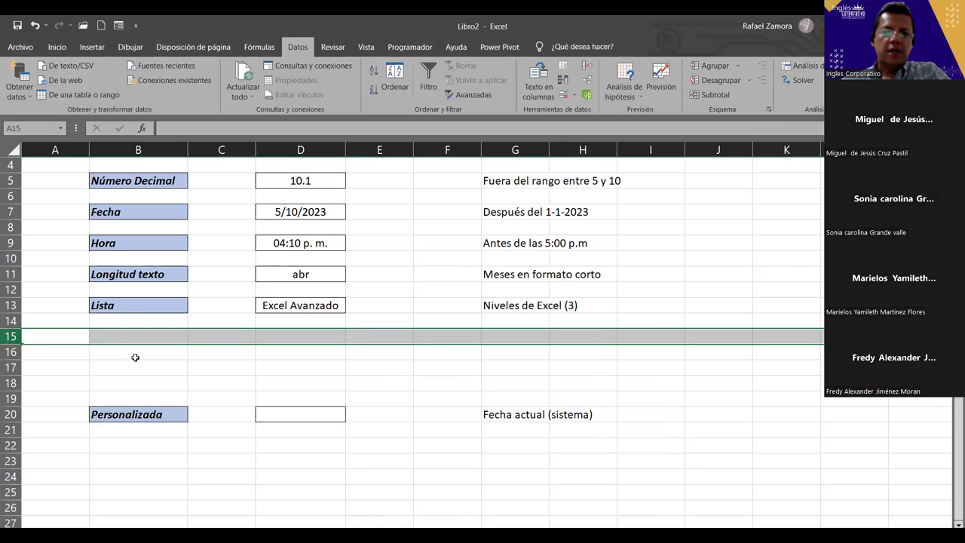
click(302, 336)
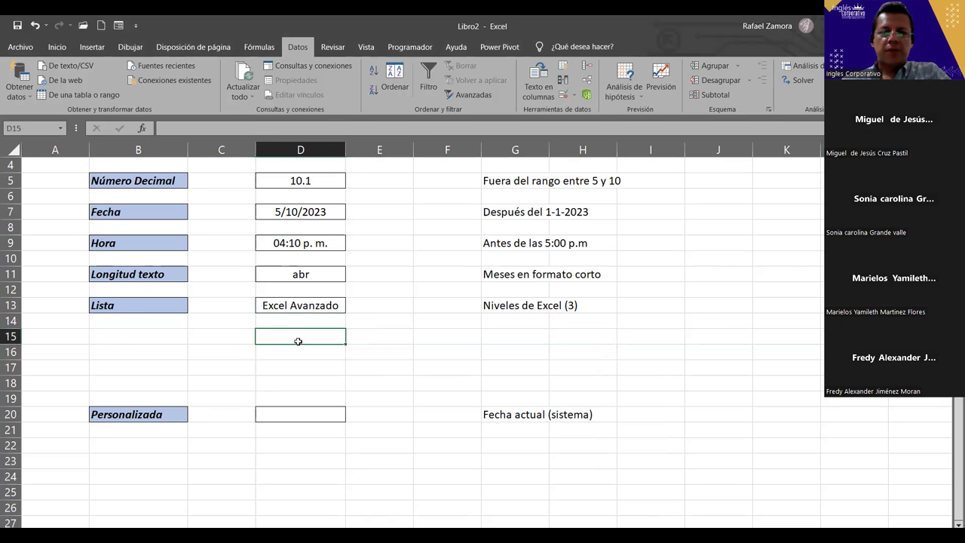
click(288, 367)
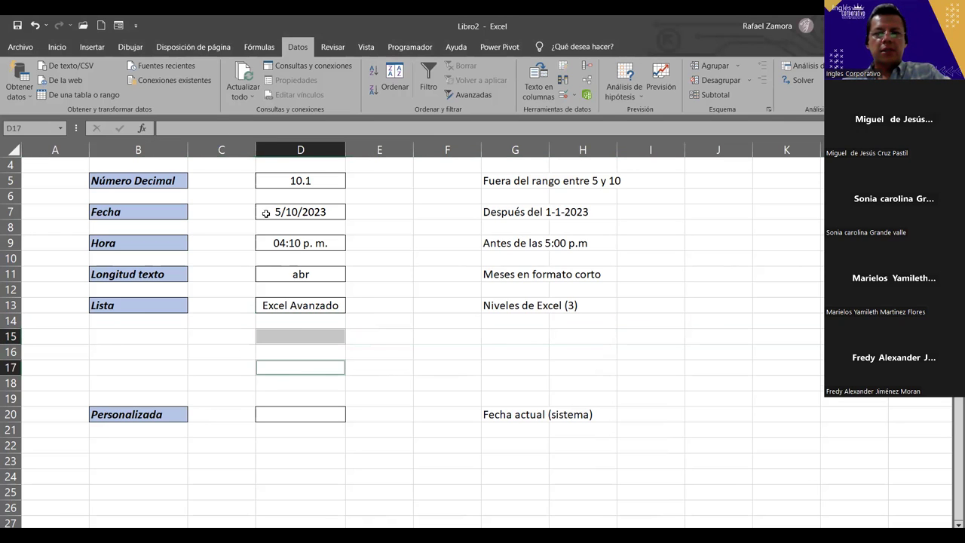
click(58, 47)
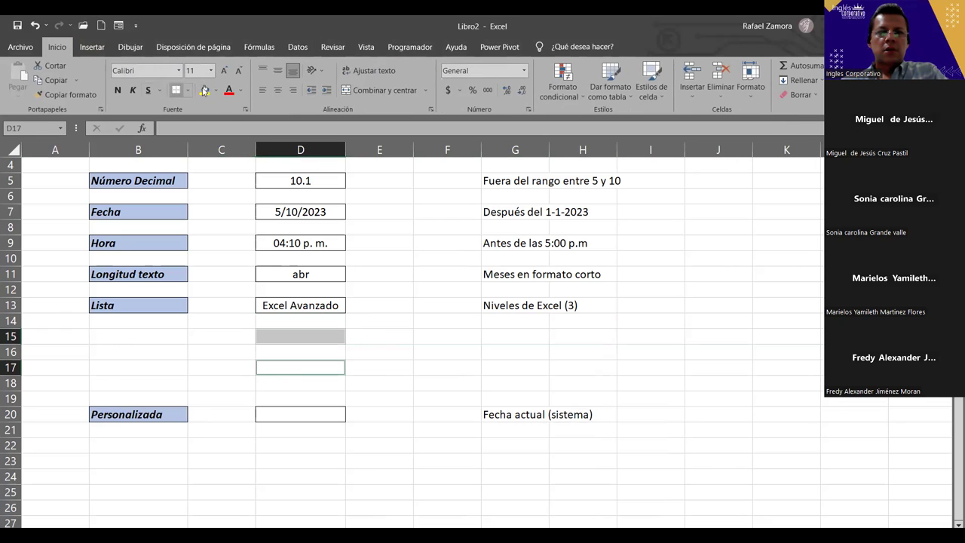
click(187, 90)
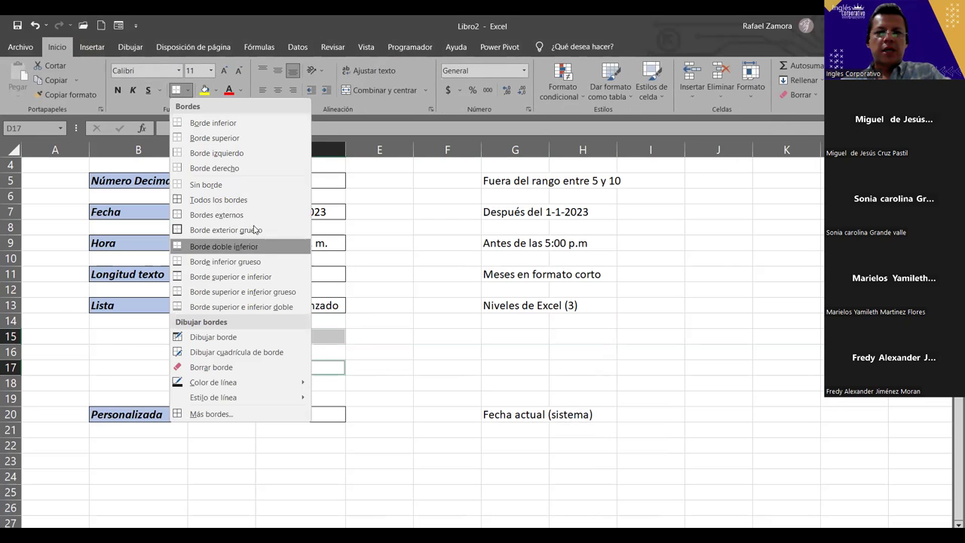
click(245, 199)
click(418, 336)
click(331, 362)
click(326, 339)
click(318, 364)
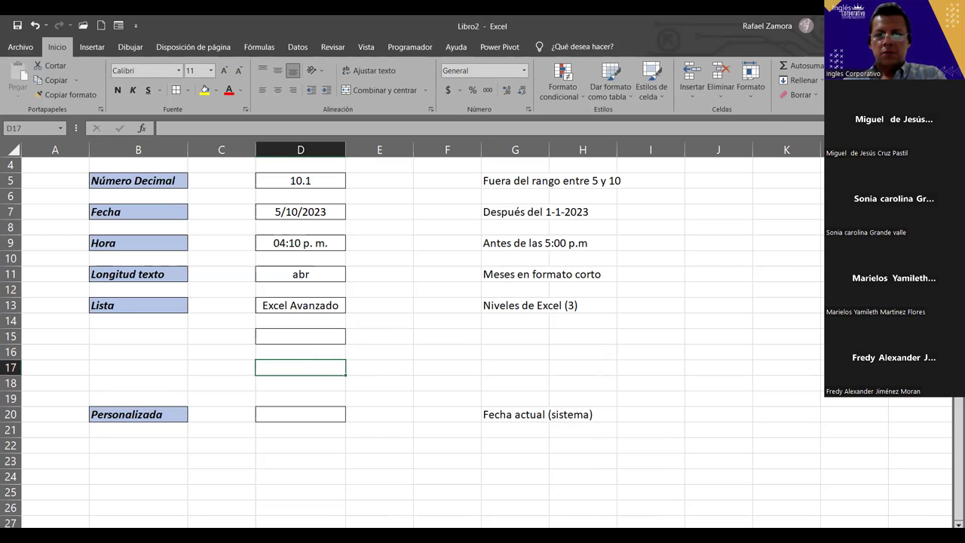
click(328, 343)
click(319, 309)
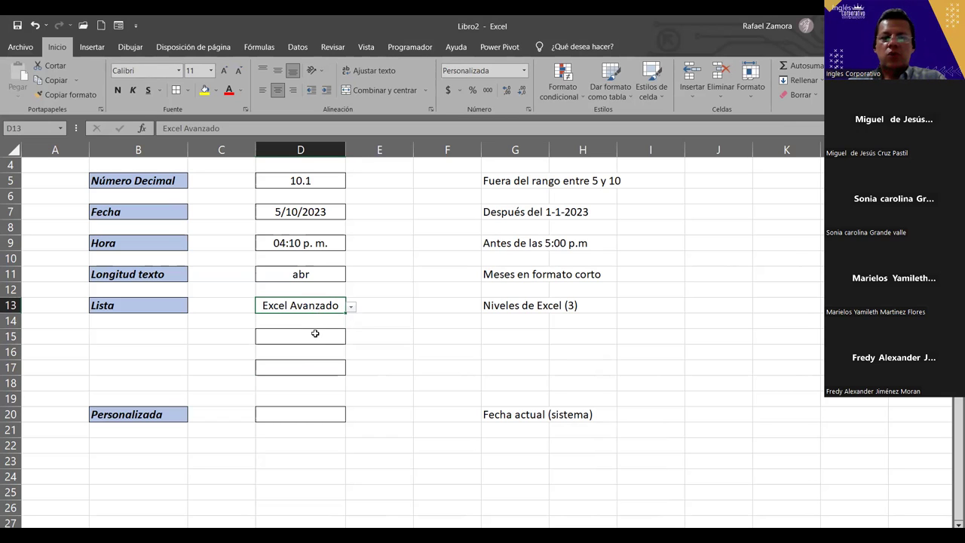
click(313, 333)
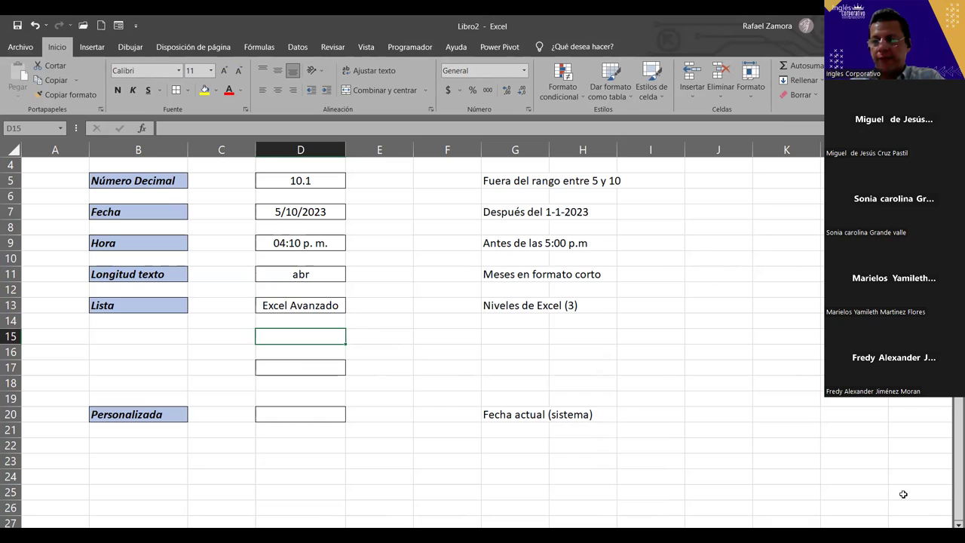
scroll(684, 239, right, 4)
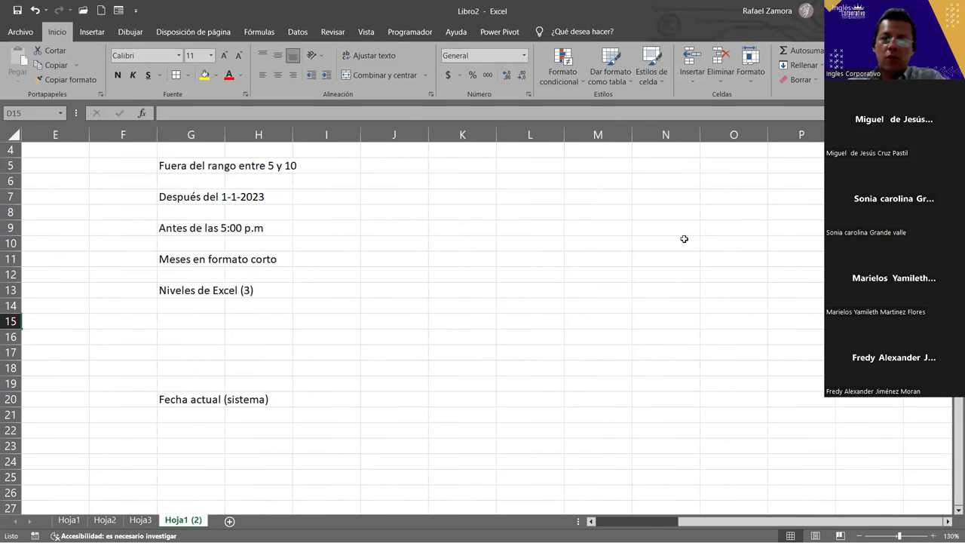
- Enter Excel Básico, Excel Intermedio and Excel Avanzado in M7, M8 and M9
click(594, 199)
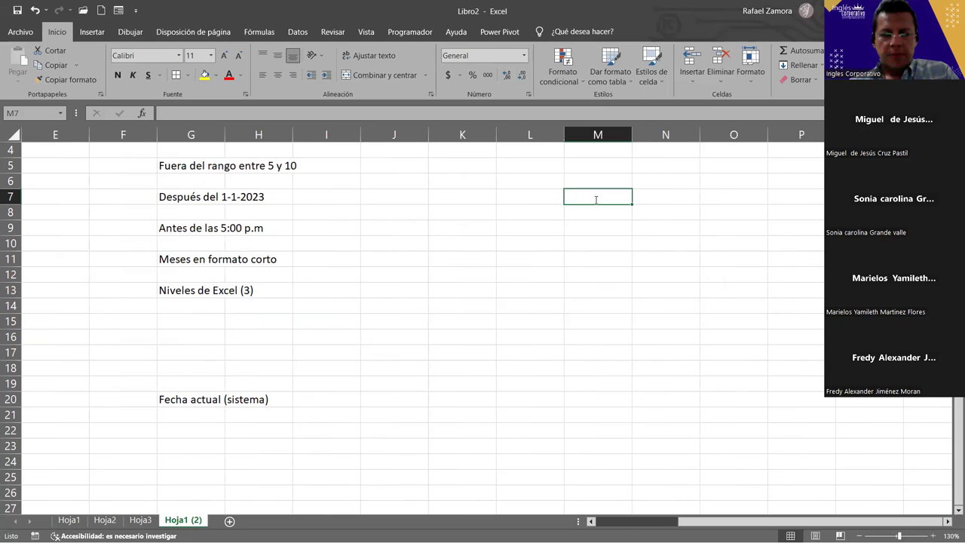
text(Excel Básico)
key(Return)
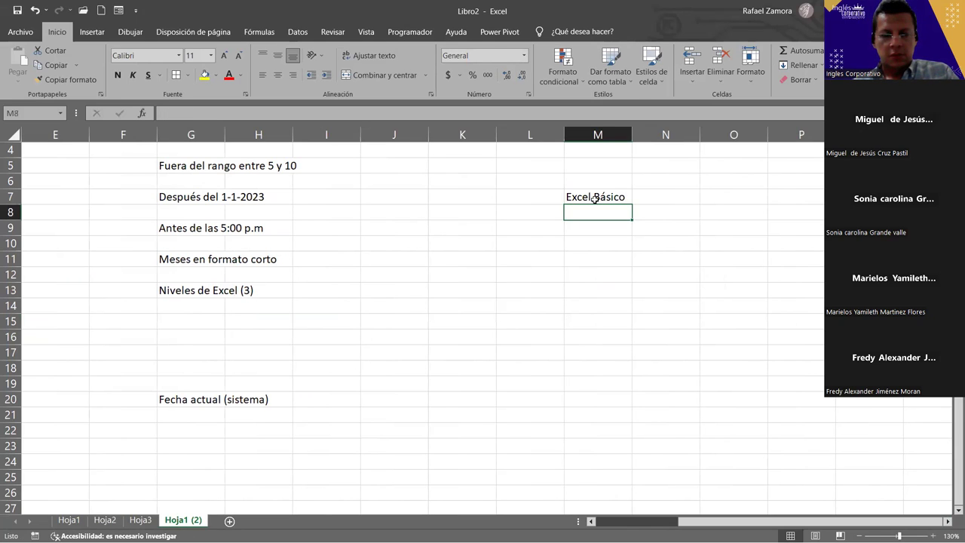
text(Excel Intermedio)
key(Return)
text(Excel Avanz)
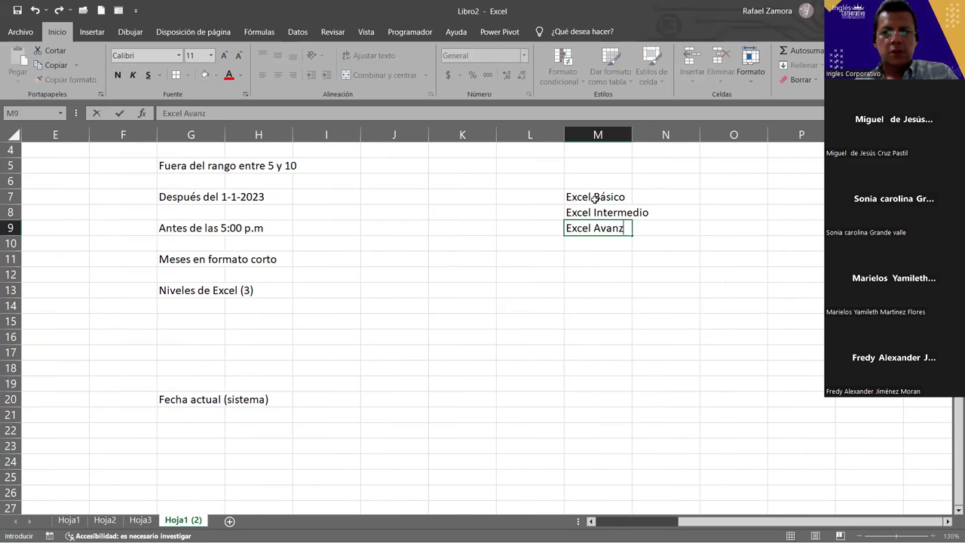
text(ado)
key(Return)
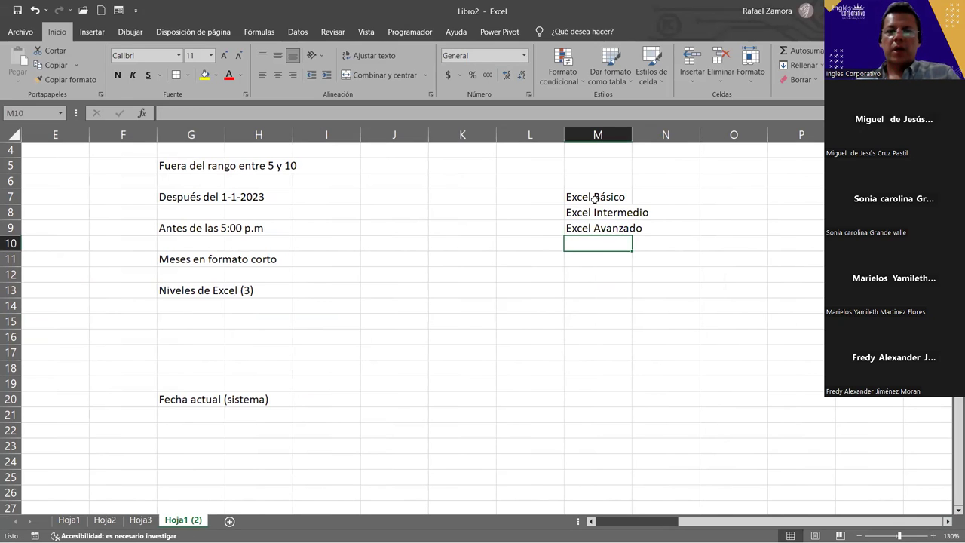
- Select the level entries in M7:M9, then move to cell D15
click(701, 337)
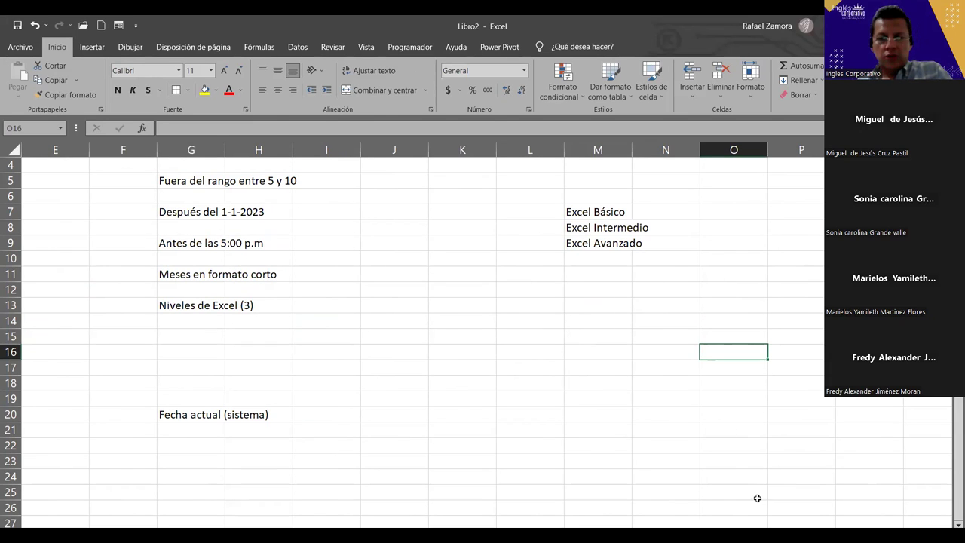
click(836, 499)
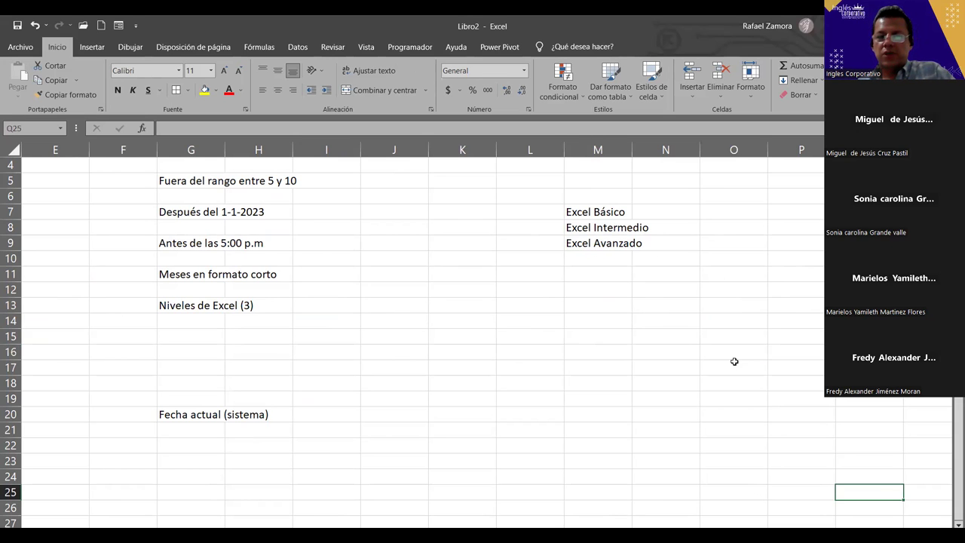
drag(735, 520, 677, 520)
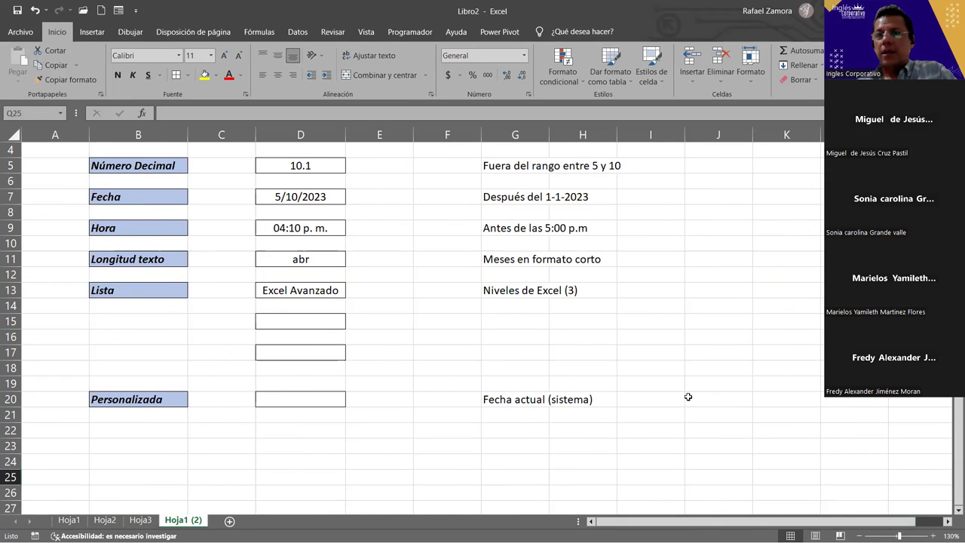
drag(742, 520, 753, 520)
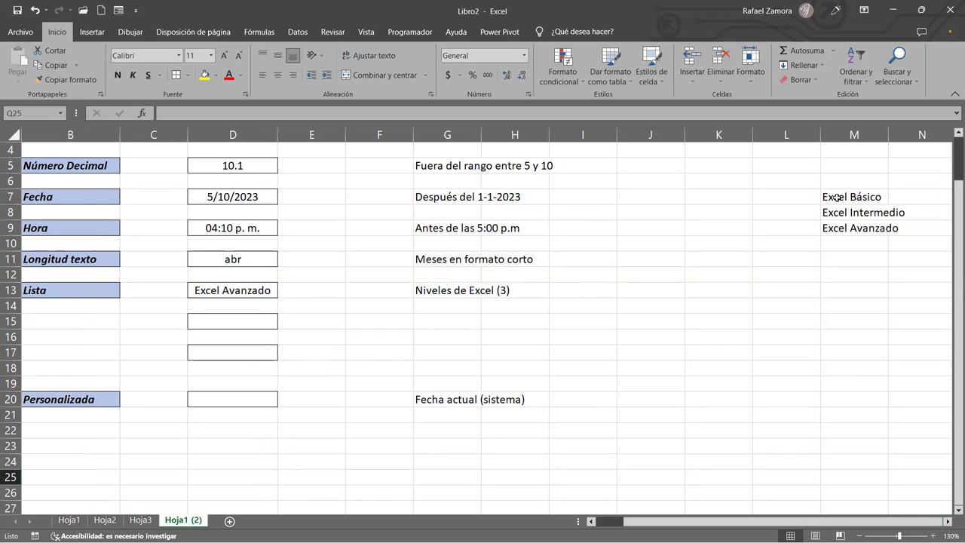
drag(837, 196, 839, 228)
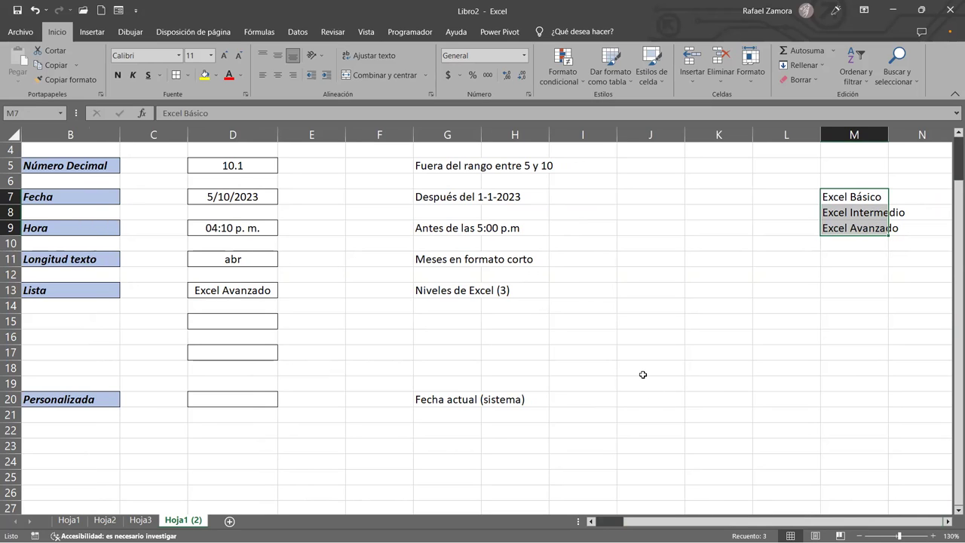
click(663, 325)
click(246, 324)
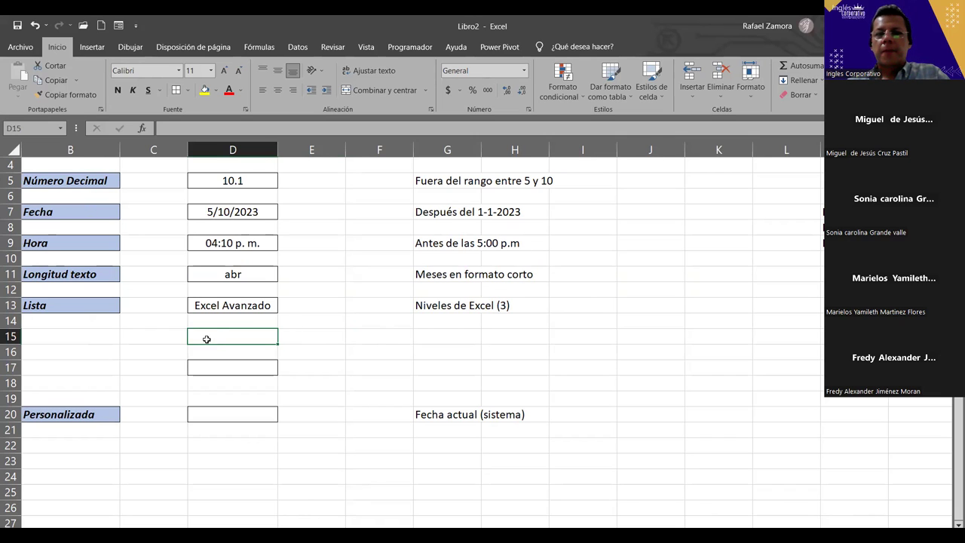
- Open Data Validation for D15 and set Allow to List
click(300, 46)
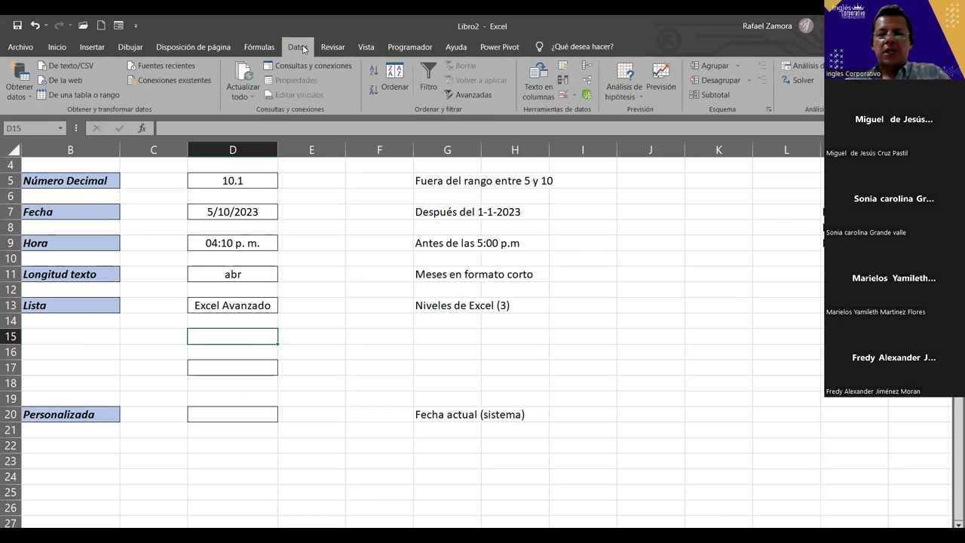
click(560, 96)
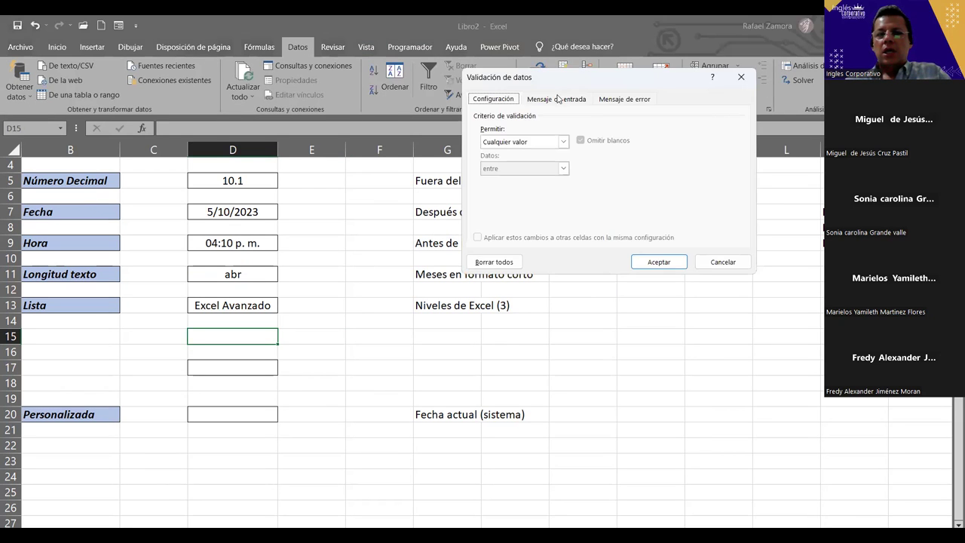
click(558, 142)
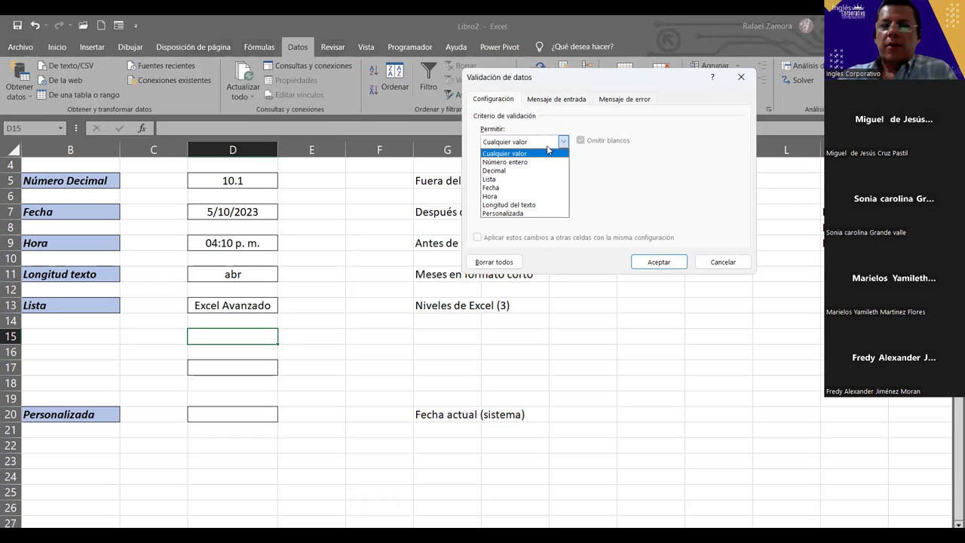
click(523, 179)
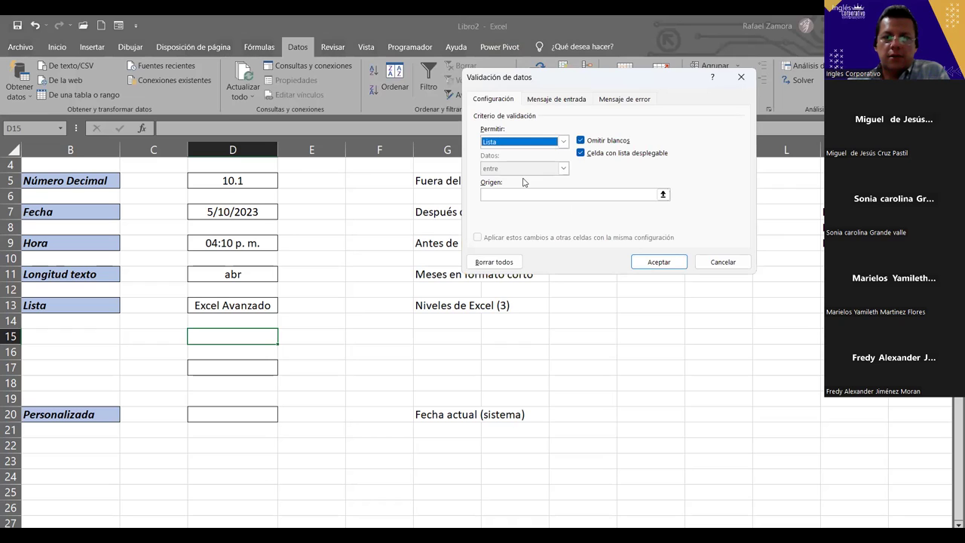
click(512, 199)
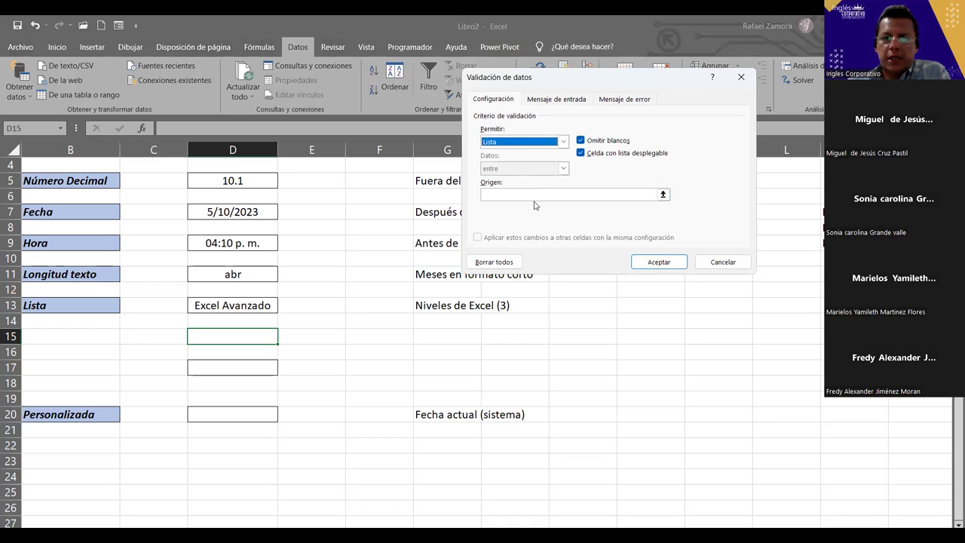
click(542, 193)
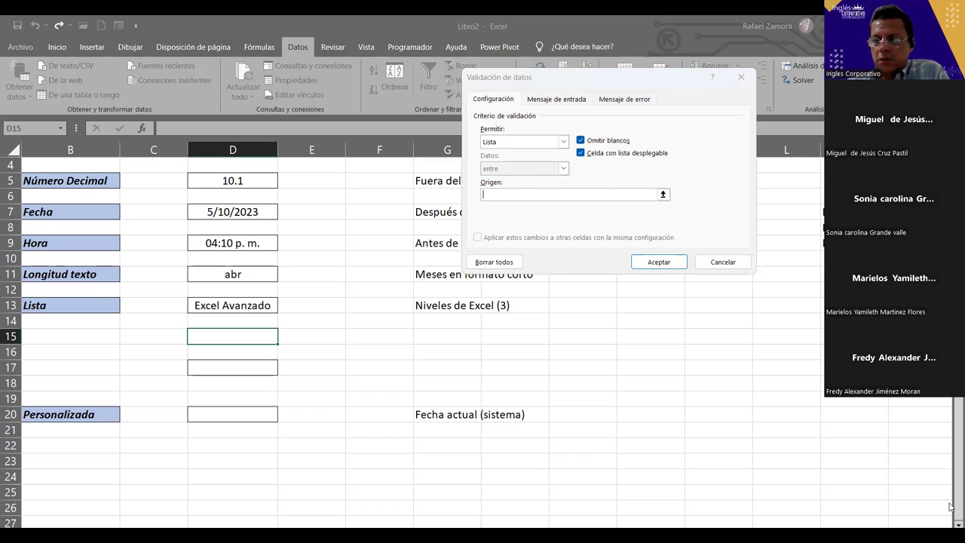
- Set the list source to M7:M9 and confirm the validation
scroll(940, 515, right, 2)
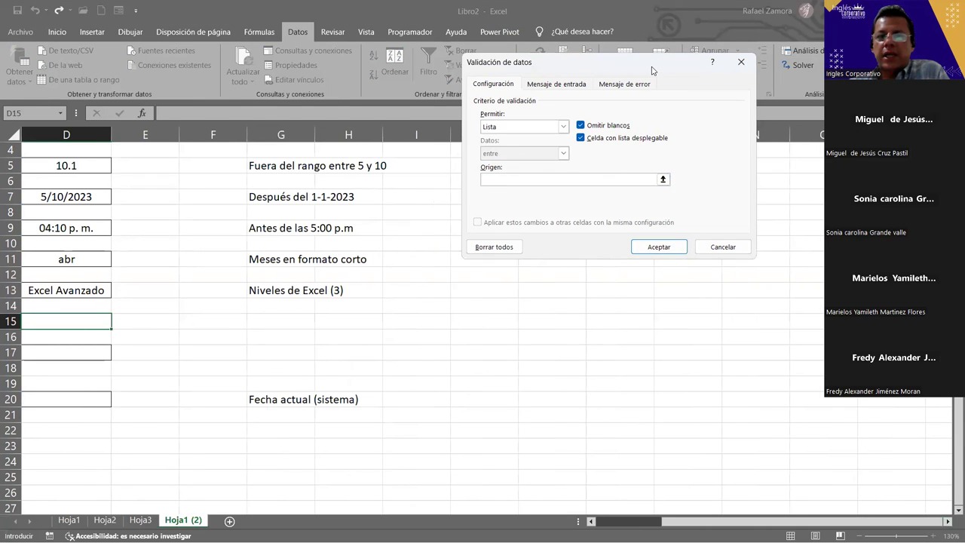
drag(652, 70, 322, 78)
click(711, 196)
drag(712, 195, 712, 229)
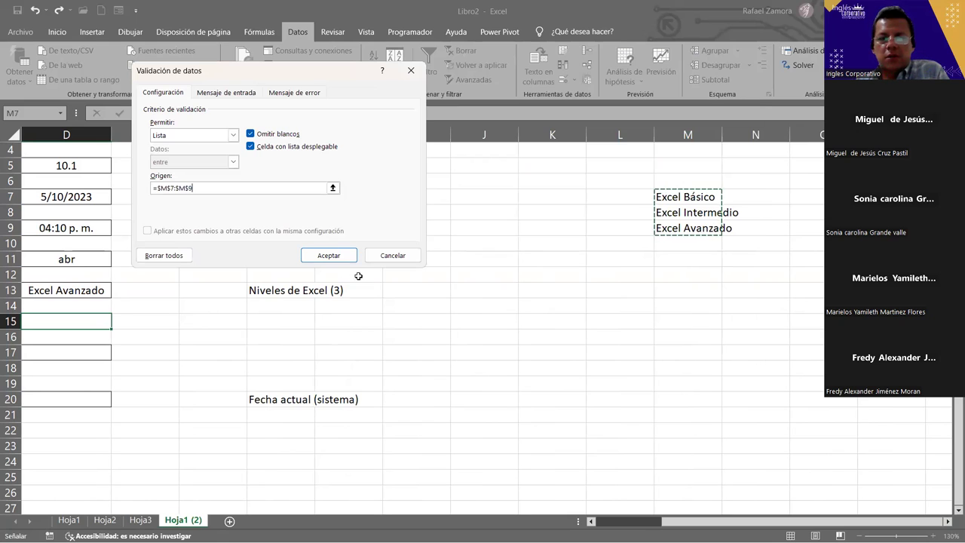
click(334, 260)
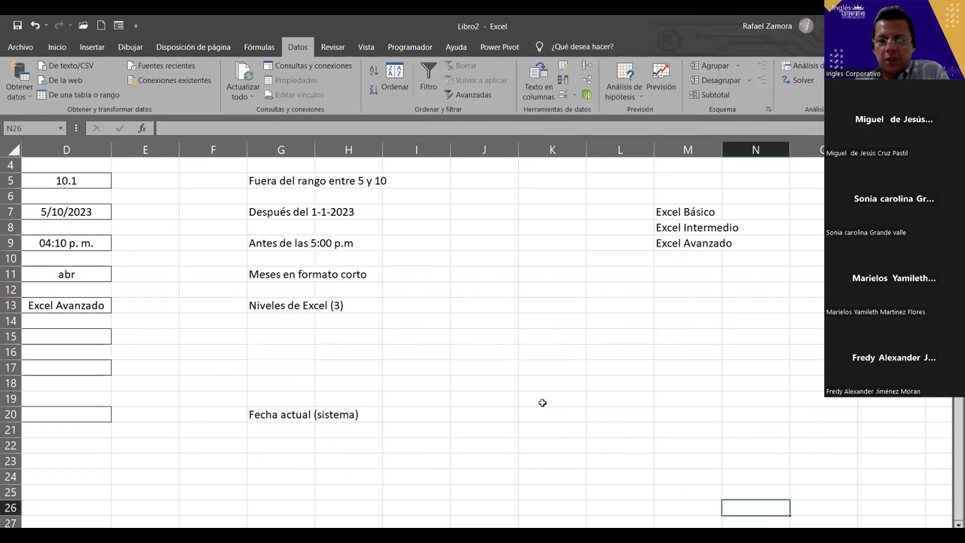
- Open D15's new dropdown to check the three Excel levels
click(547, 399)
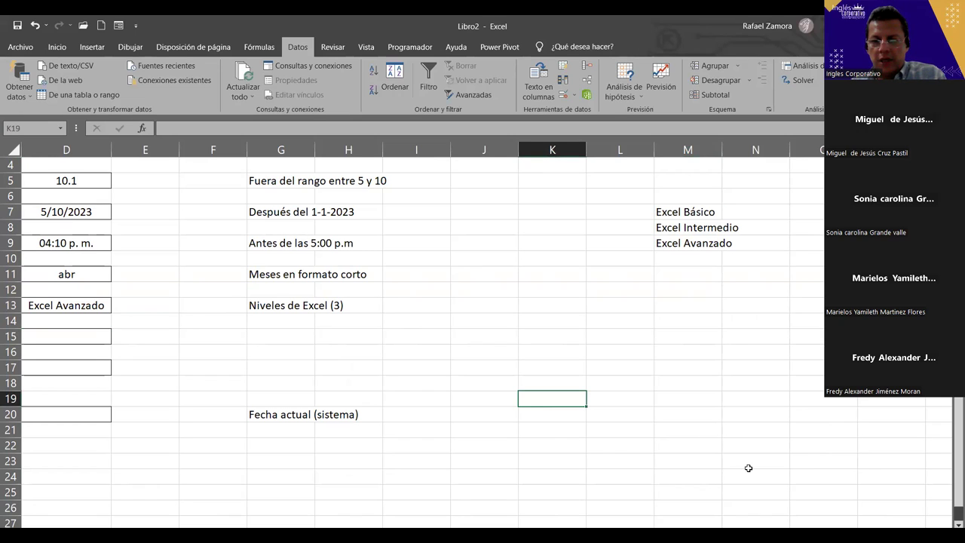
click(799, 519)
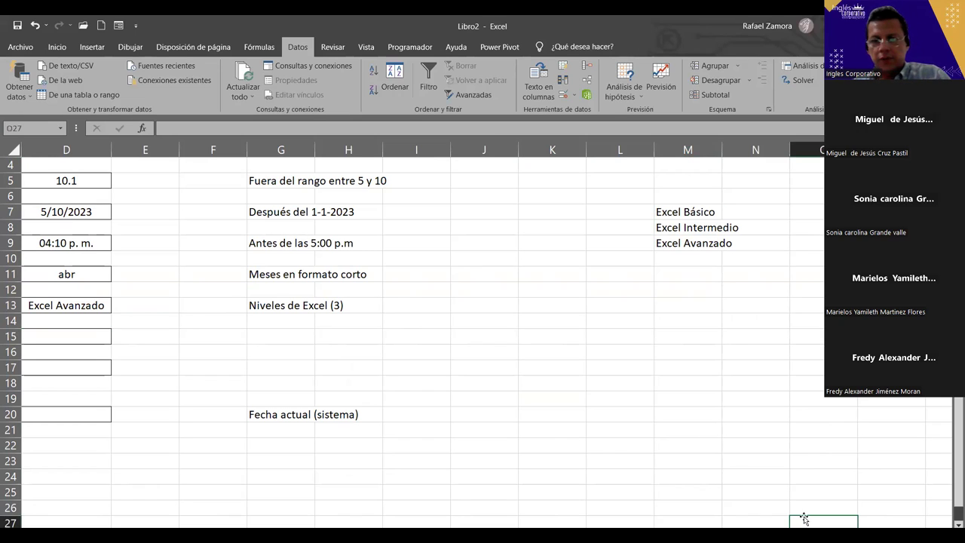
click(773, 465)
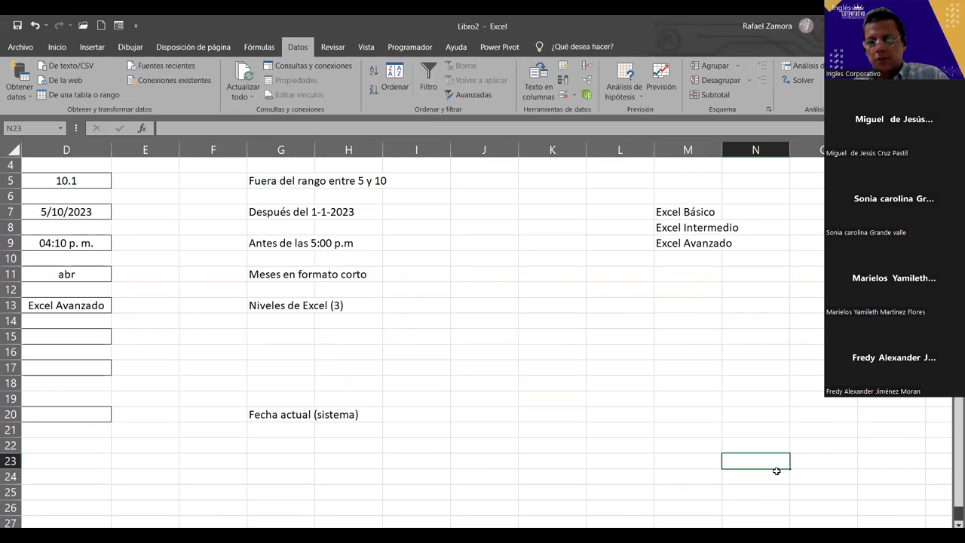
click(315, 323)
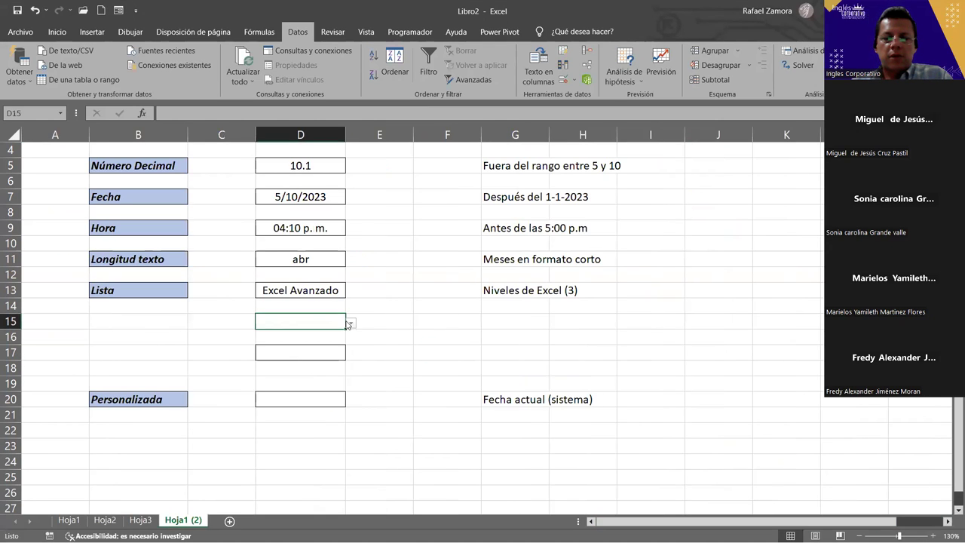
click(348, 323)
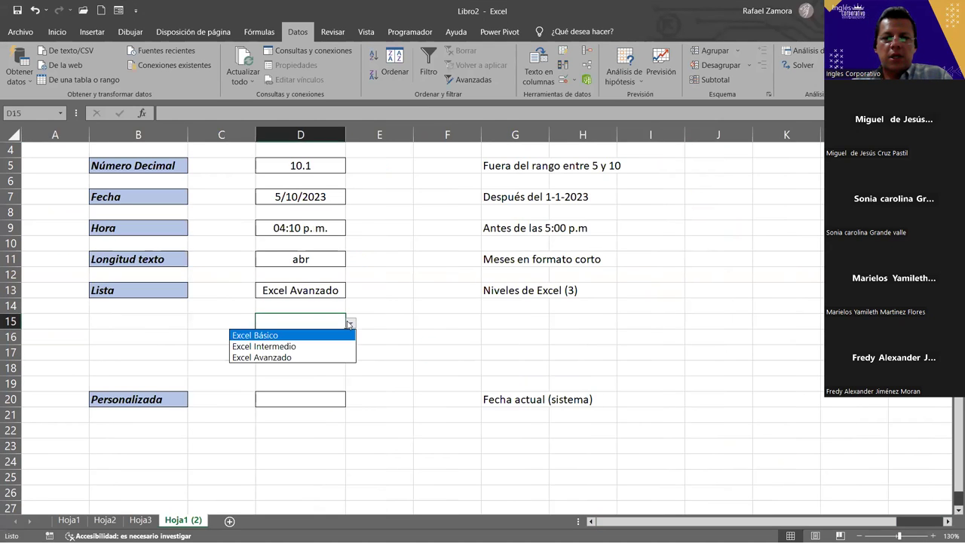
click(278, 346)
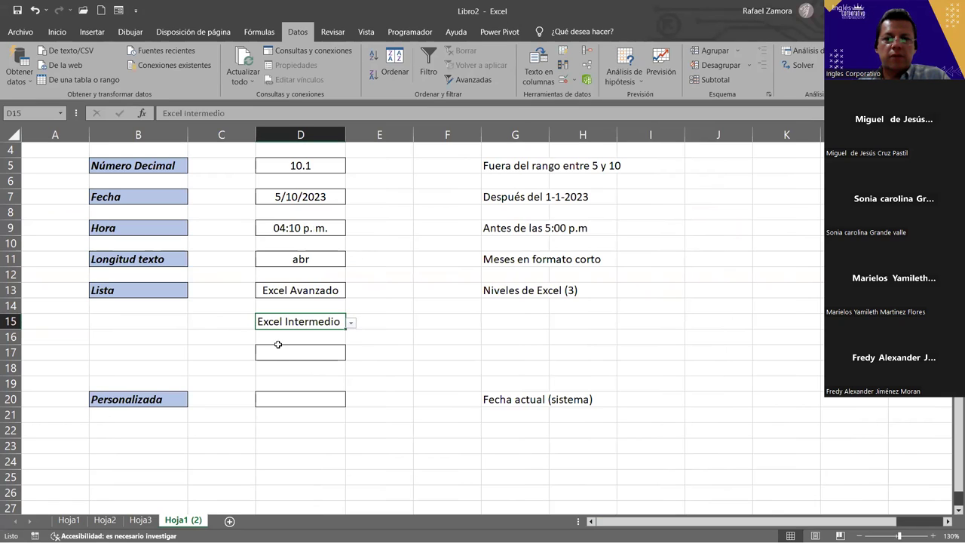
click(350, 323)
click(329, 330)
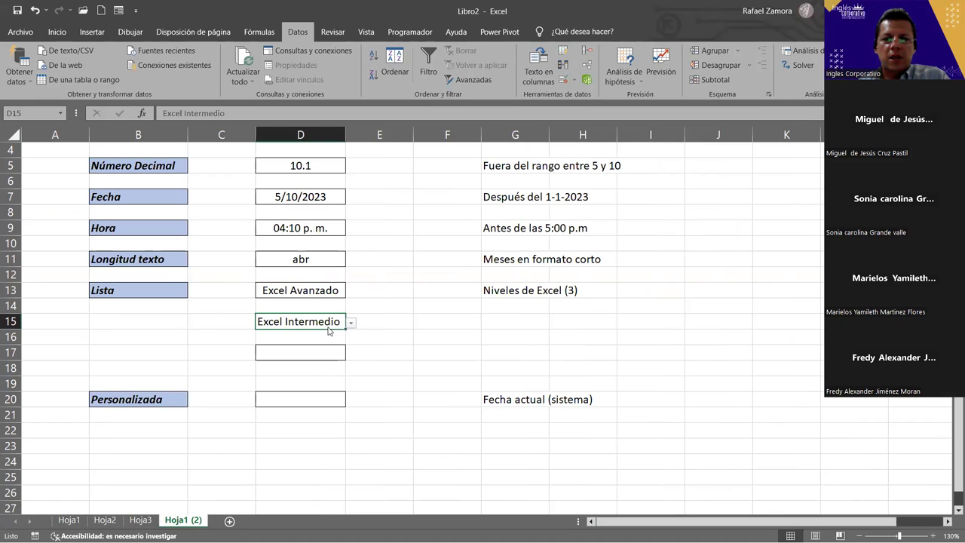
click(350, 323)
click(314, 334)
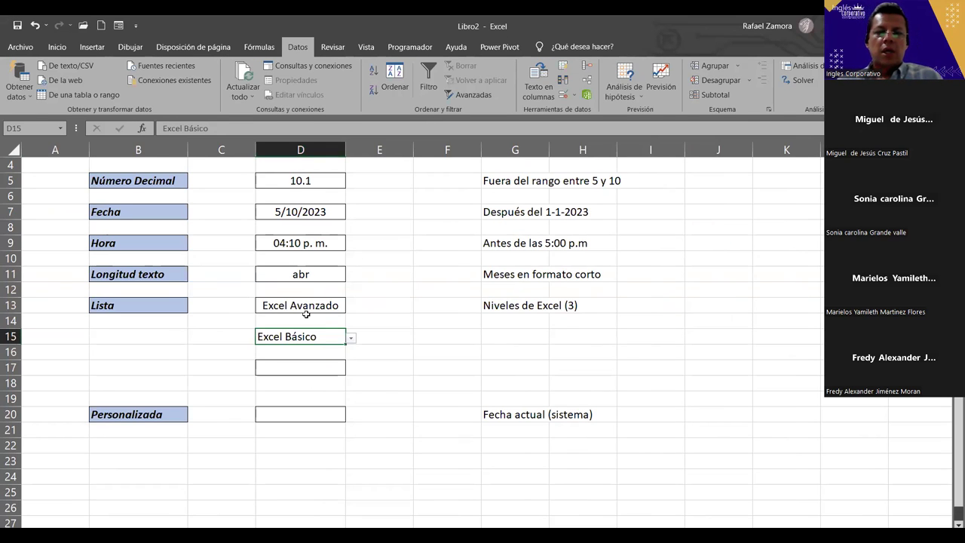
click(303, 303)
click(306, 291)
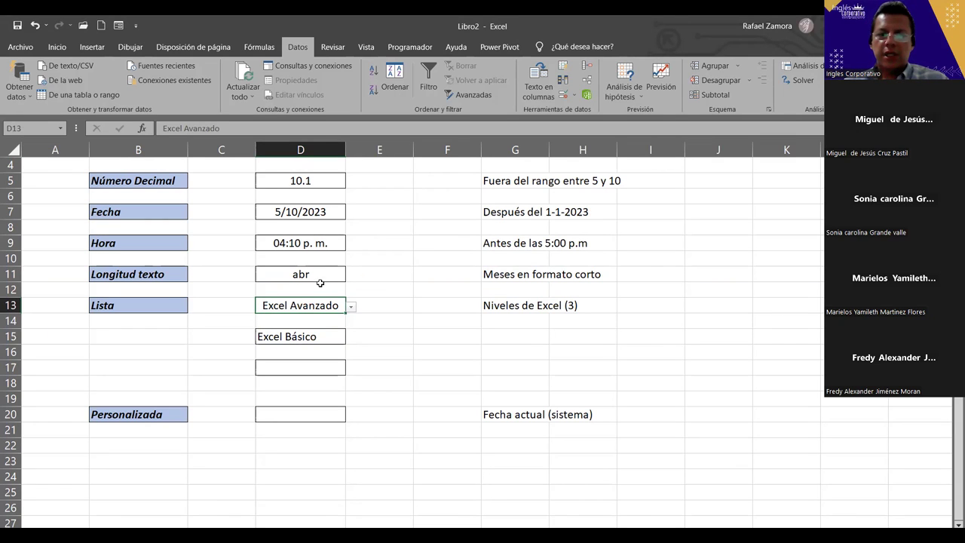
click(339, 337)
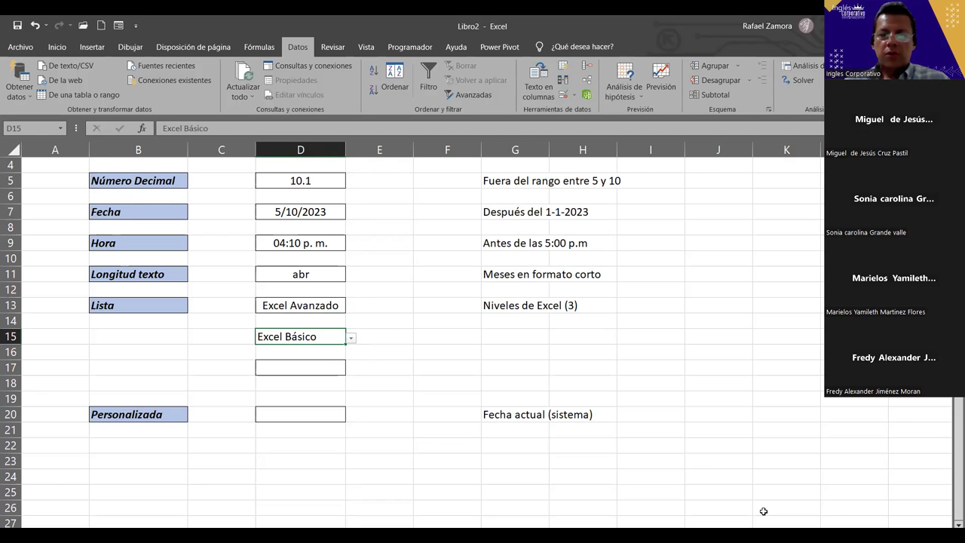
- Confirm D15's validation source is =$M$7:$M$9, cancel, and scroll to column M
click(568, 81)
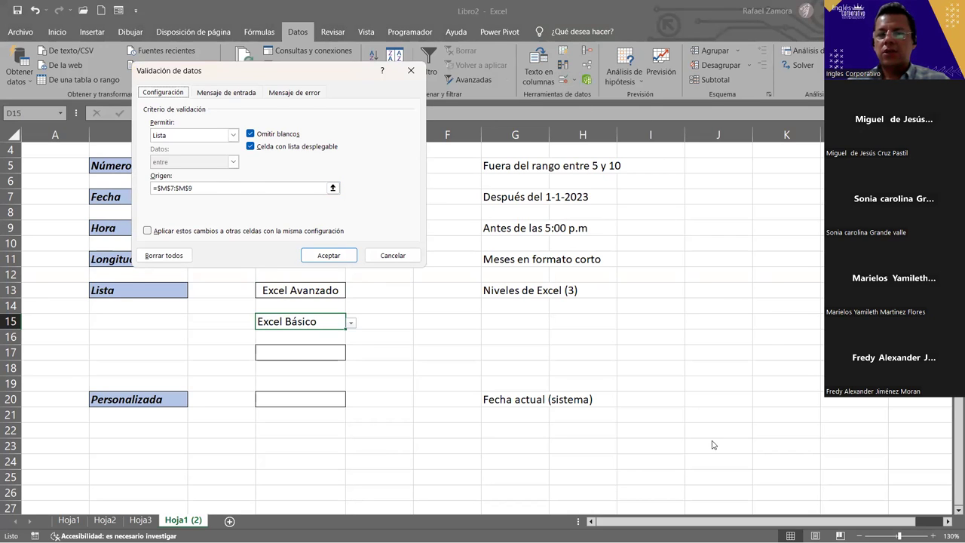
click(393, 255)
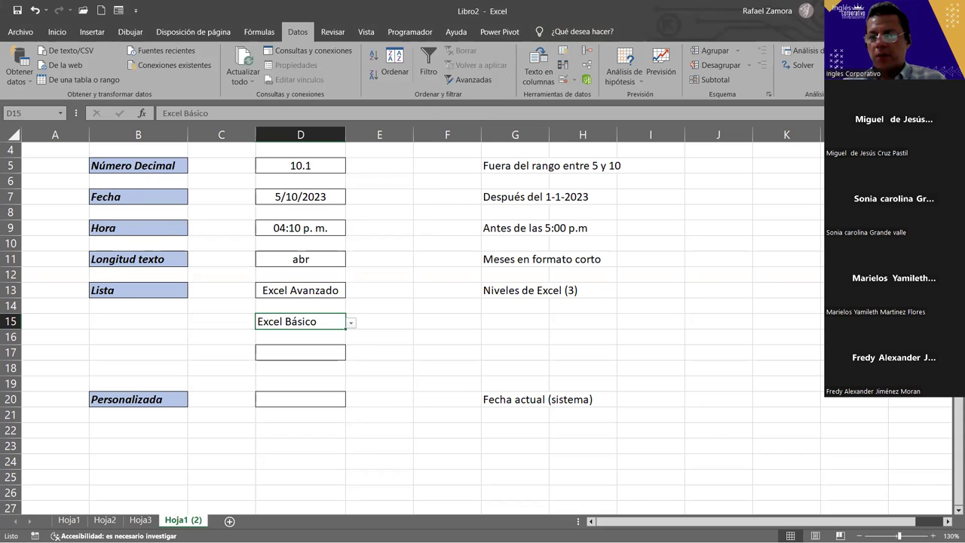
scroll(948, 520, right, 2)
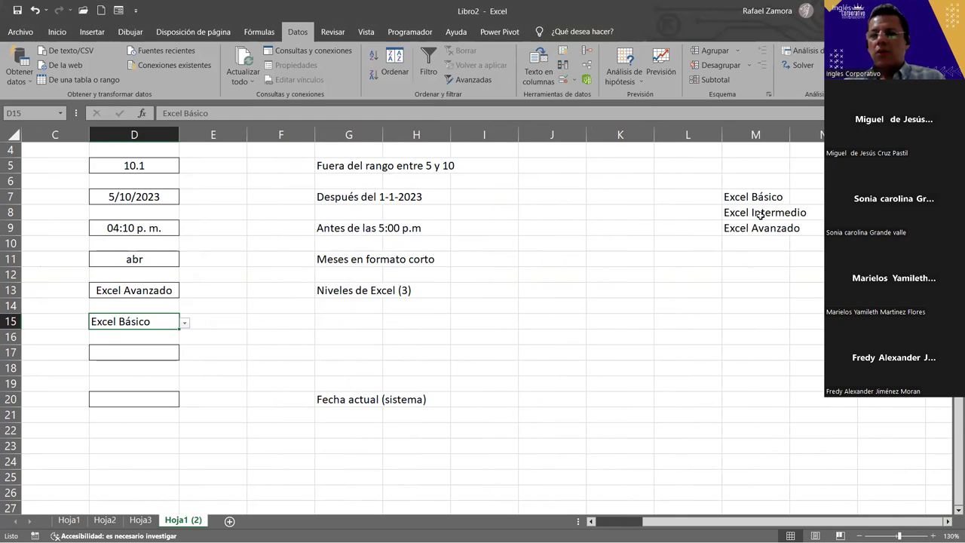
- Select M7:M9 and name it 'niveles' via the Name Box
drag(752, 197, 746, 224)
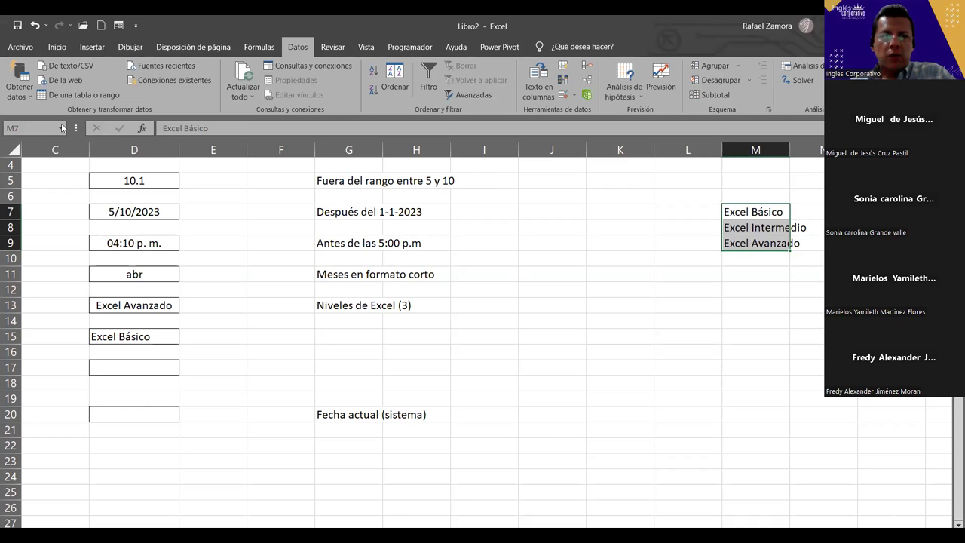
click(24, 130)
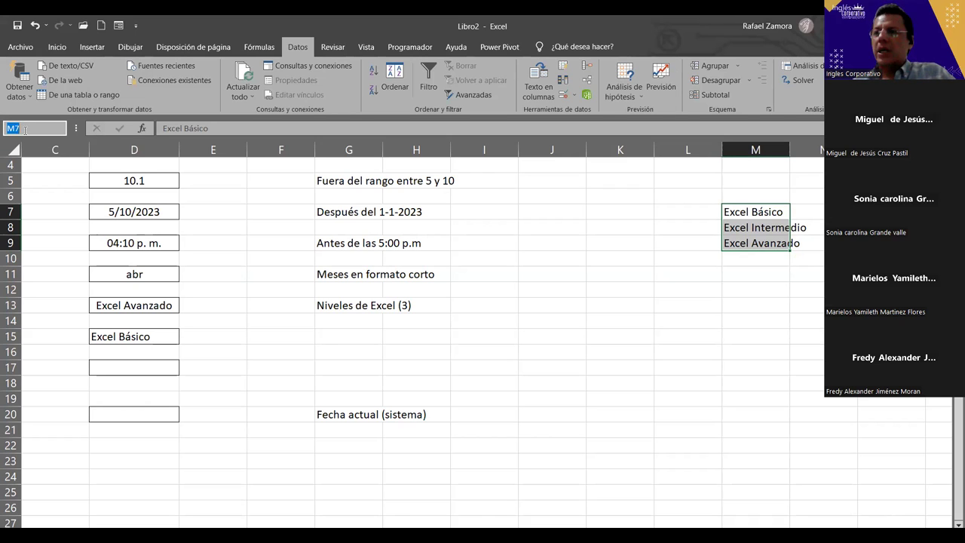
text(niveles)
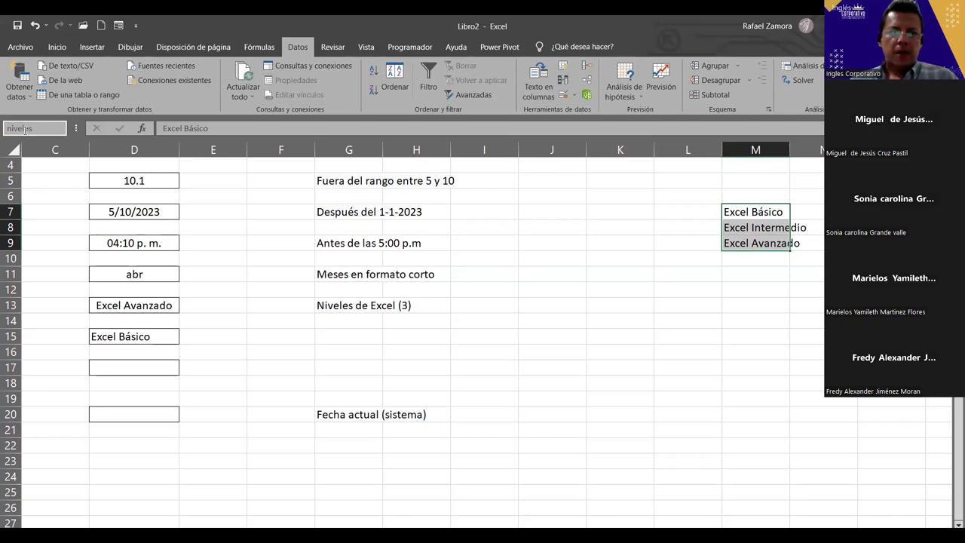
key(Return)
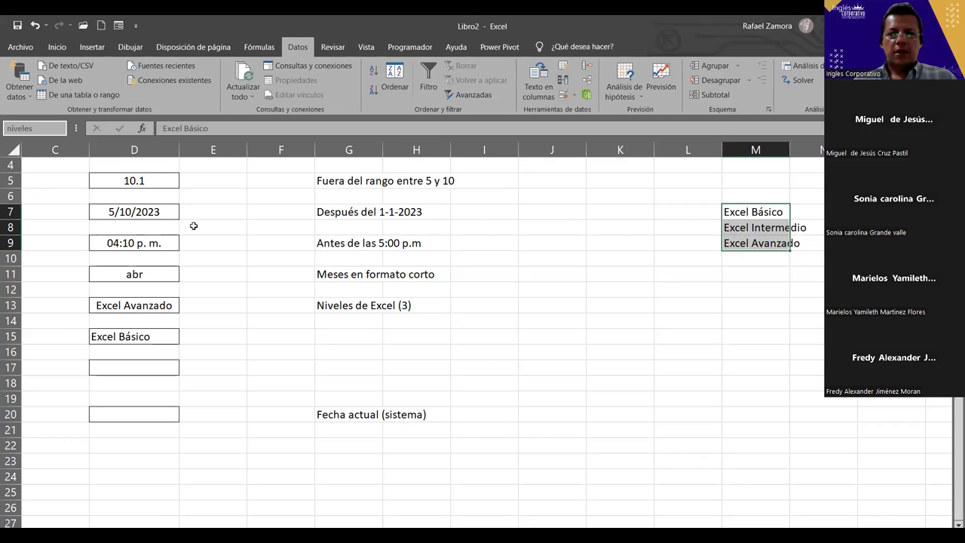
click(302, 305)
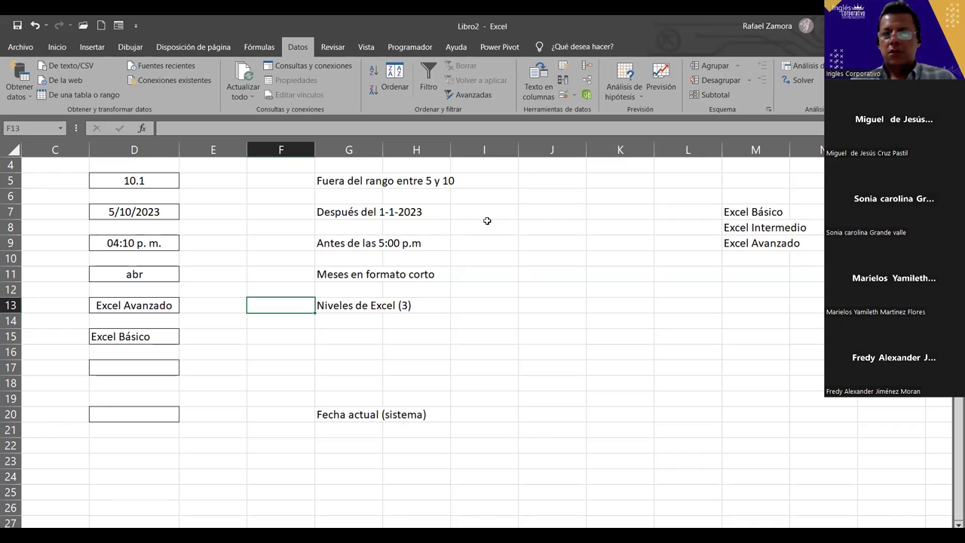
drag(750, 211, 752, 245)
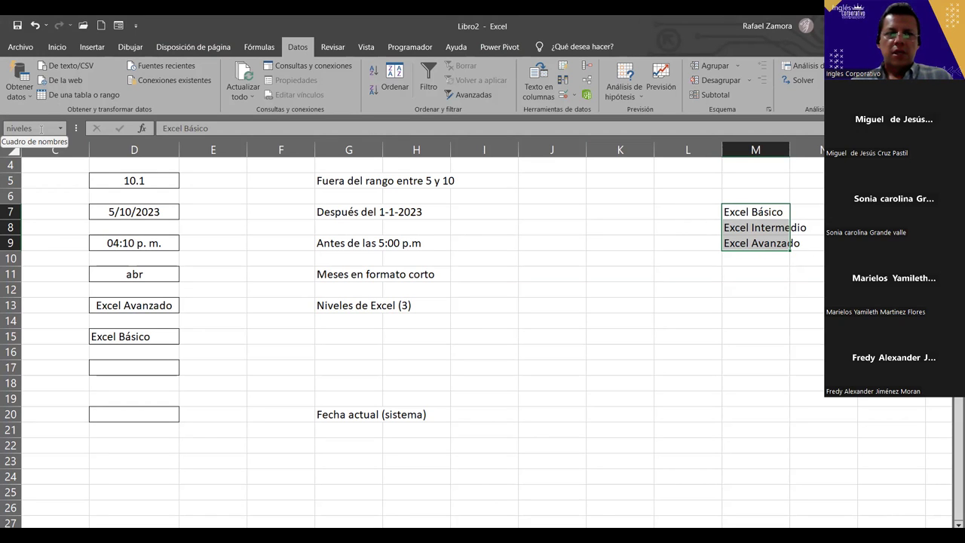
click(42, 129)
click(41, 129)
click(270, 269)
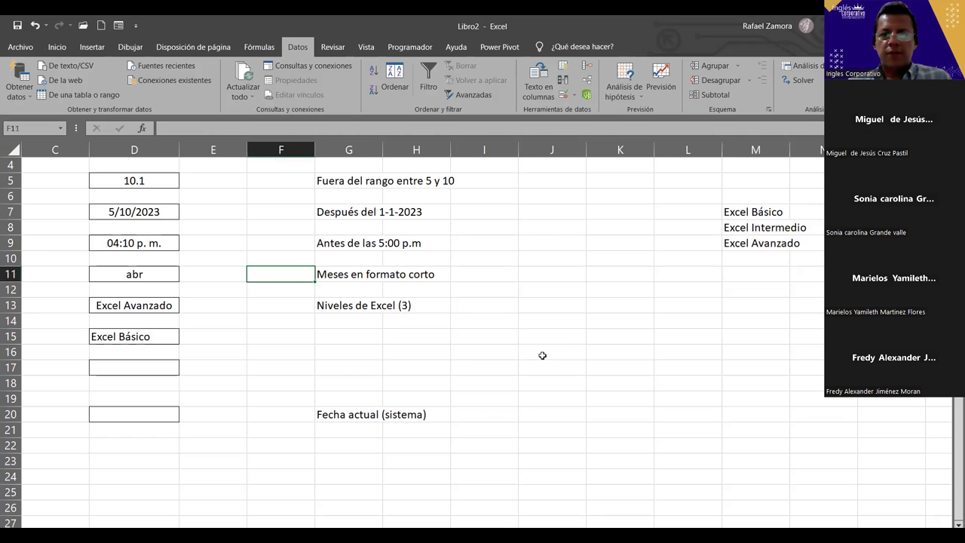
click(234, 211)
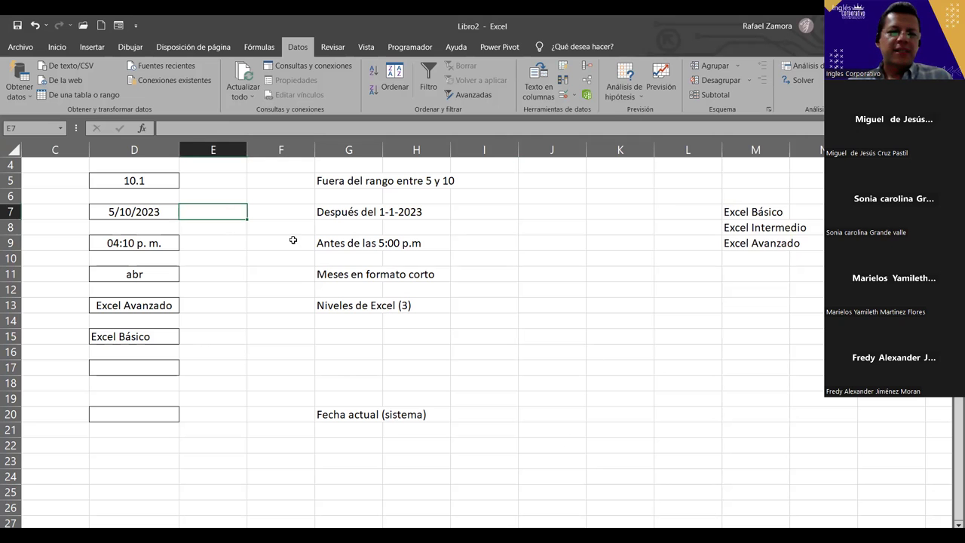
click(272, 226)
scroll(674, 254, up, 1)
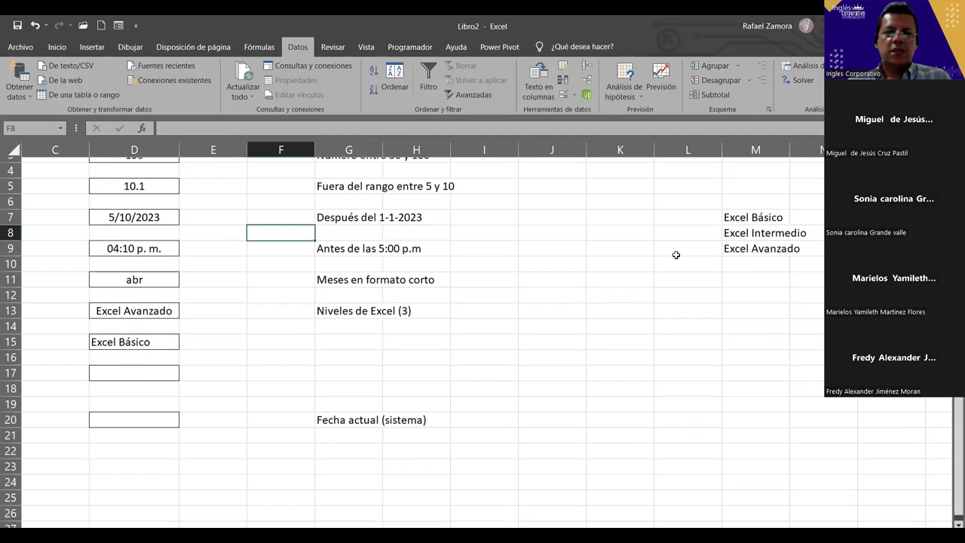
click(63, 128)
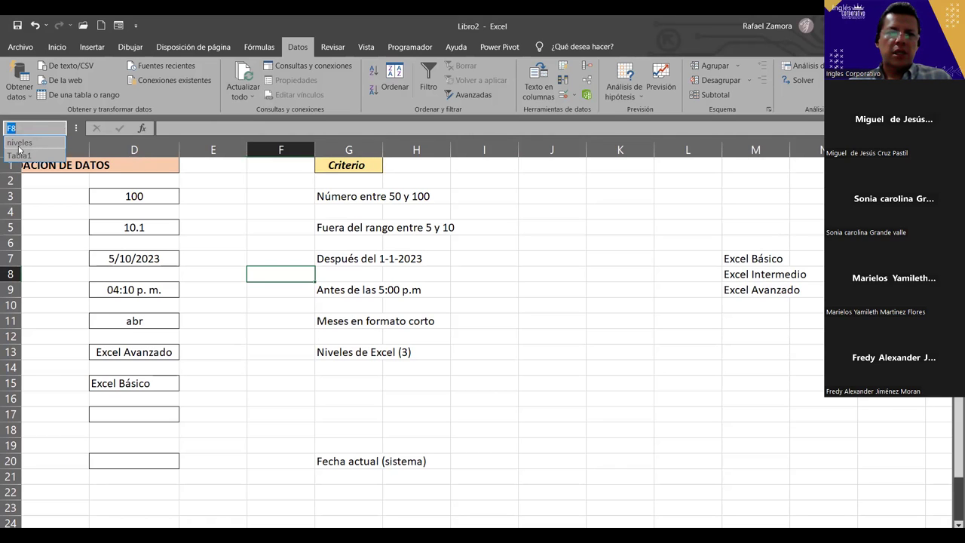
click(18, 142)
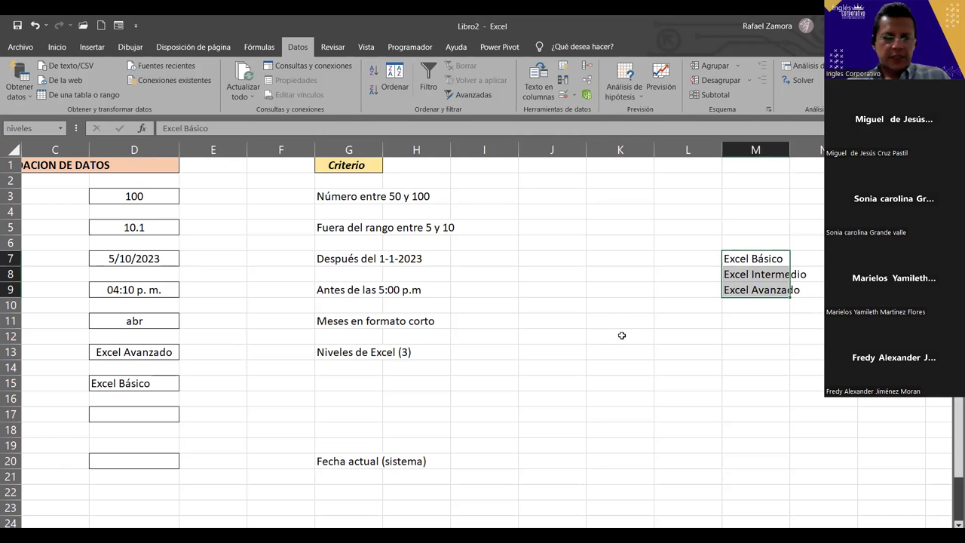
scroll(308, 359, down, 2)
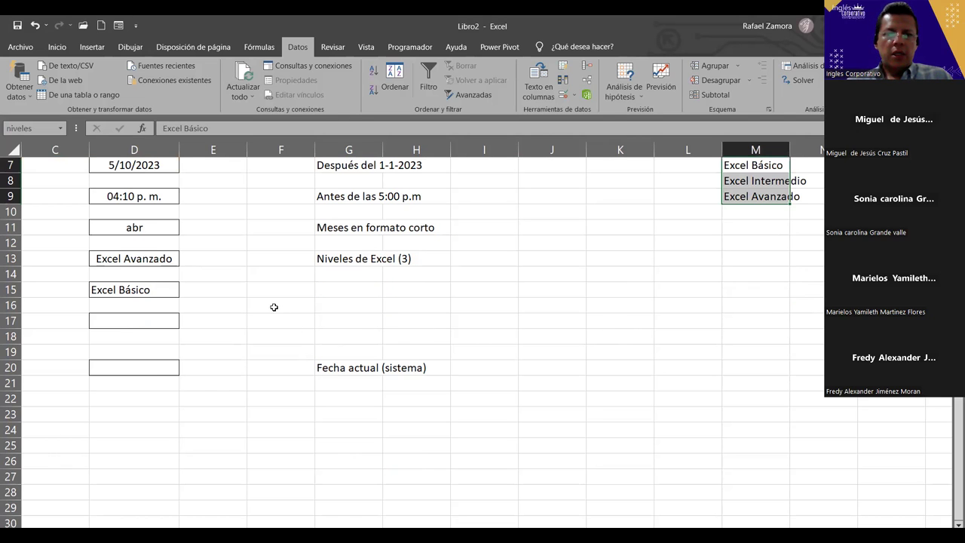
- Set D17's data validation to List with source =niveles
click(151, 320)
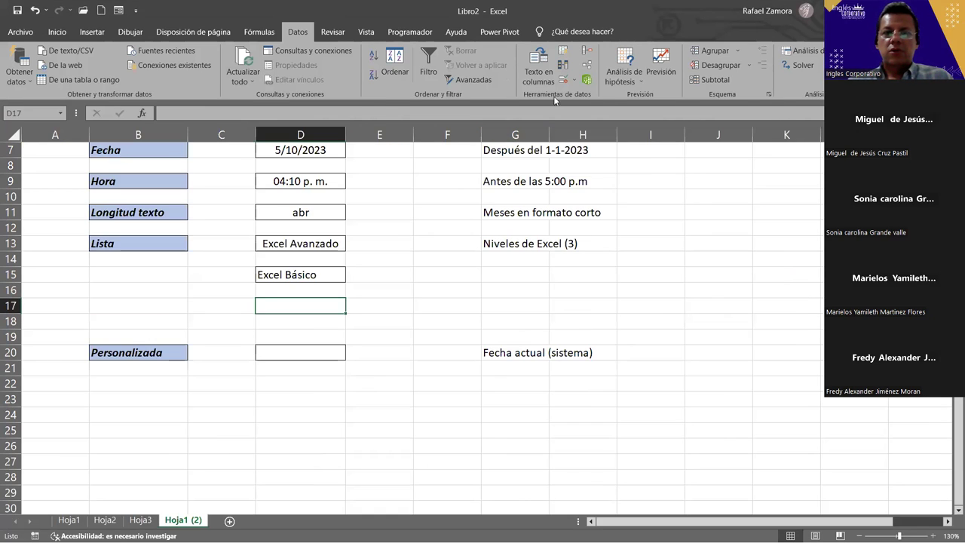
click(568, 84)
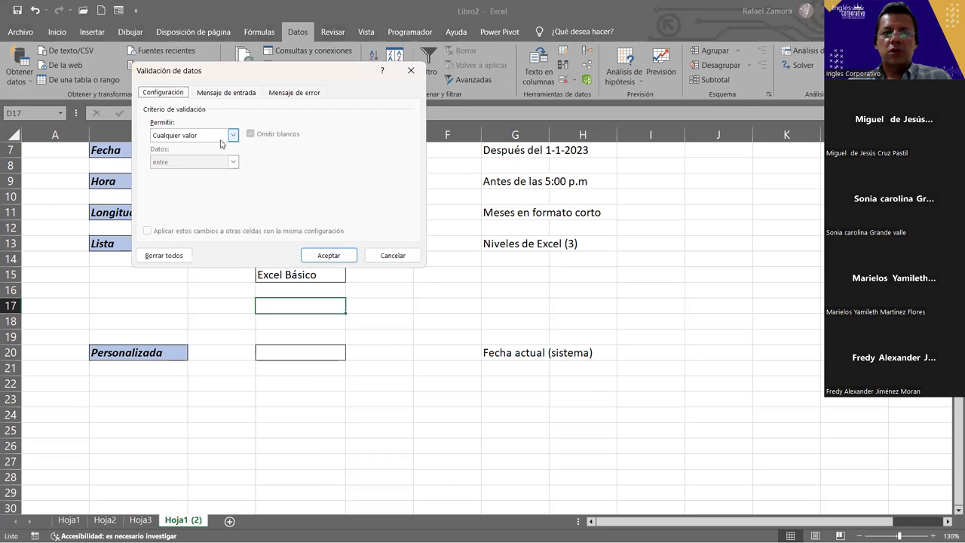
click(226, 136)
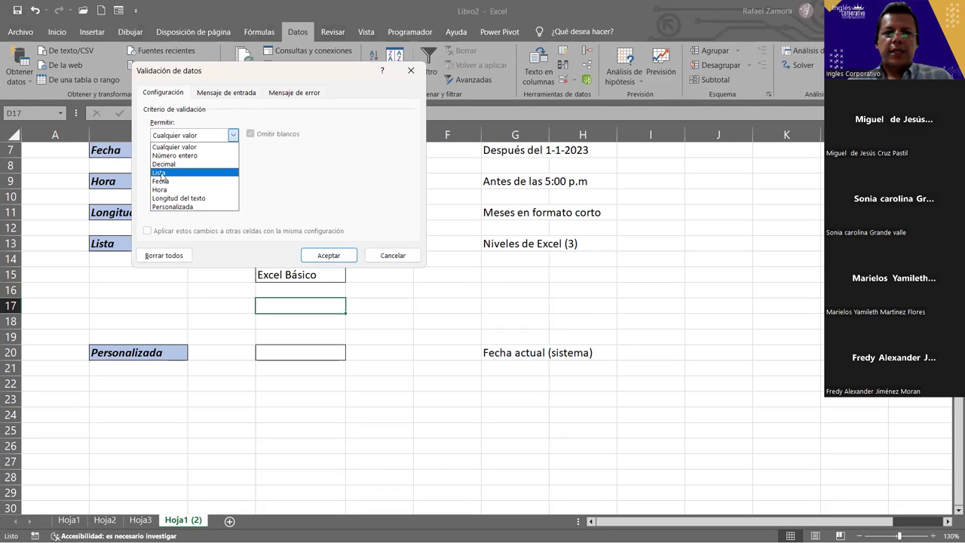
click(161, 174)
click(188, 188)
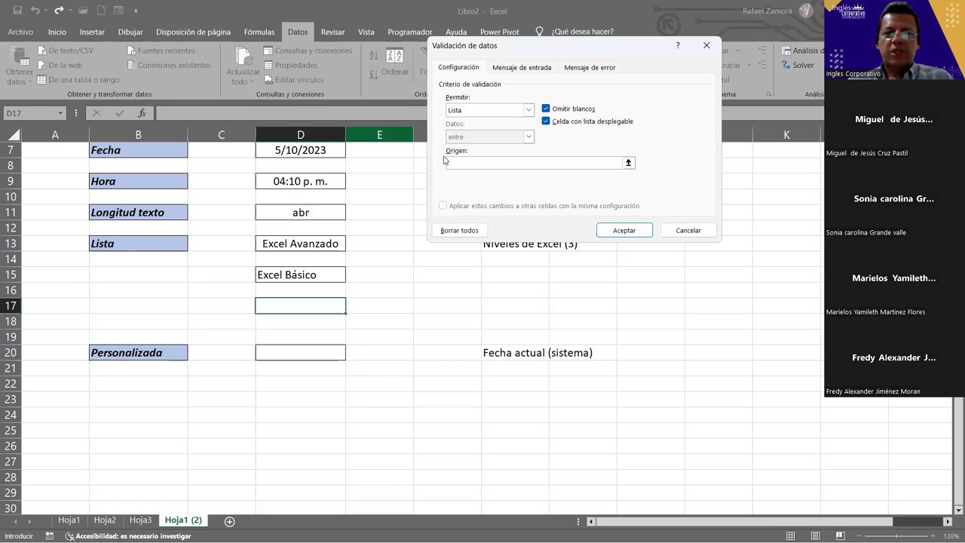
click(469, 163)
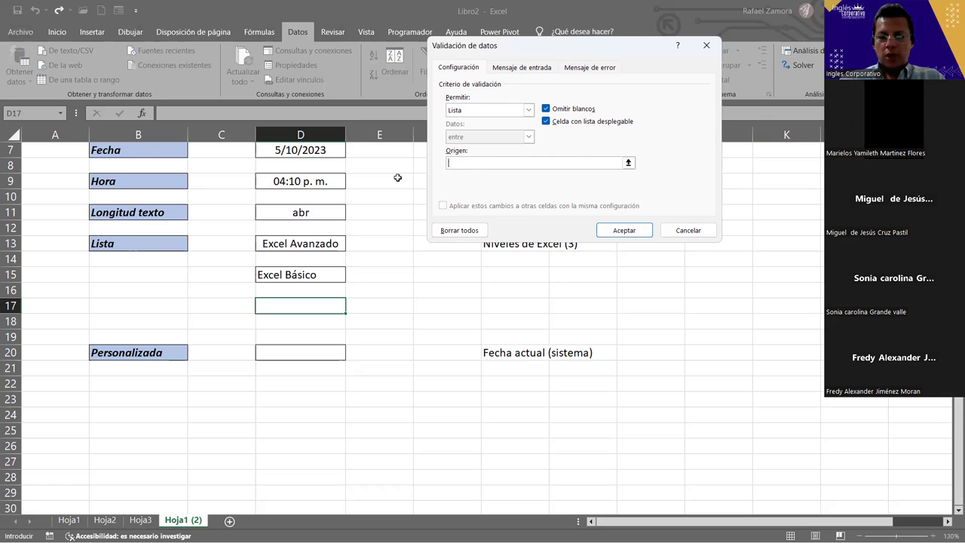
text(=)
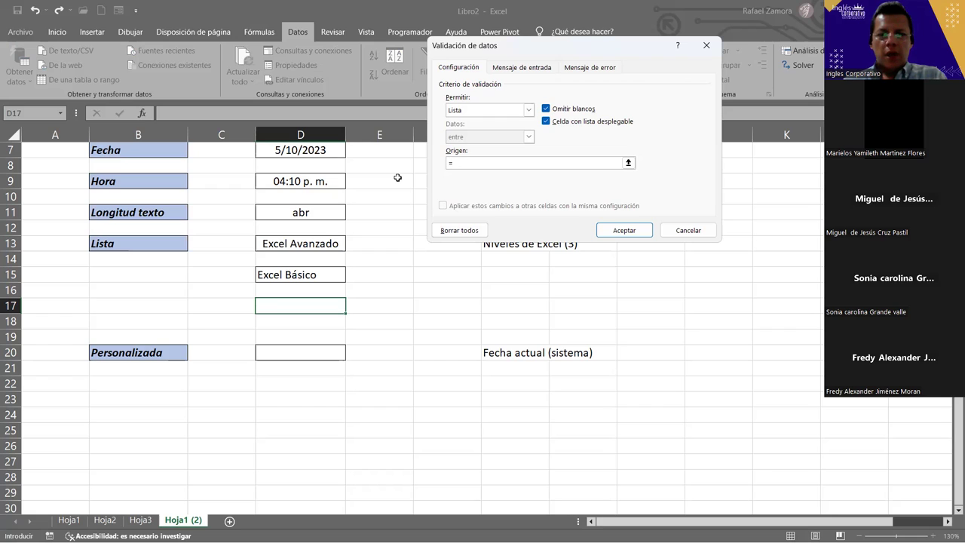
text(niveles)
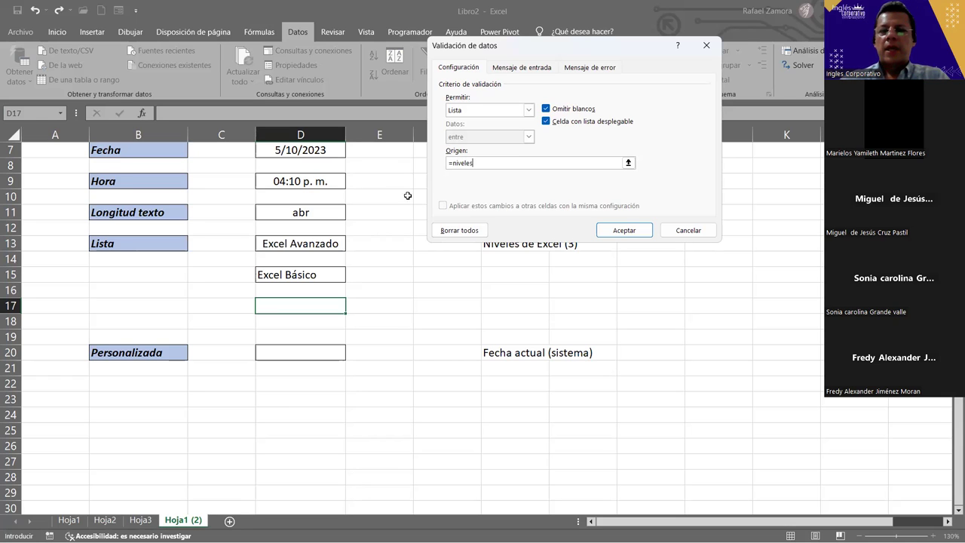
- Apply D17's list rule, try Excel Intermedio and Excel Avanzado, and settle on Excel Básico
click(646, 232)
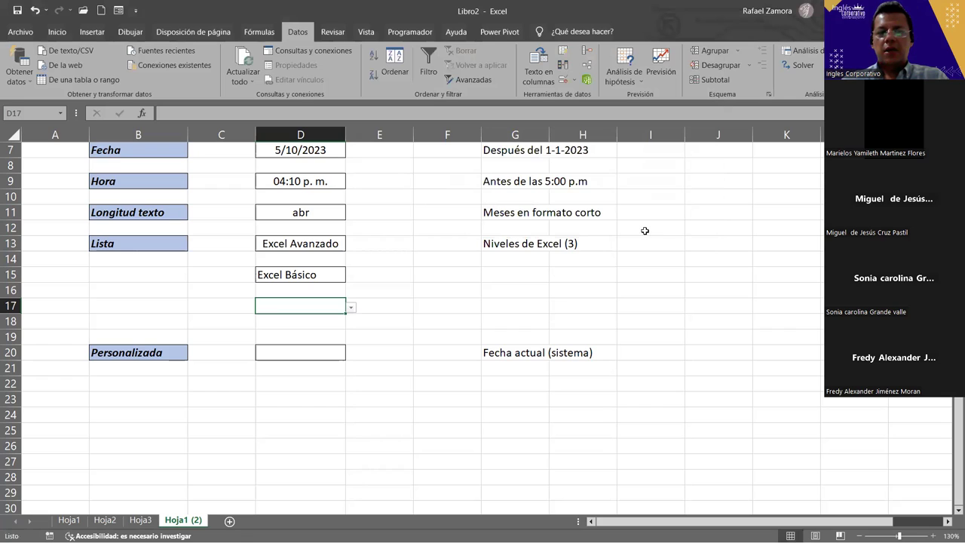
click(350, 309)
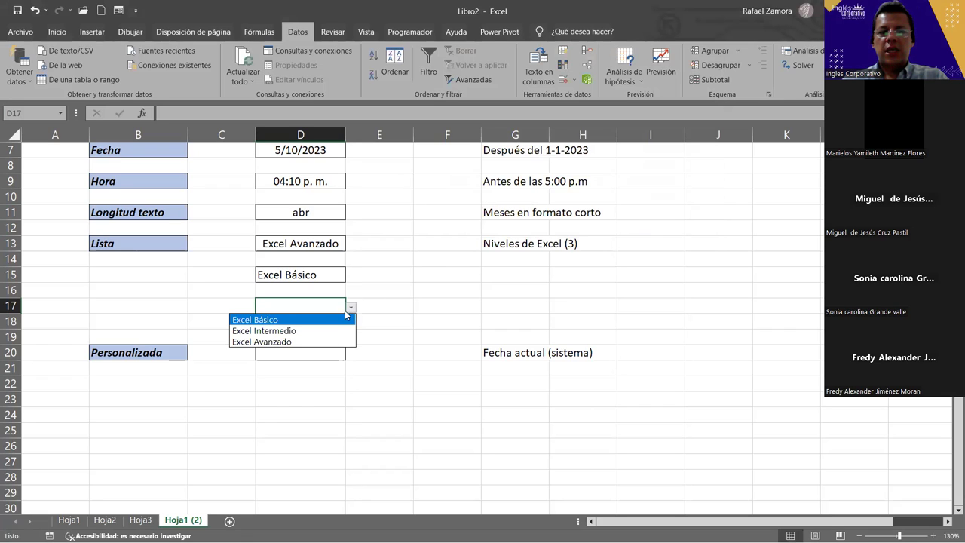
click(327, 329)
click(355, 307)
click(323, 305)
click(351, 308)
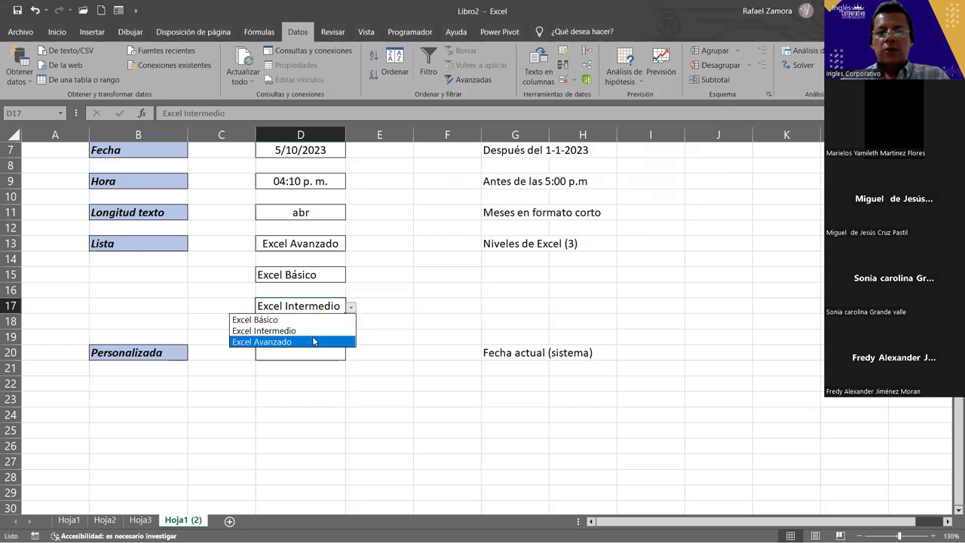
click(319, 341)
click(351, 307)
click(309, 320)
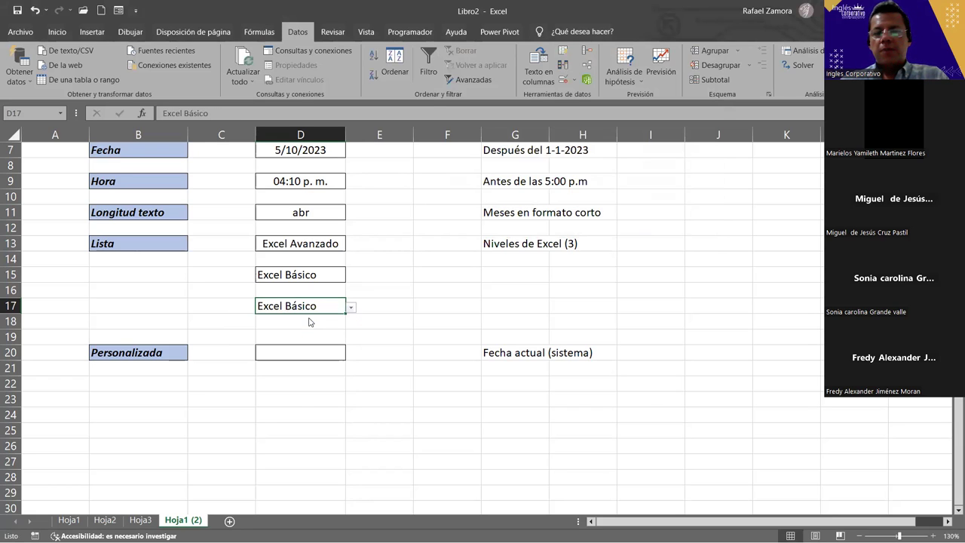
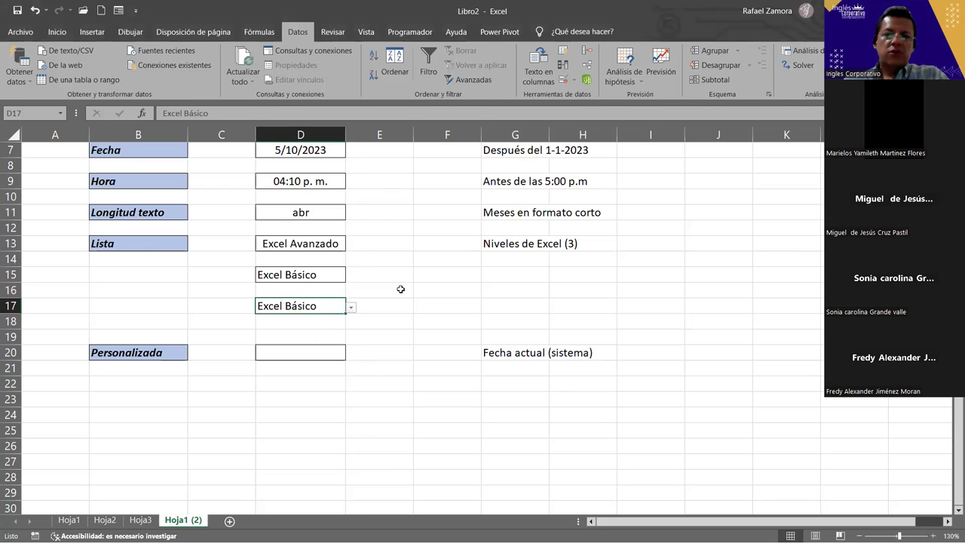
- Select empty cell F15, then switch from Excel to the video meeting window
click(433, 292)
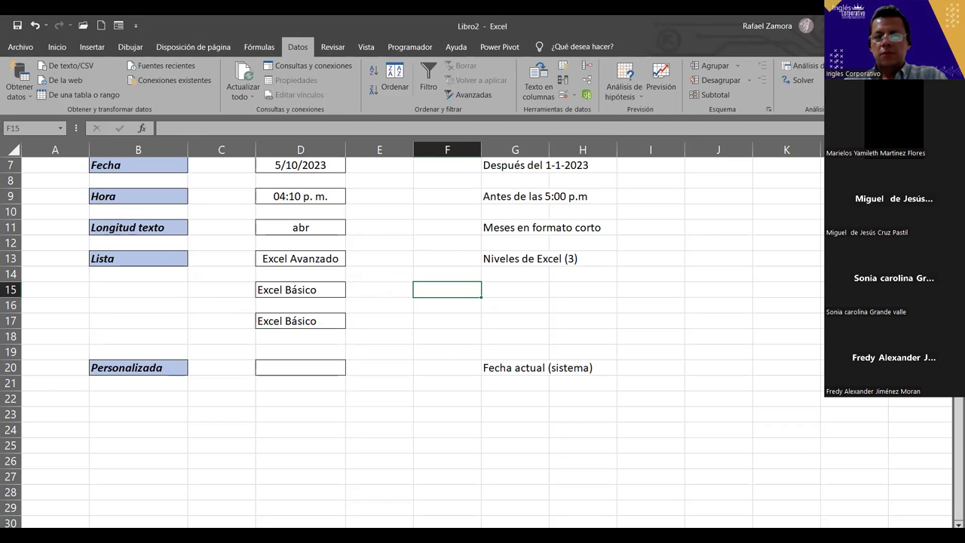
key(alt+Tab)
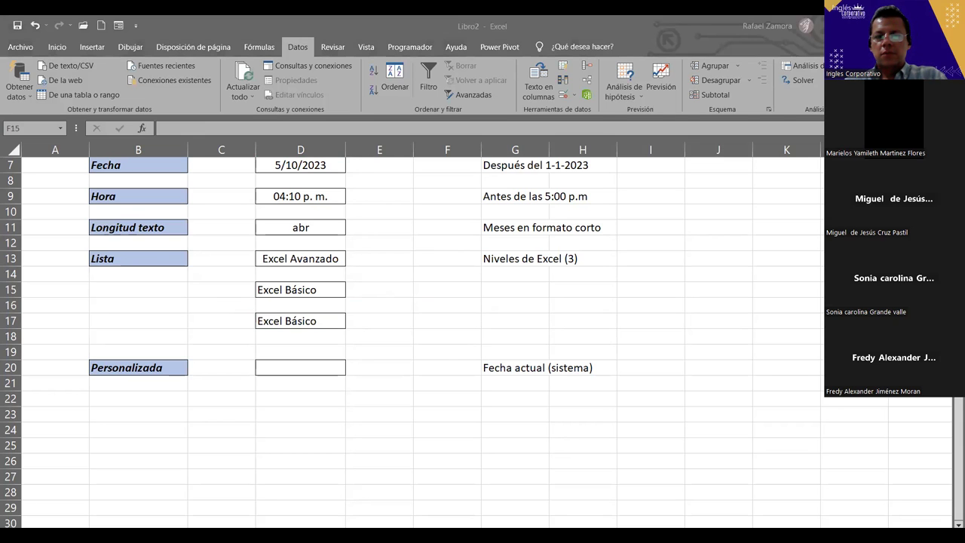